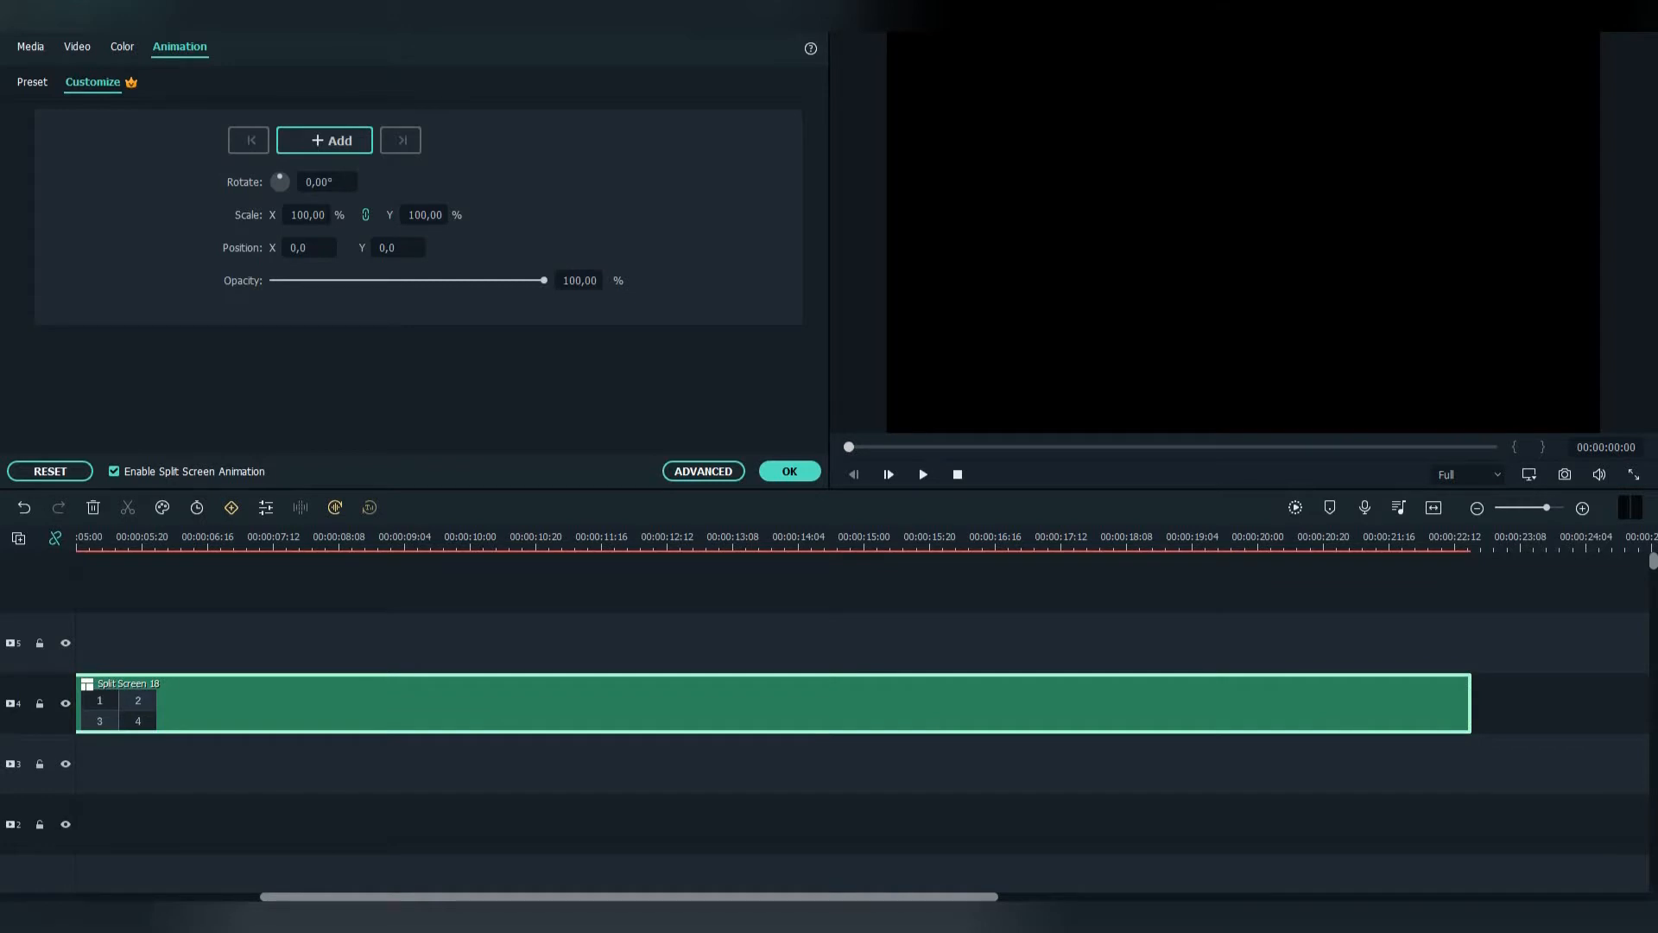
Fill the four Split Screen 18 cells in order with the cathedral, stone tower, zebra and Eiffel Tower (video (63)) clips
{"action": "left_click_drag", "start_coordinate": [628, 896], "coordinate": [444, 896]}
{"action": "left_click", "coordinate": [129, 812]}
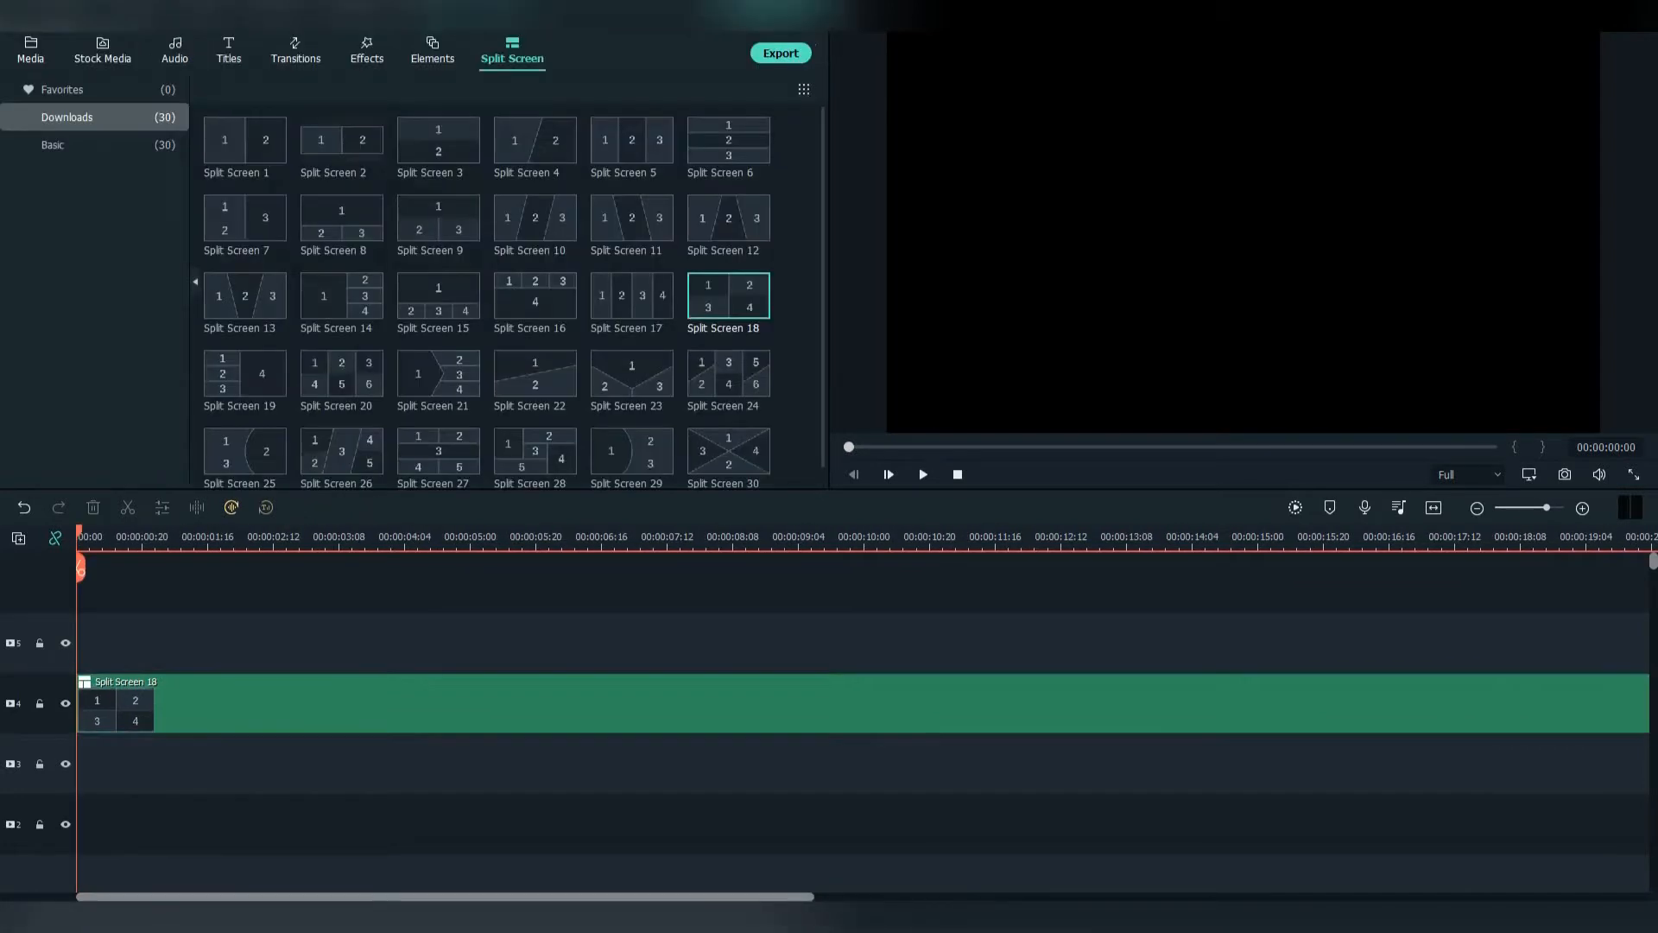
{"action": "left_click", "coordinate": [31, 50]}
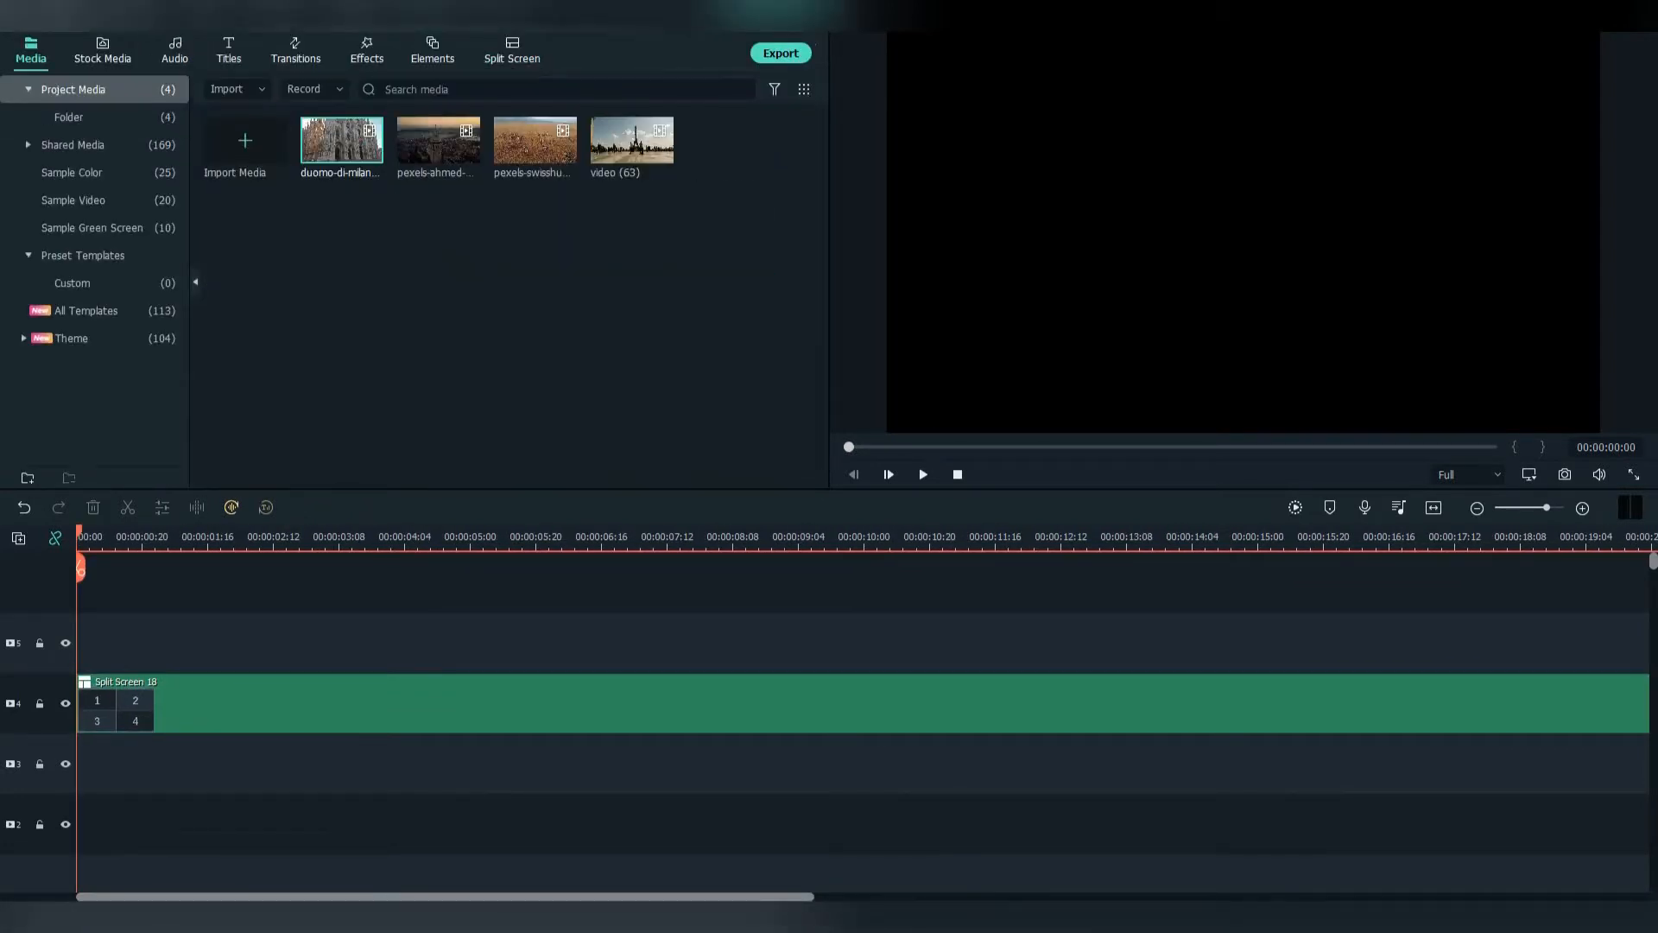
{"action": "key", "text": "space"}
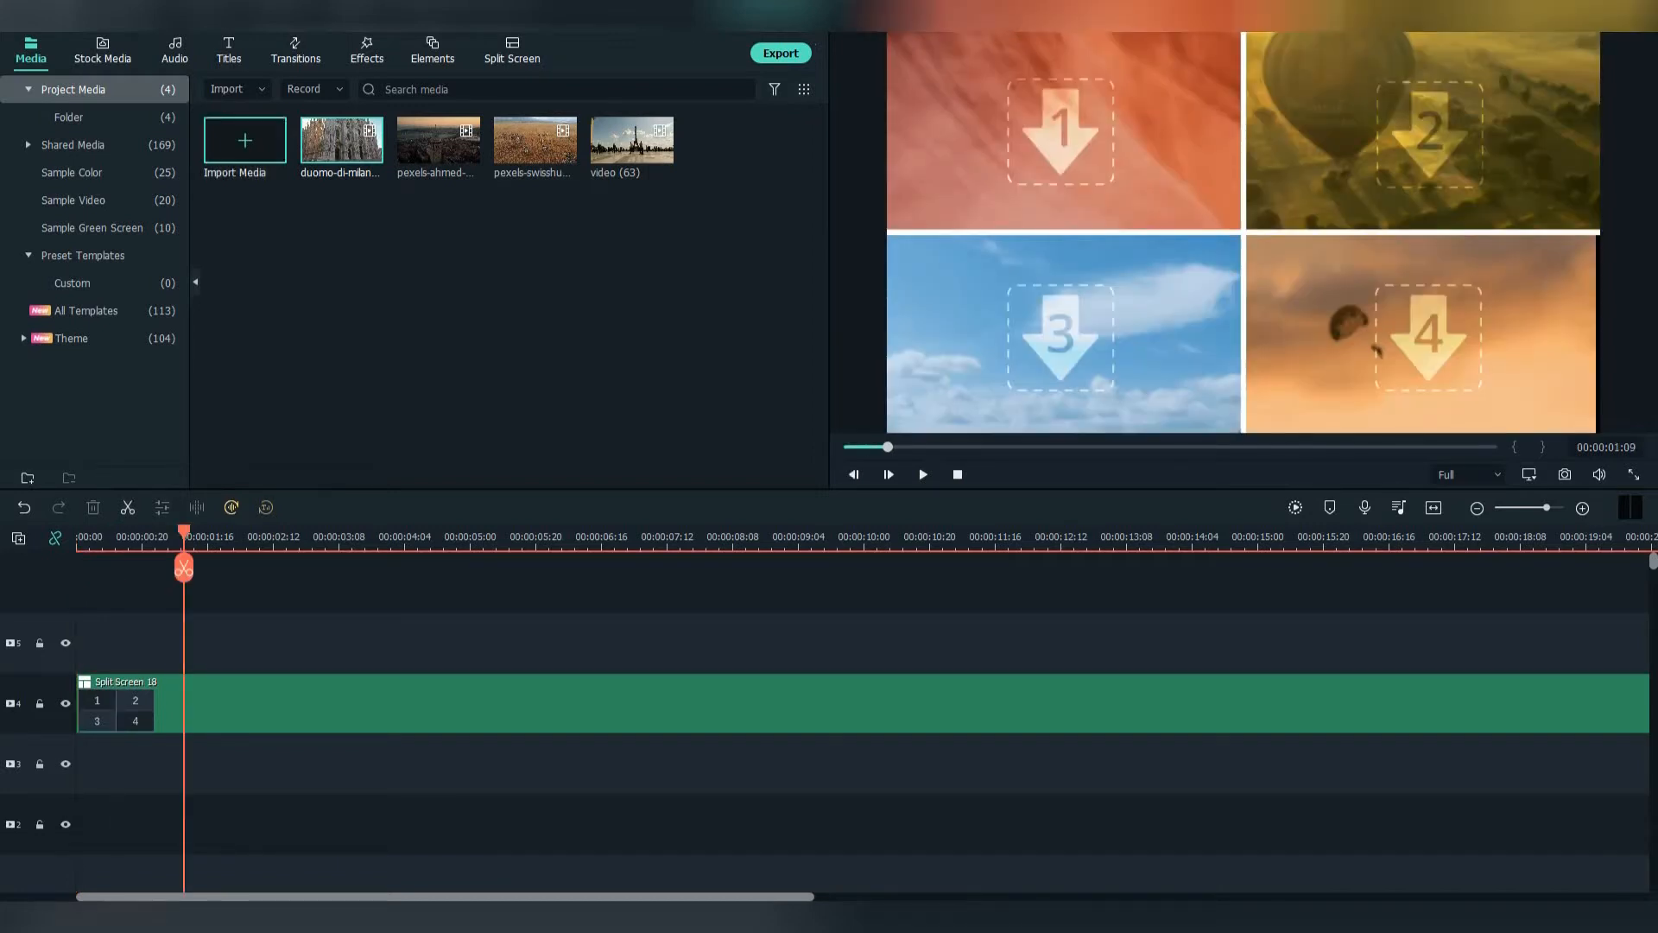
{"action": "left_click_drag", "start_coordinate": [341, 140], "coordinate": [1061, 131]}
{"action": "left_click_drag", "start_coordinate": [438, 140], "coordinate": [1430, 134]}
{"action": "left_click_drag", "start_coordinate": [535, 140], "coordinate": [1060, 337]}
{"action": "left_click_drag", "start_coordinate": [632, 140], "coordinate": [1429, 337]}
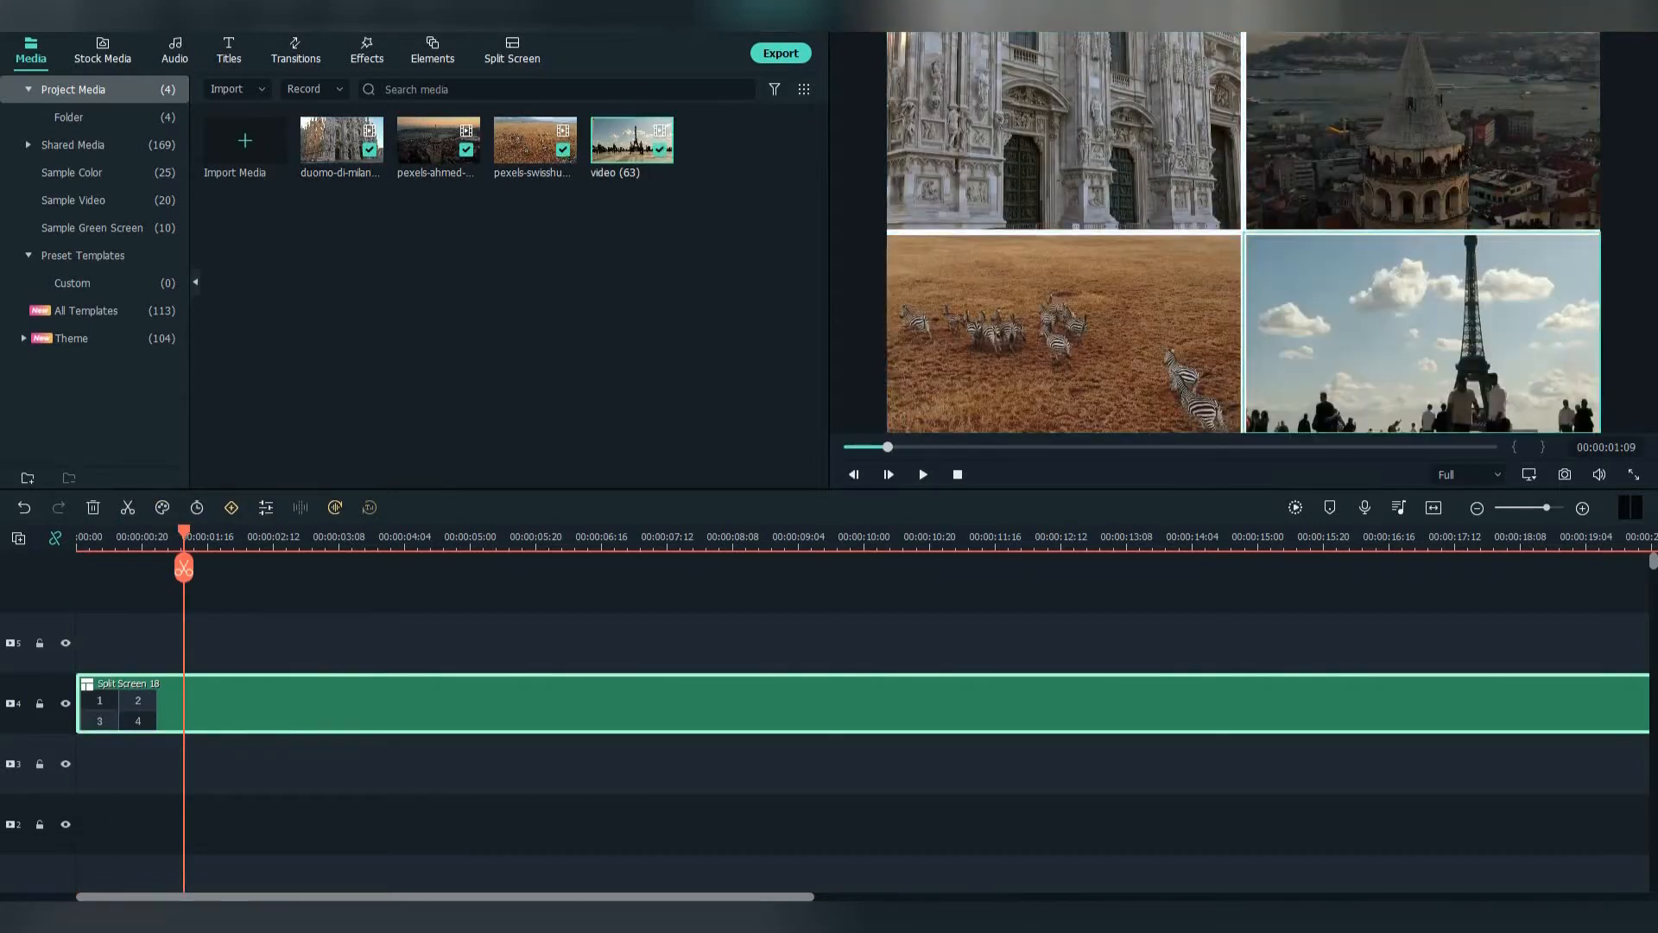
Zoom out the clip inside each of the four split screen cells so more of its footage shows
{"action": "left_click", "coordinate": [1064, 131]}
{"action": "left_click_drag", "start_coordinate": [1093, 370], "coordinate": [1085, 369]}
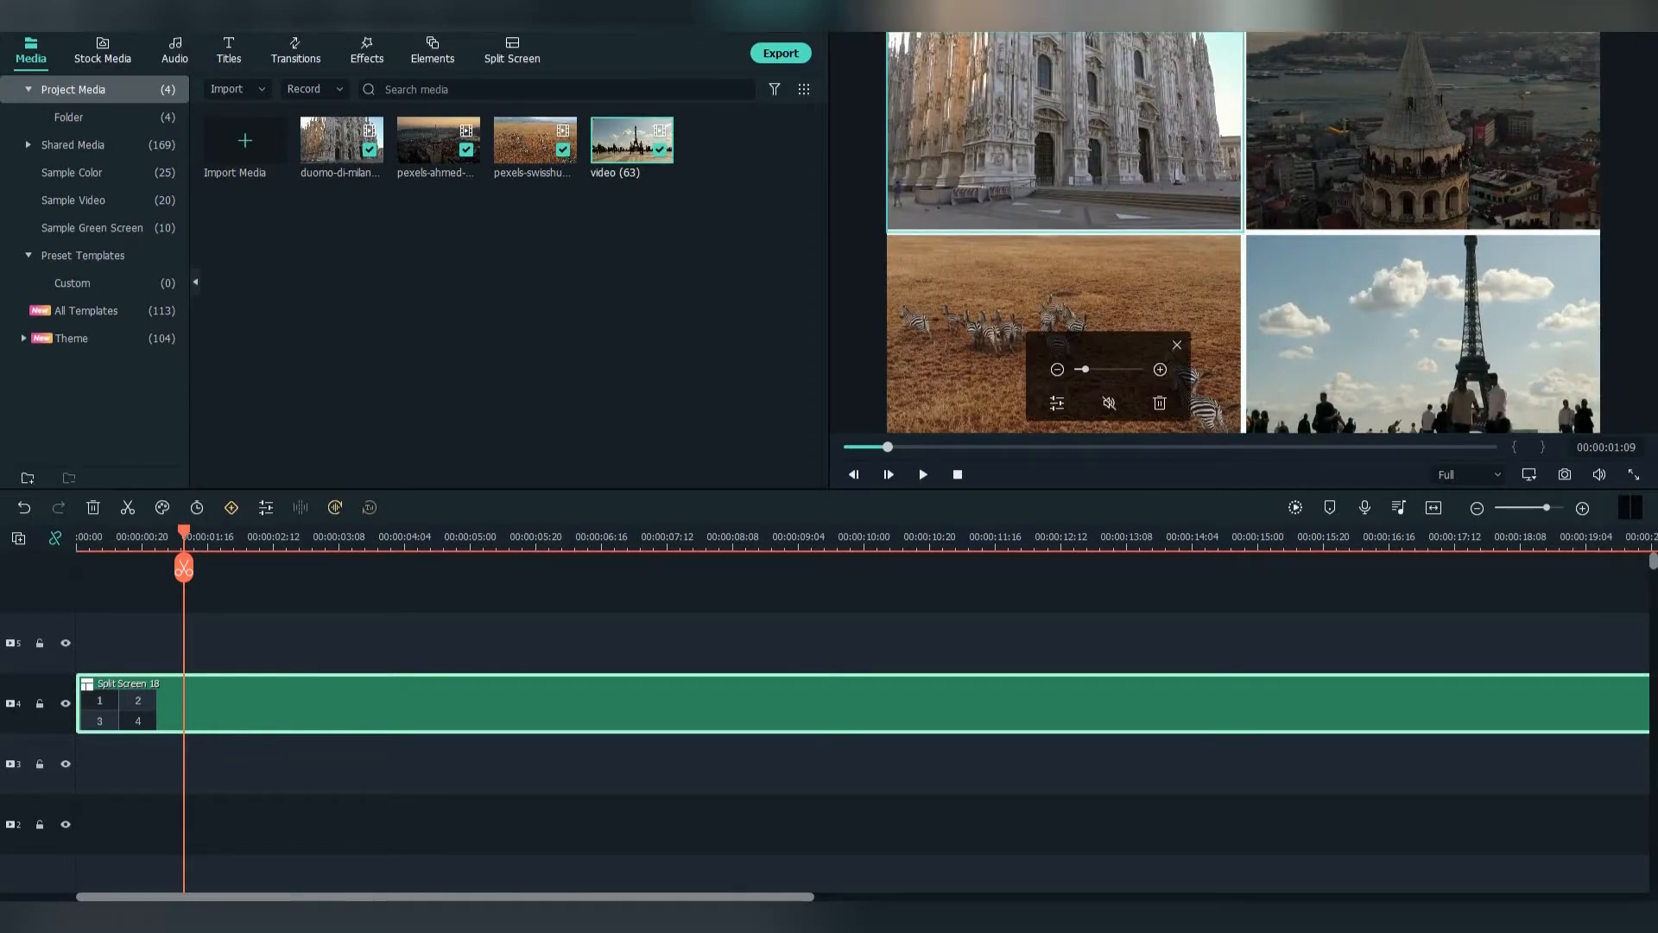
{"action": "left_click_drag", "start_coordinate": [1093, 370], "coordinate": [1085, 370]}
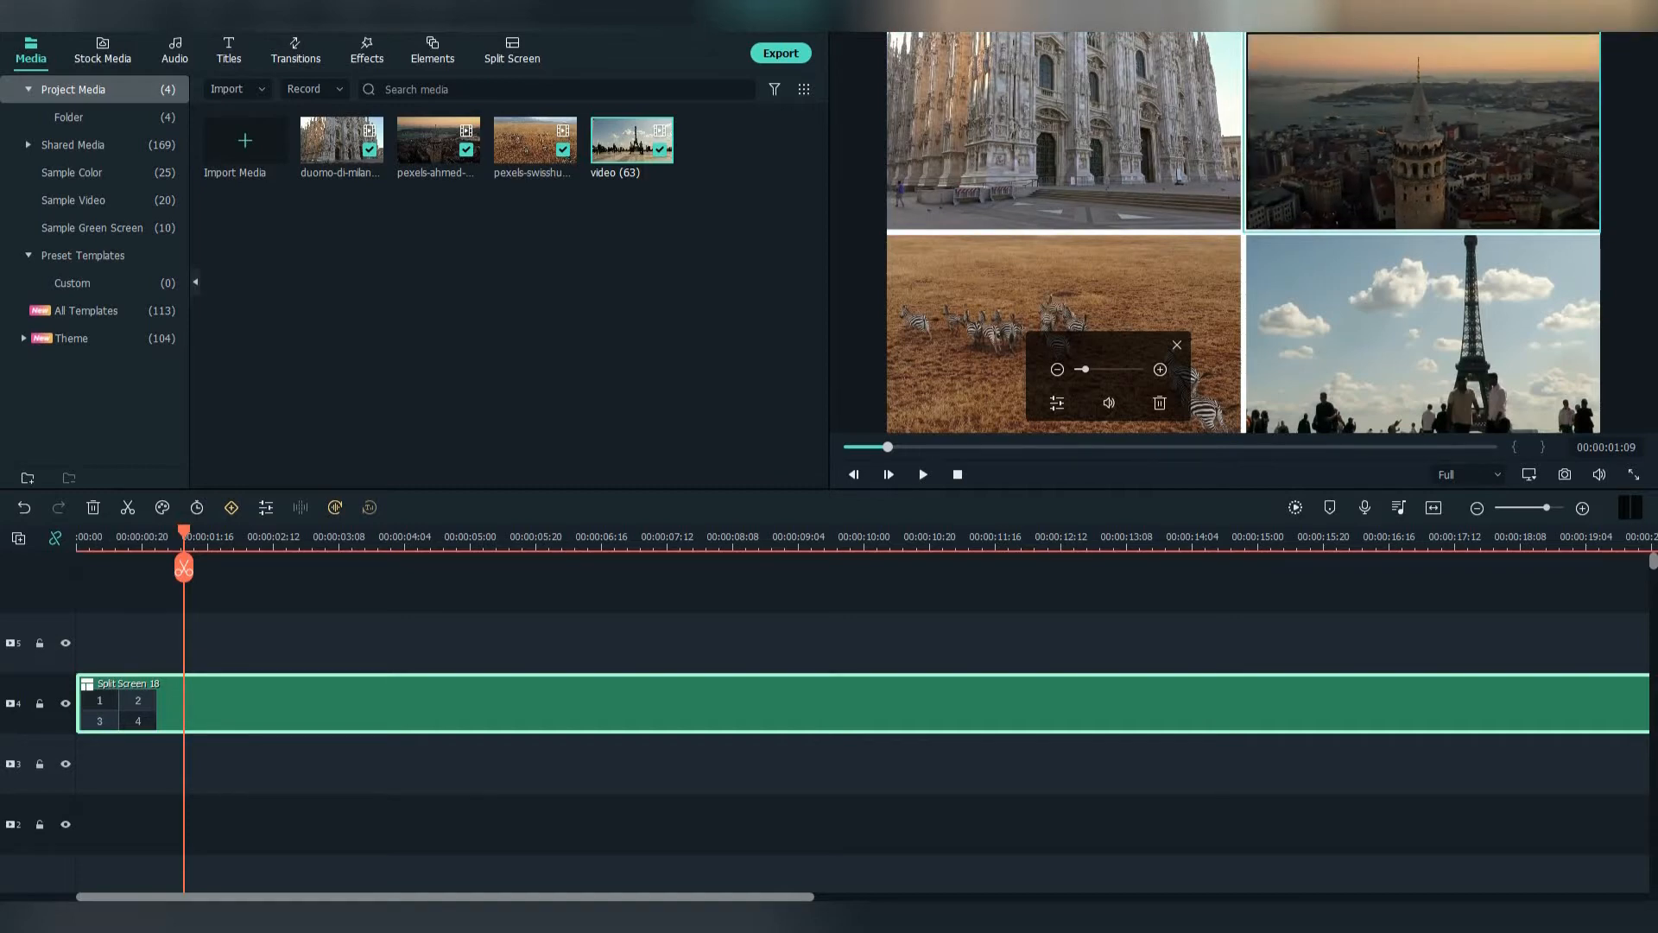
{"action": "left_click", "coordinate": [1064, 298]}
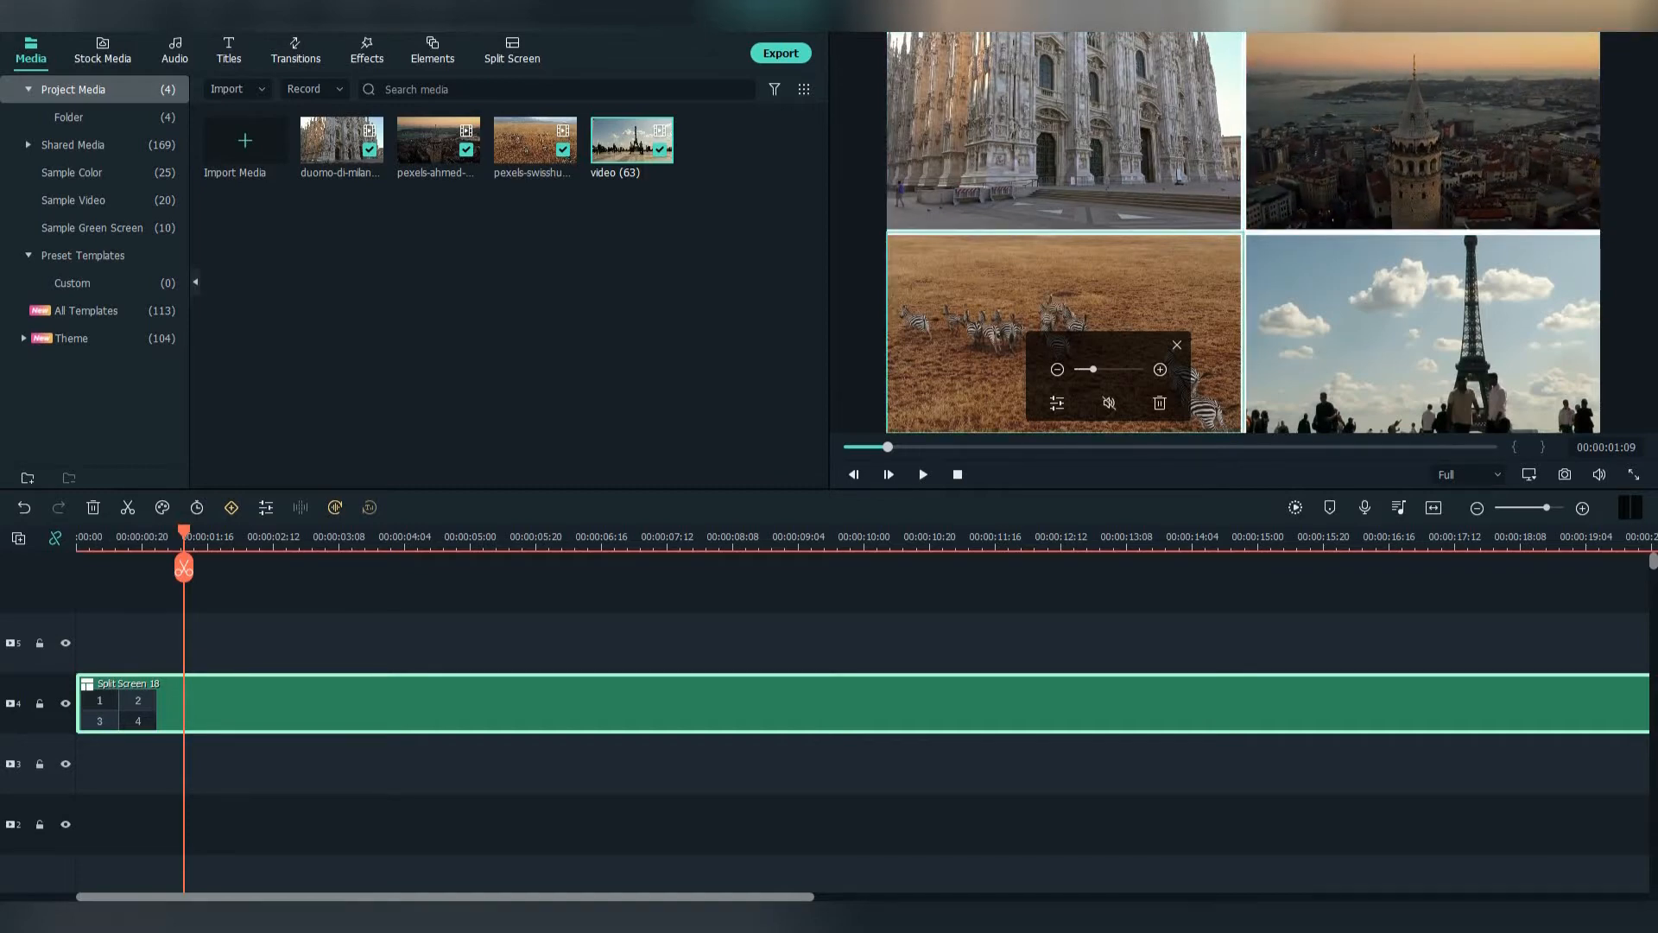
{"action": "left_click_drag", "start_coordinate": [1094, 369], "coordinate": [1085, 370]}
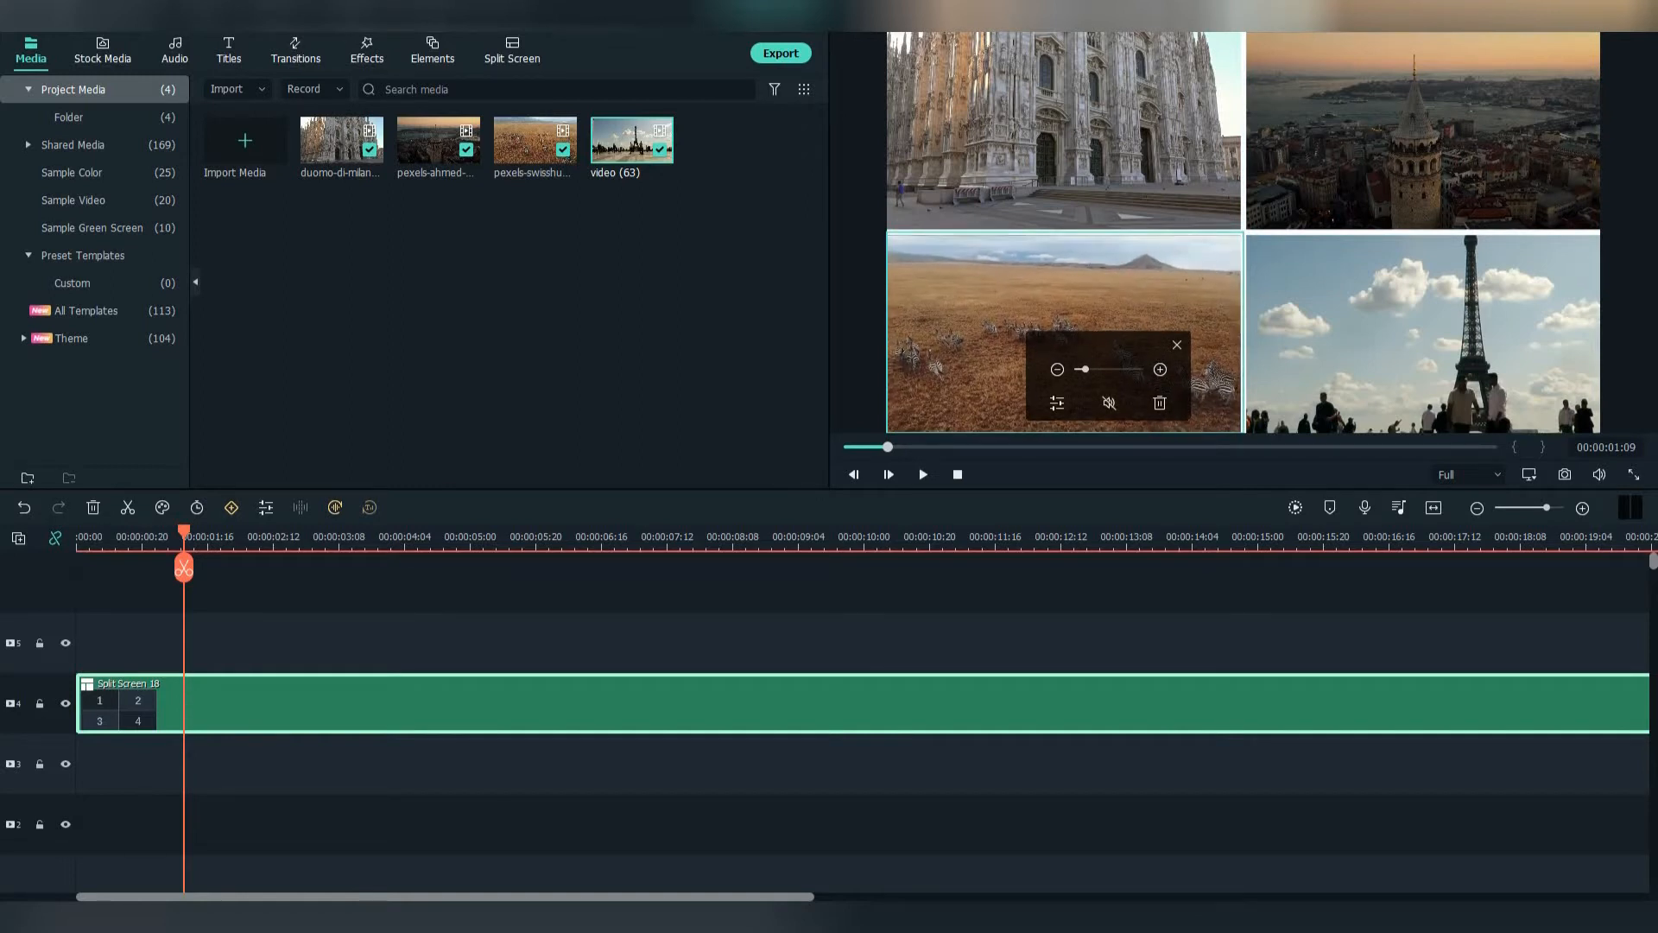
{"action": "left_click", "coordinate": [1423, 333]}
{"action": "left_click_drag", "start_coordinate": [1093, 369], "coordinate": [1084, 370]}
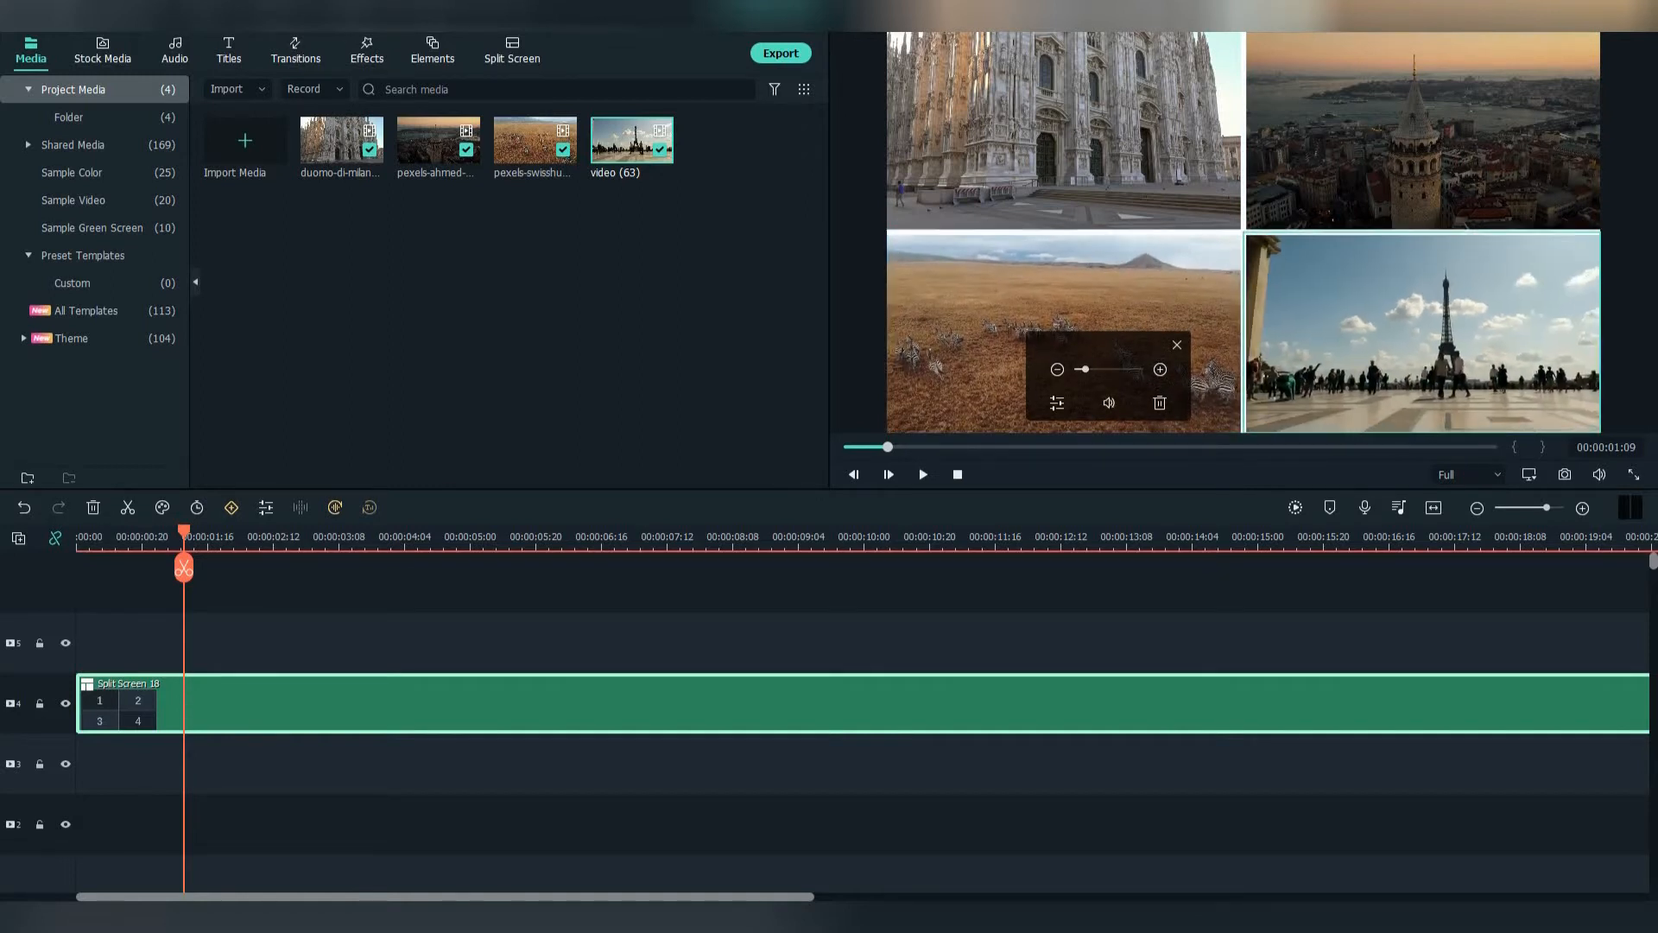
{"action": "left_click", "coordinate": [1177, 345]}
Open the custom animation settings of the split screen clip and add a keyframe at 00:00:01:09
{"action": "left_click", "coordinate": [656, 643]}
{"action": "double_click", "coordinate": [553, 704]}
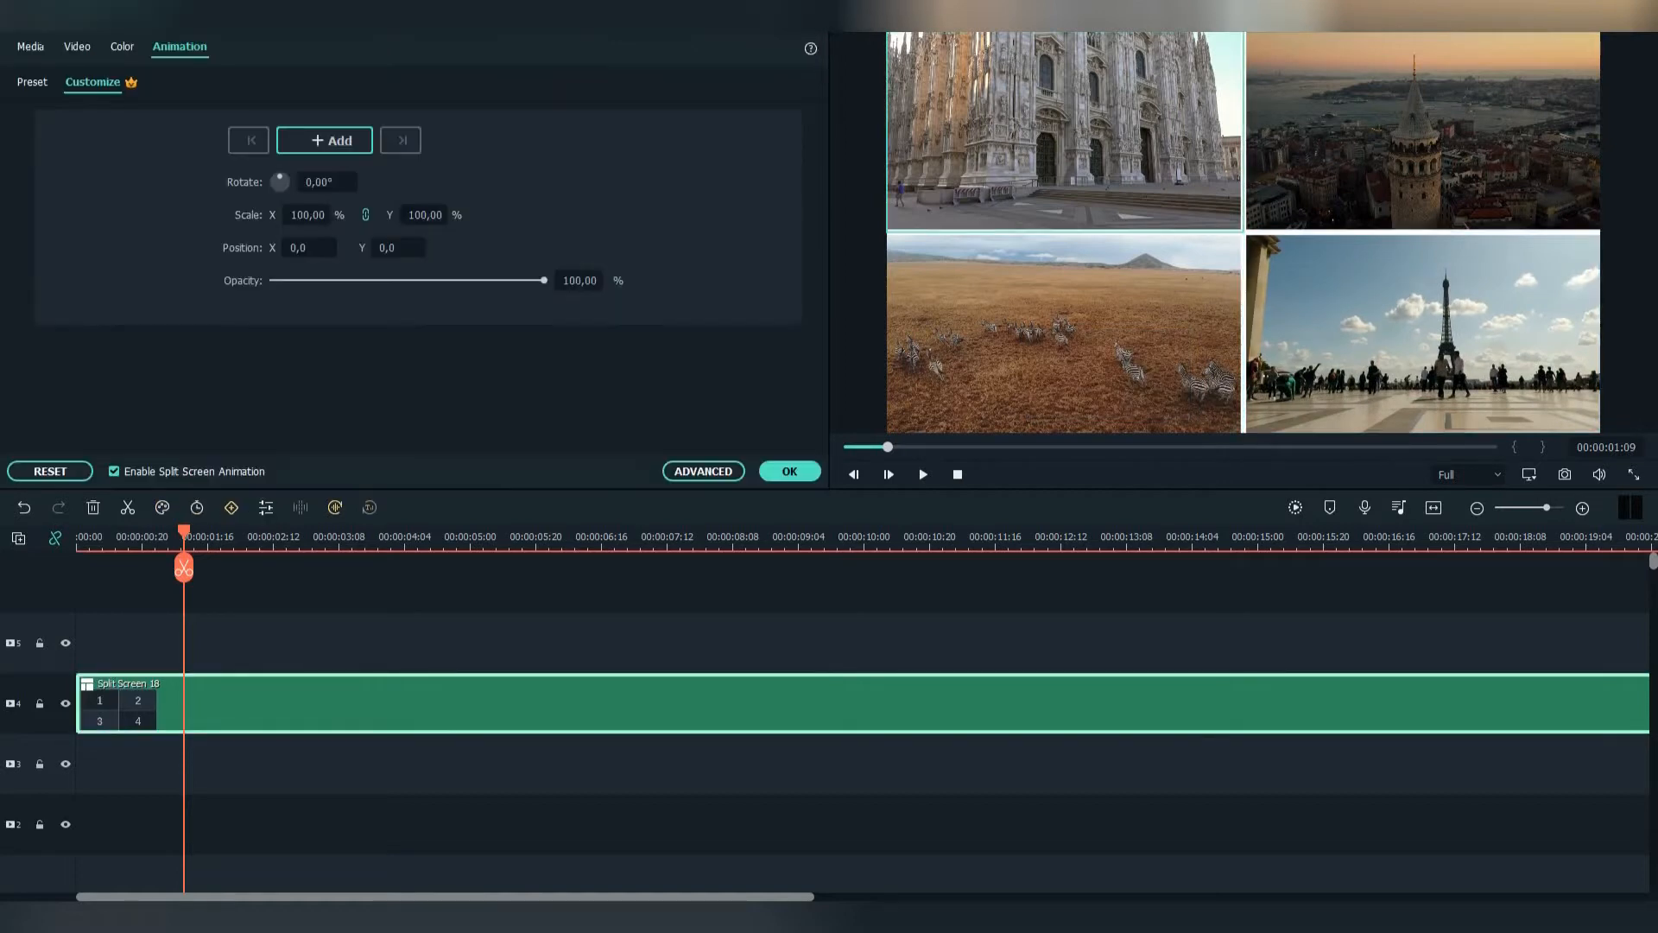
{"action": "left_click", "coordinate": [325, 140]}
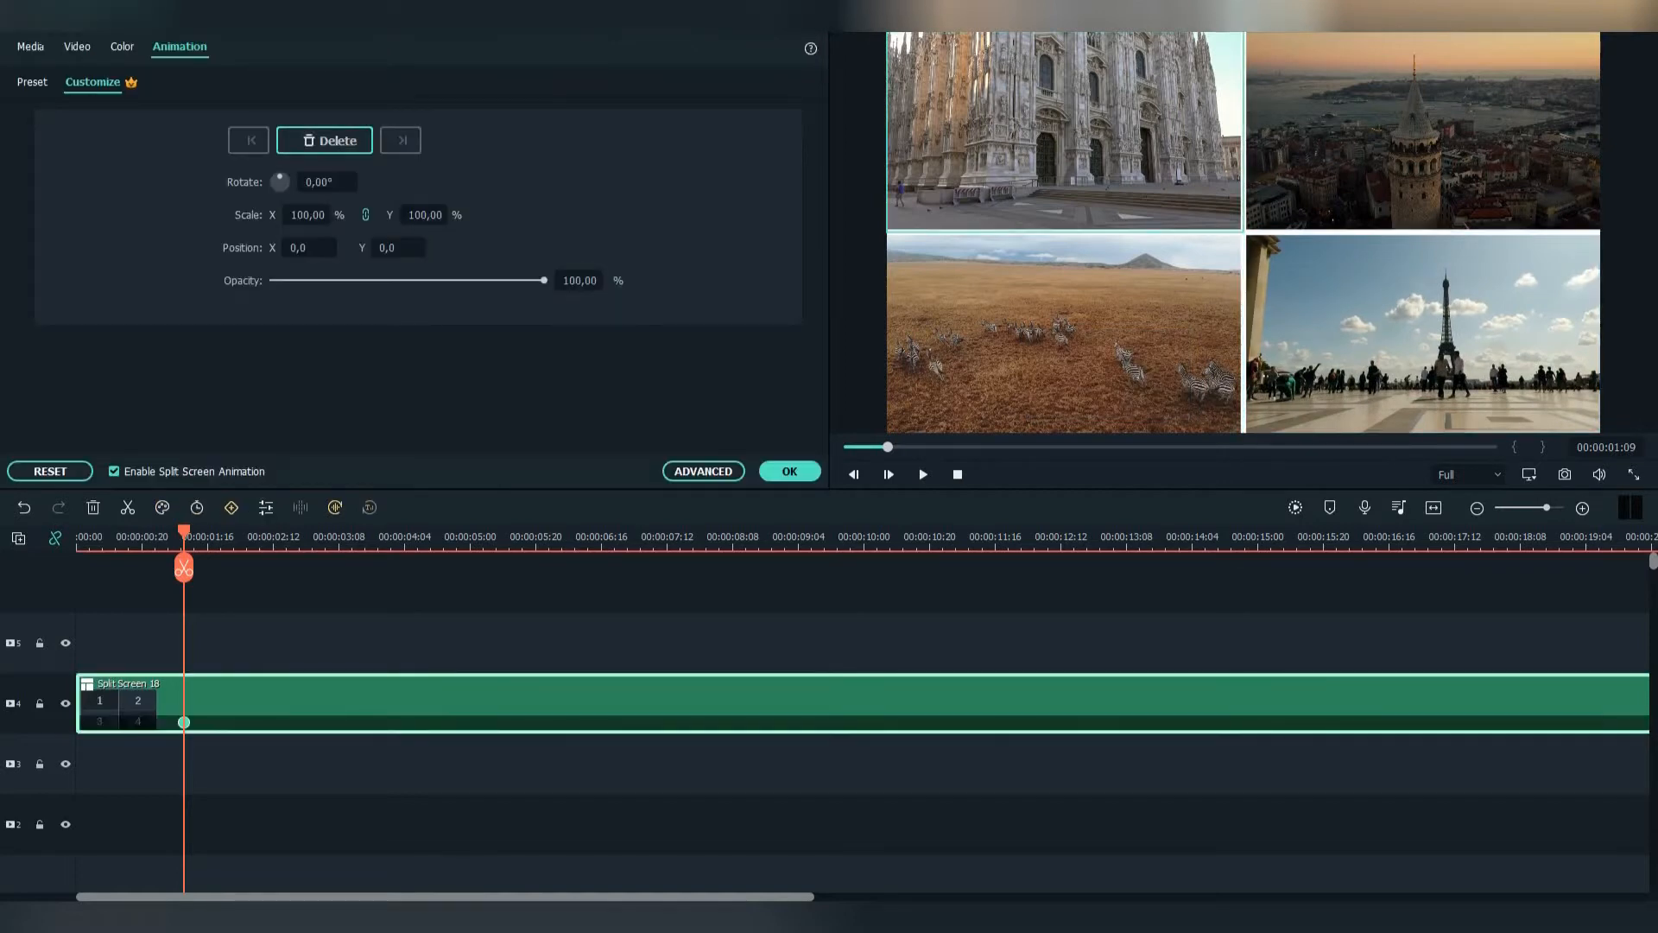
At 00:00:02:03, scale the split screen to 214% and position it at X 512, Y 286 to frame the zebra cell
{"action": "left_click_drag", "start_coordinate": [184, 532], "coordinate": [243, 532]}
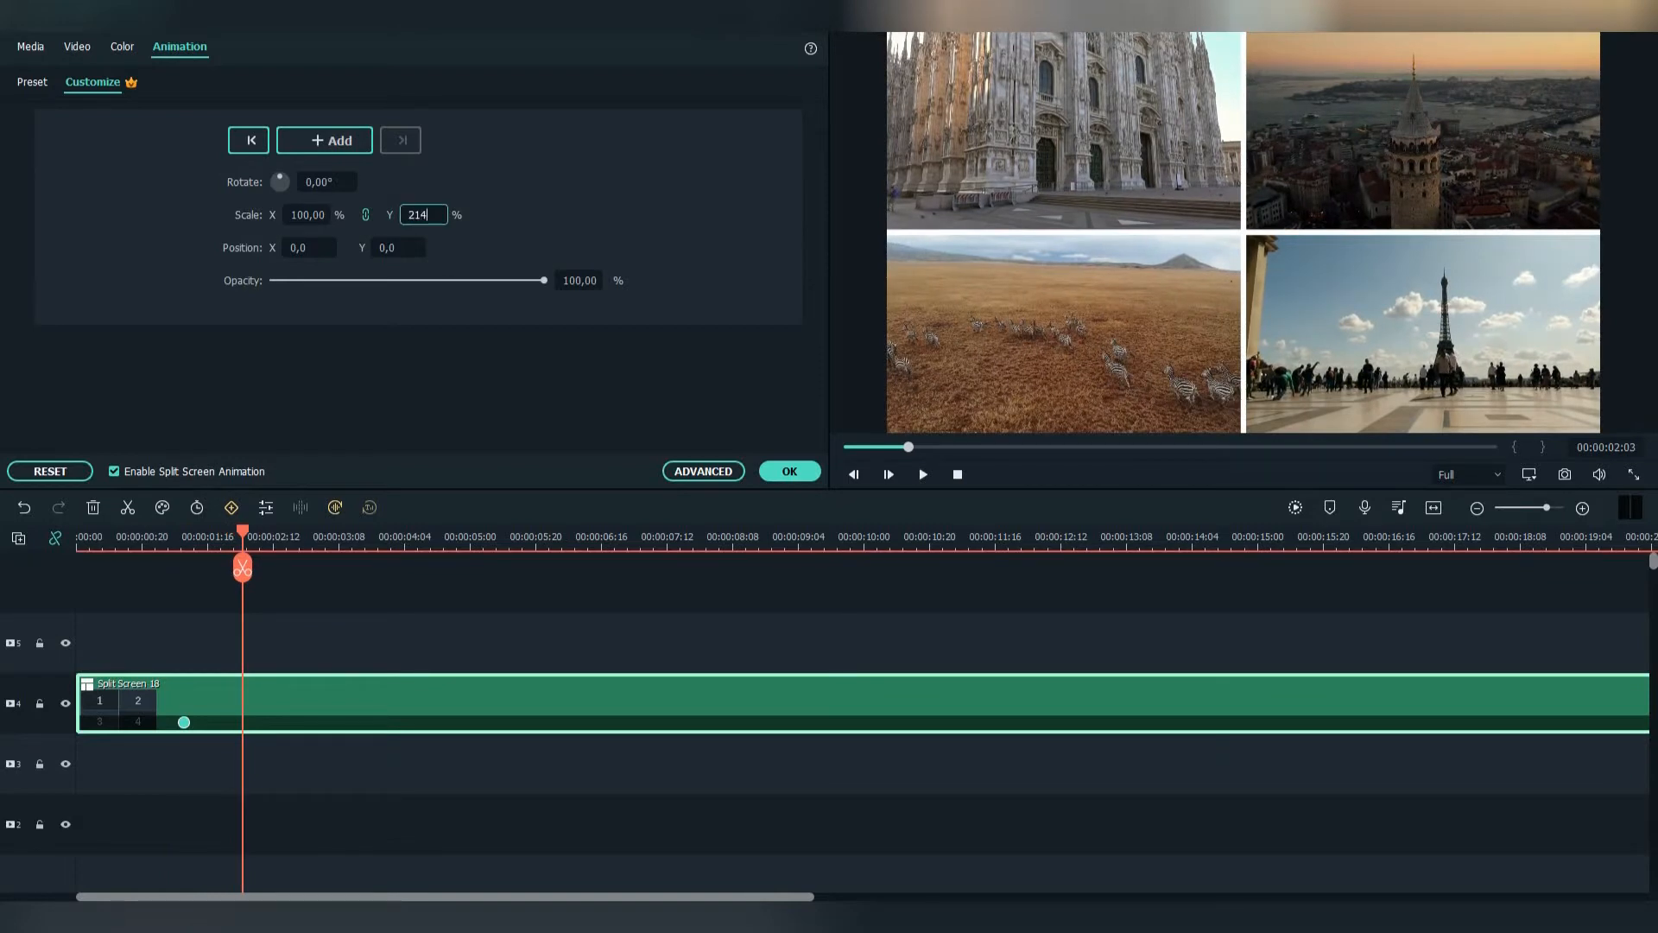
{"action": "type", "text": "214"}
{"action": "key", "text": "Return"}
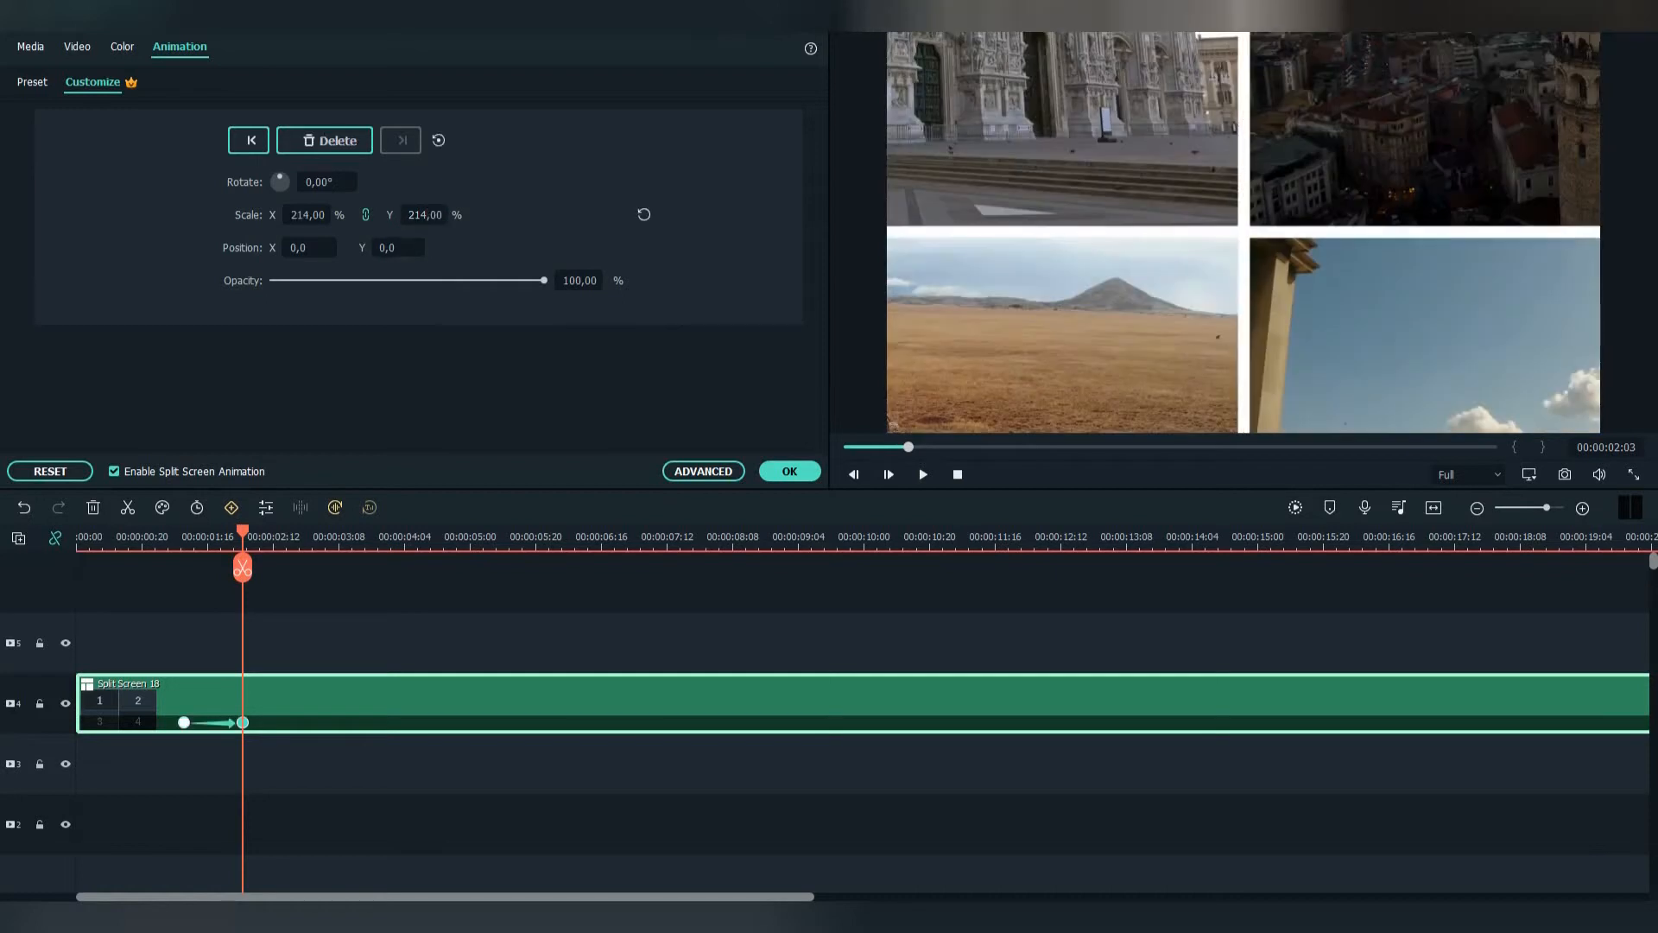
{"action": "left_click_drag", "start_coordinate": [393, 248], "coordinate": [641, 248]}
{"action": "left_click_drag", "start_coordinate": [298, 248], "coordinate": [740, 248]}
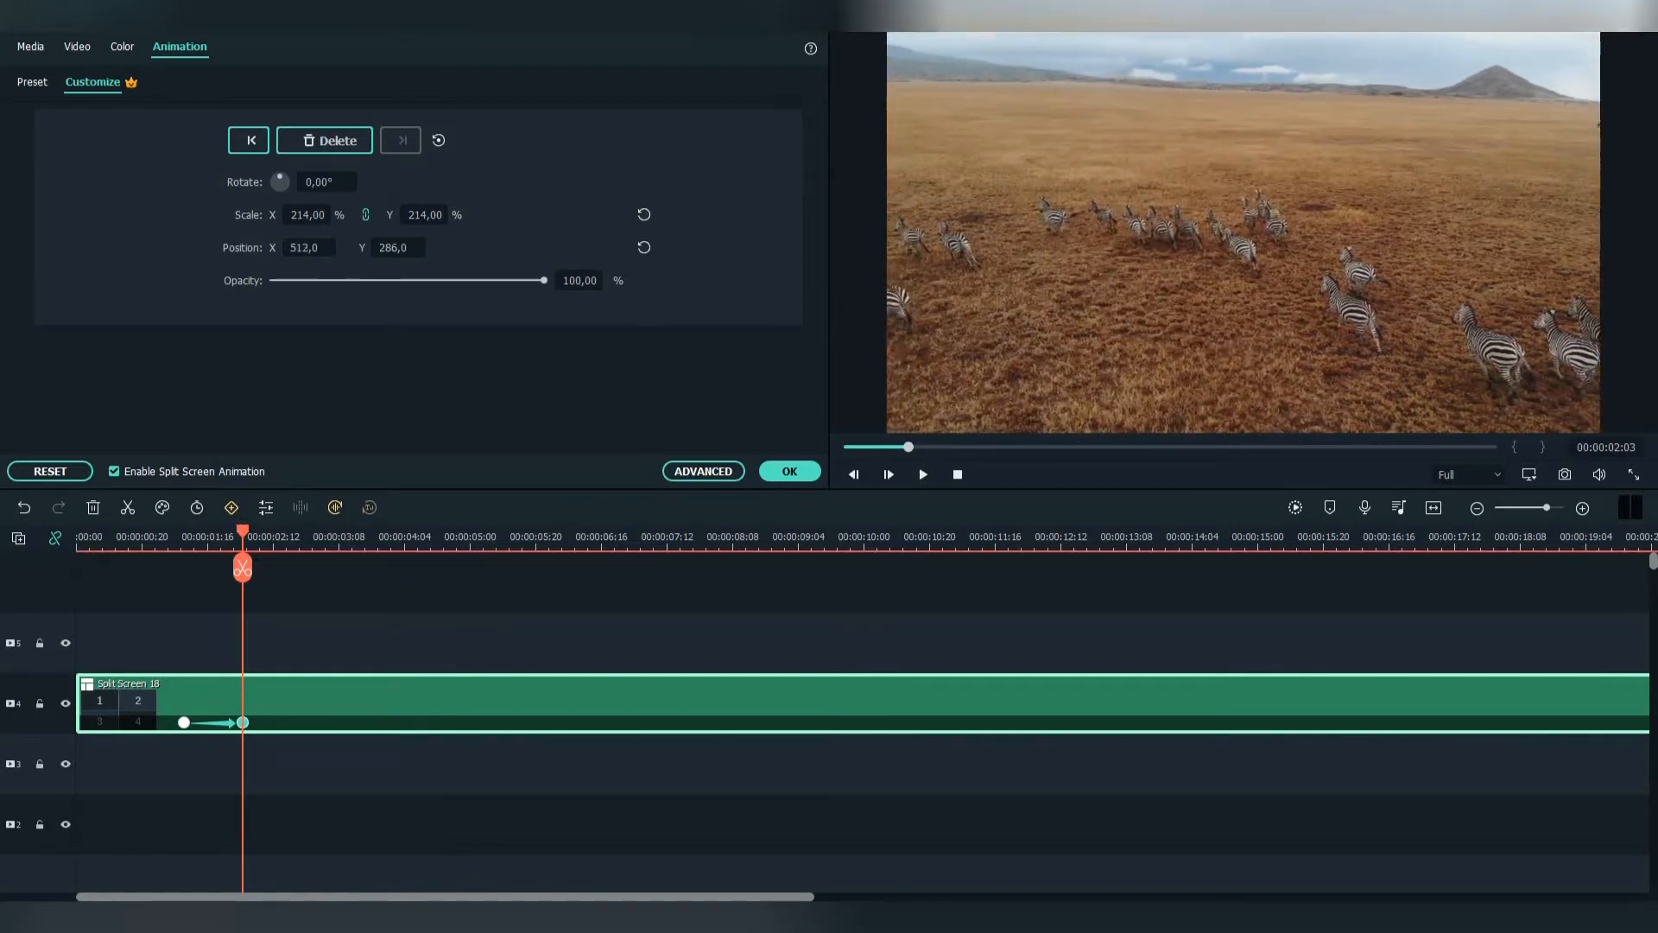
Refine the zebra close-up keyframe to scale 212% and position X 509, Y 297 so the cell fills the frame
{"action": "left_click_drag", "start_coordinate": [394, 248], "coordinate": [376, 248]}
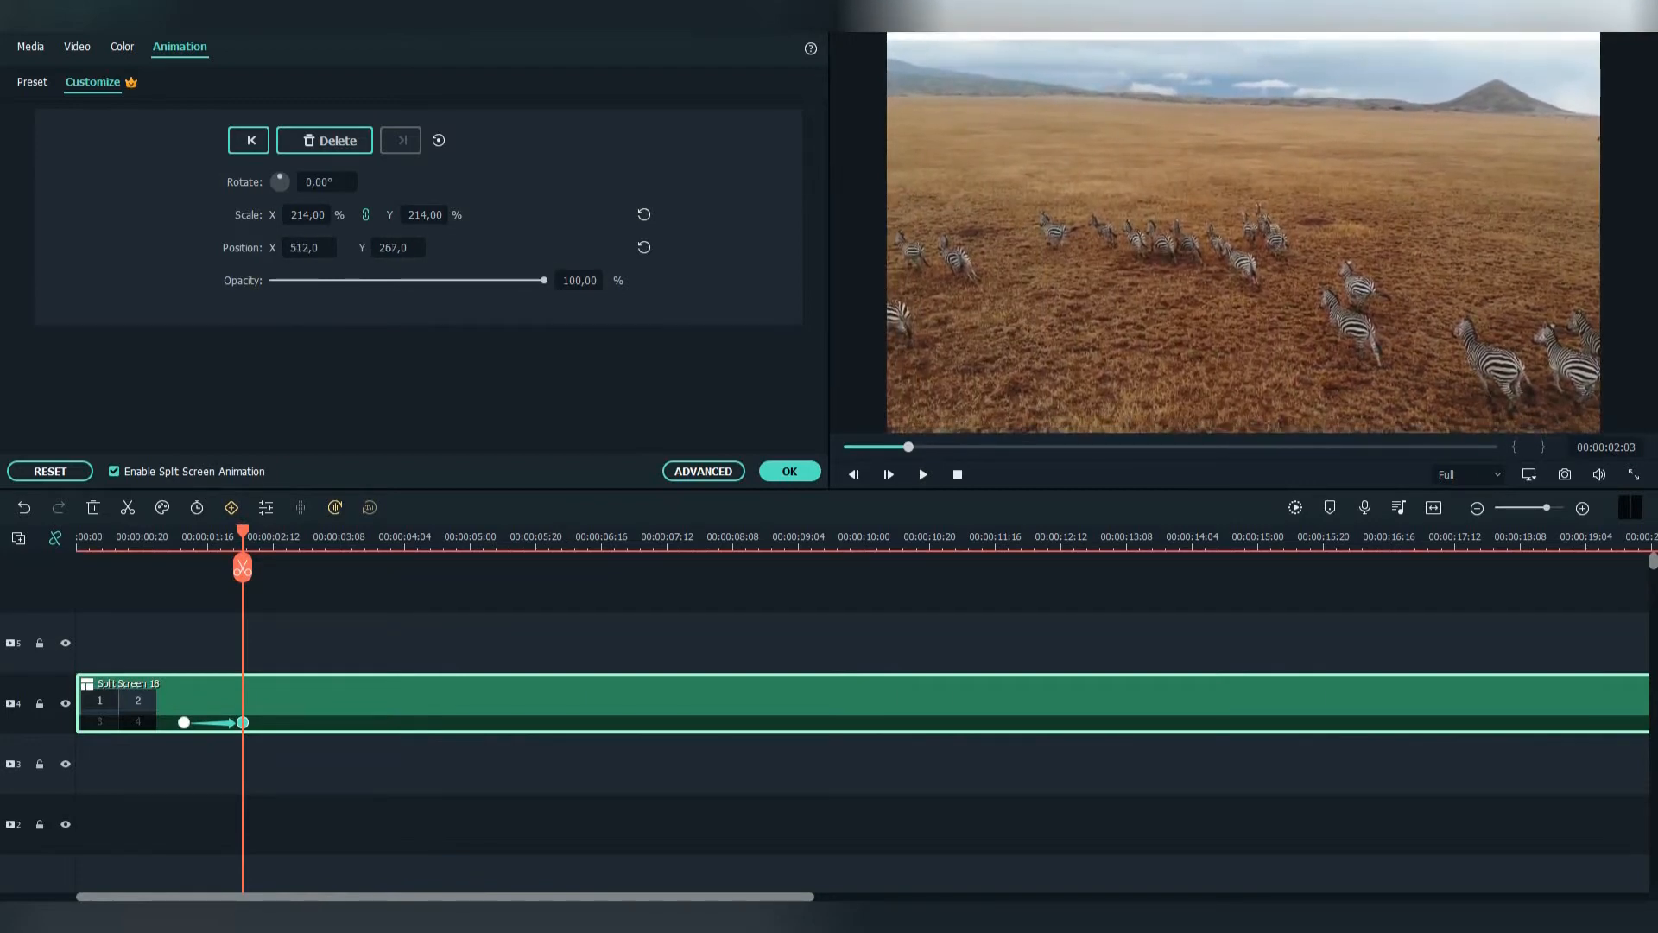
{"action": "key", "text": "Return"}
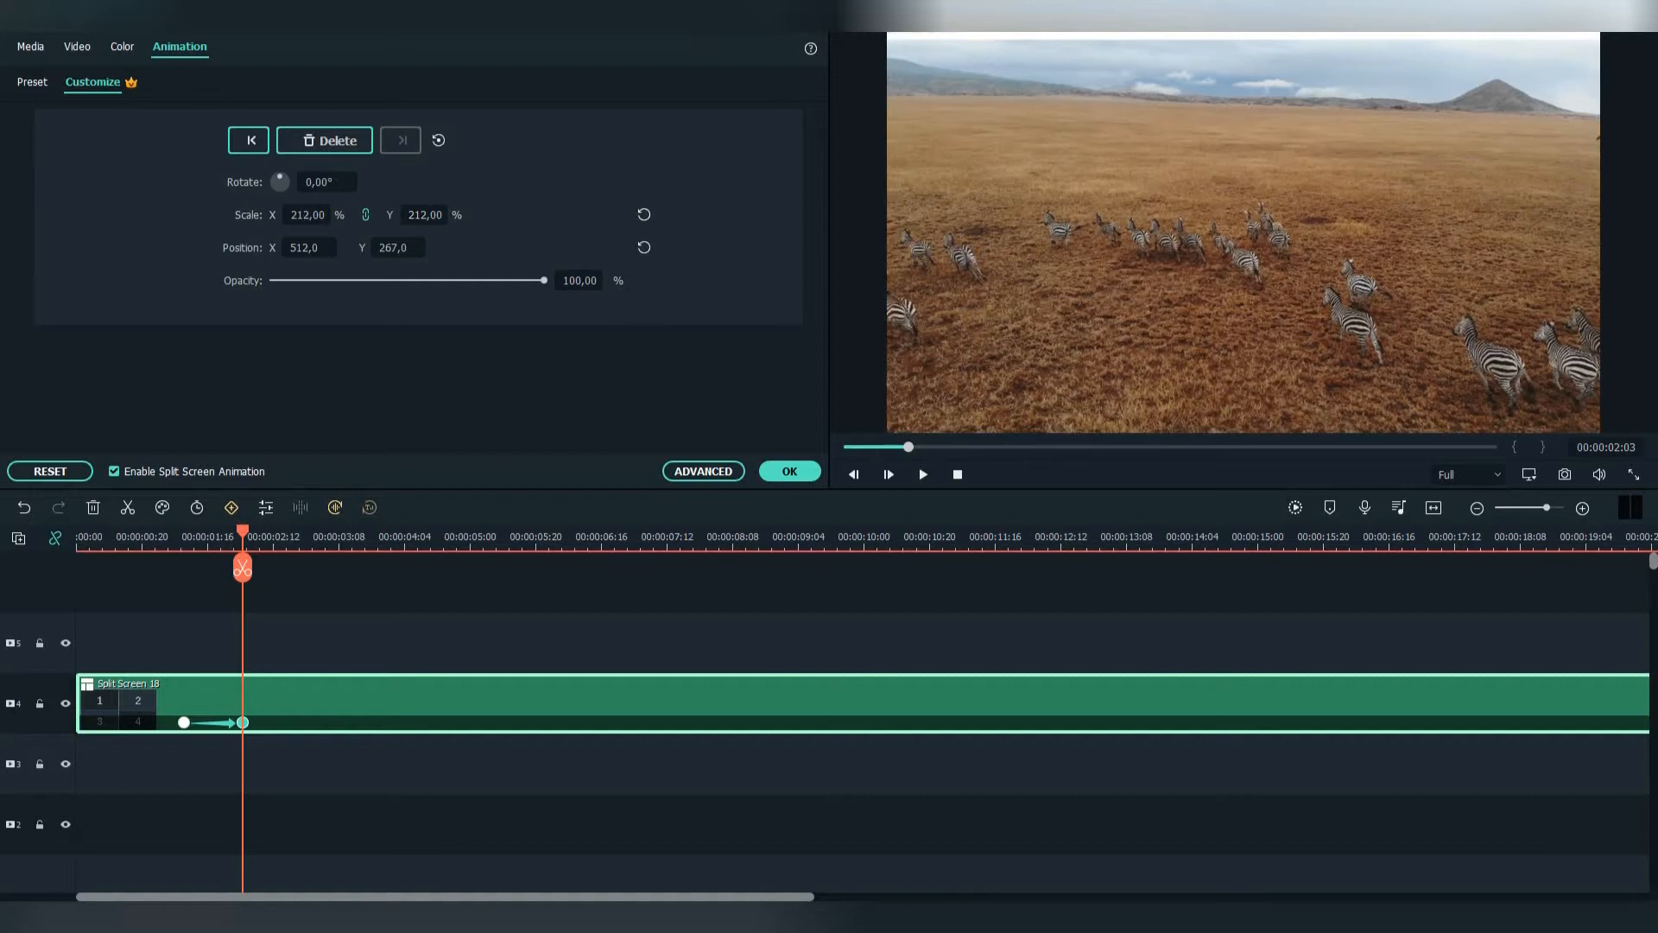
{"action": "type", "text": "200"}
{"action": "key", "text": "Return"}
{"action": "left_click_drag", "start_coordinate": [394, 248], "coordinate": [433, 248]}
{"action": "type", "text": "212"}
{"action": "key", "text": "Return"}
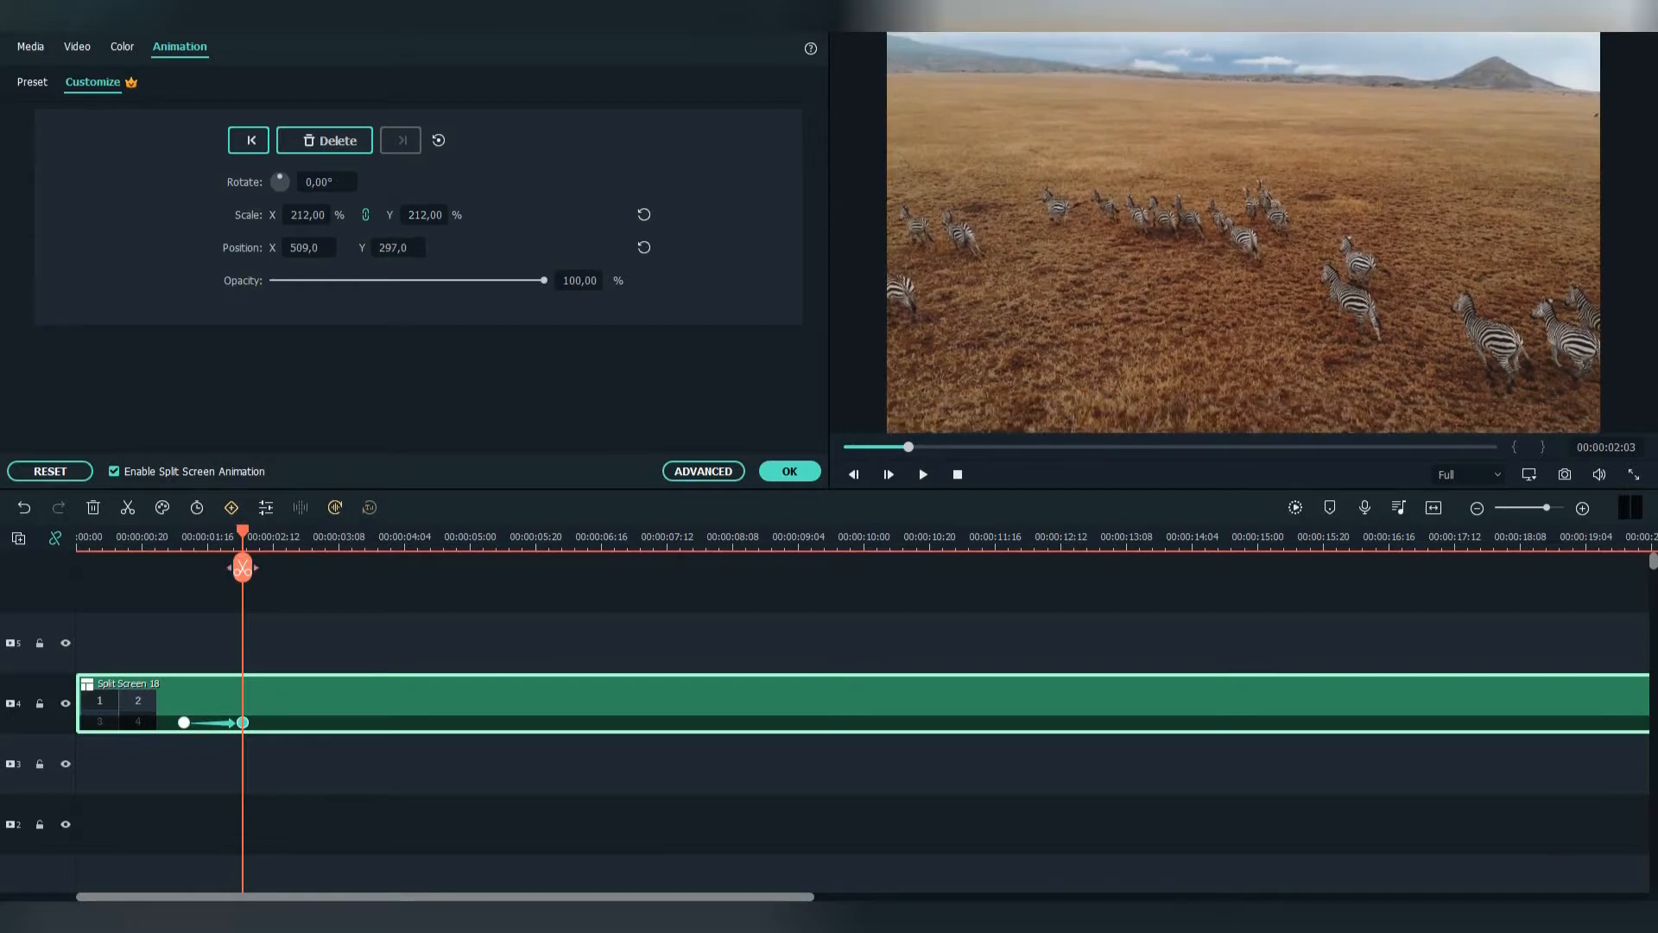
Reset scale and position after the zebra close-up to return to the full grid, and move the keyframes closer together
{"action": "left_click_drag", "start_coordinate": [242, 568], "coordinate": [78, 567]}
{"action": "left_click", "coordinate": [644, 214]}
{"action": "left_click", "coordinate": [645, 247]}
{"action": "left_click_drag", "start_coordinate": [184, 722], "coordinate": [193, 722]}
{"action": "left_click_drag", "start_coordinate": [295, 722], "coordinate": [292, 722]}
{"action": "left_click_drag", "start_coordinate": [344, 722], "coordinate": [266, 722]}
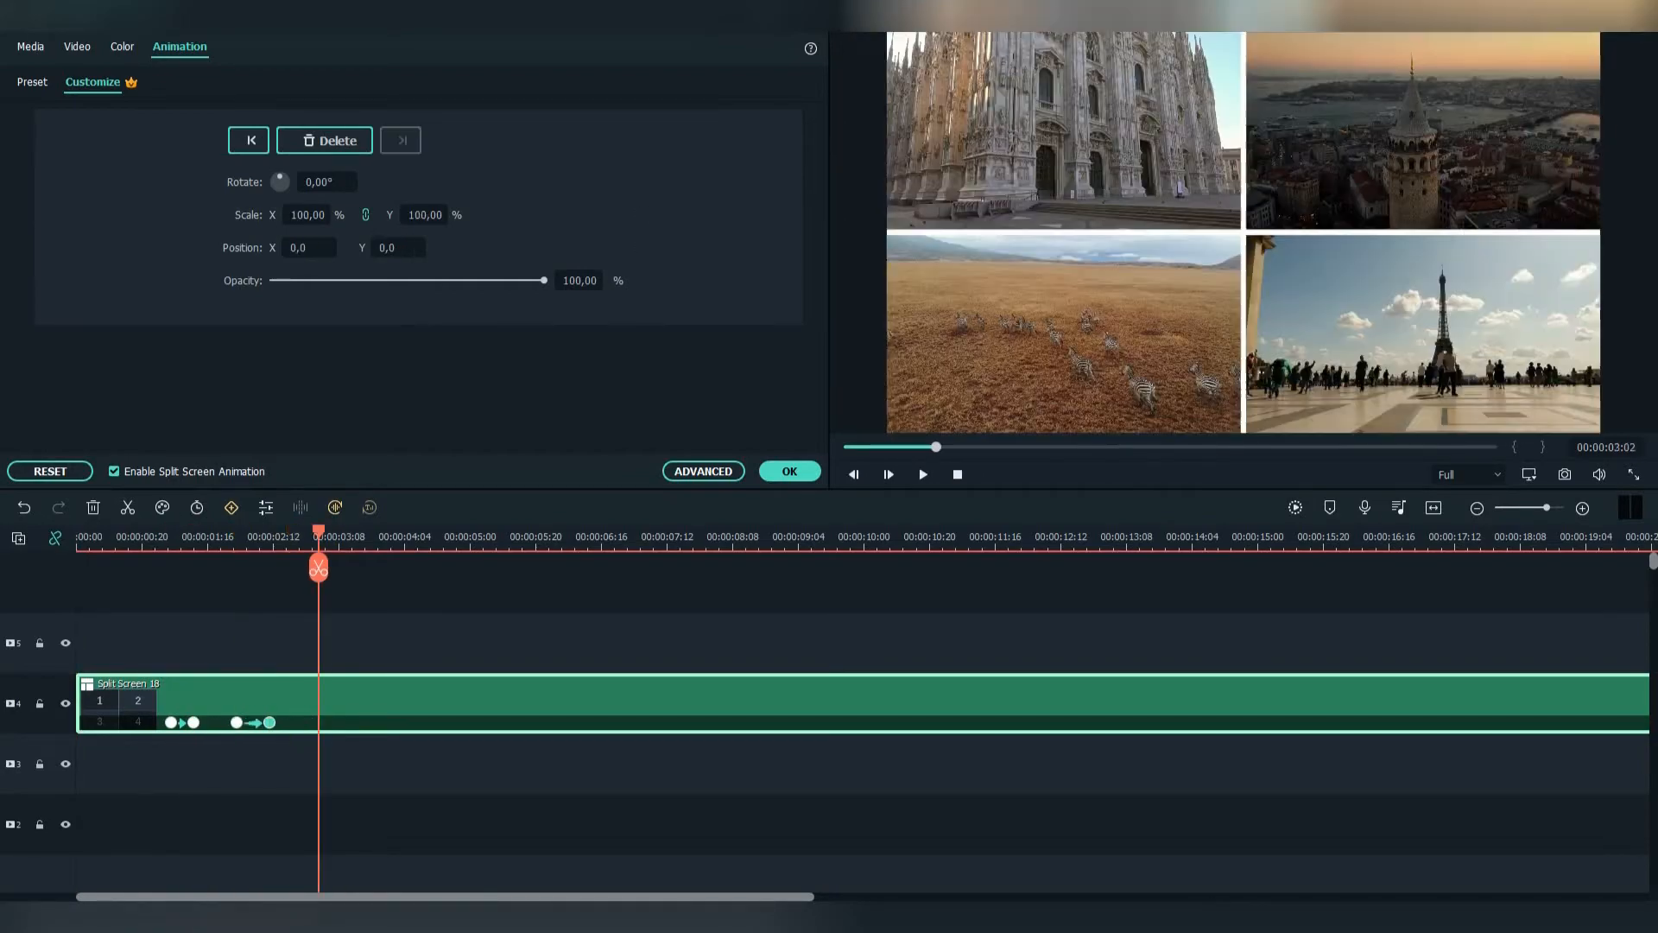
Preview the zebra zoom, and space its keyframes further apart to slow the zoom in and out
{"action": "left_click_drag", "start_coordinate": [266, 568], "coordinate": [78, 567]}
{"action": "key", "text": "space"}
{"action": "key", "text": "space"}
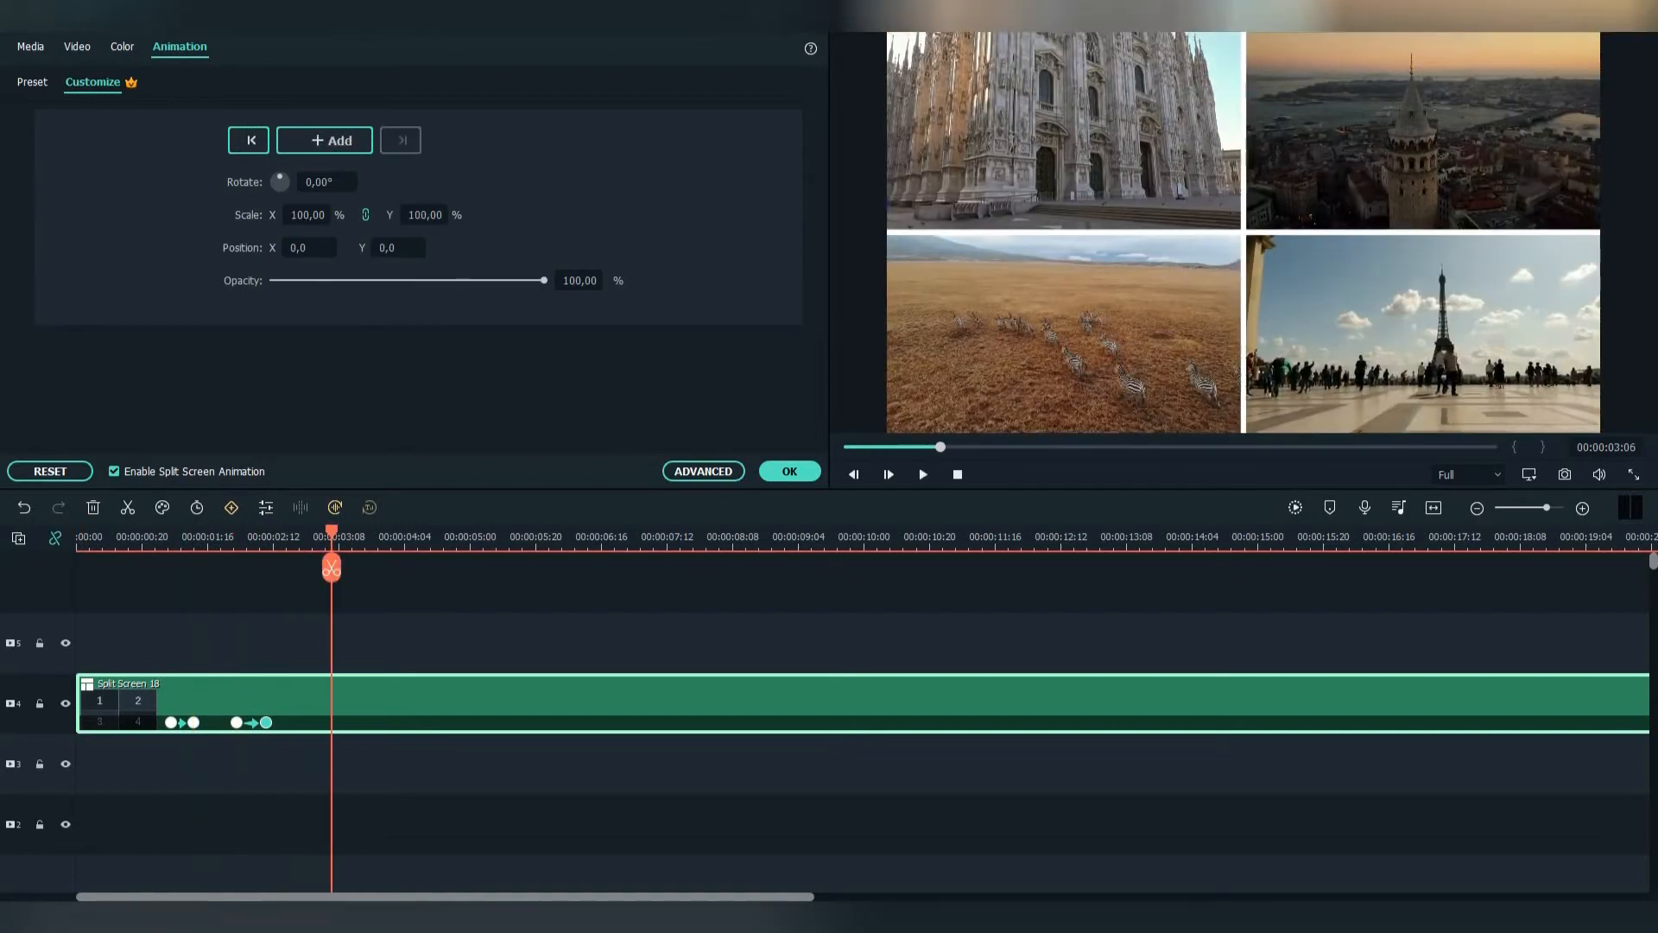
{"action": "left_click", "coordinate": [194, 722]}
{"action": "left_click_drag", "start_coordinate": [194, 722], "coordinate": [308, 722]}
{"action": "left_click_drag", "start_coordinate": [237, 723], "coordinate": [263, 722]}
Add a full-grid keyframe, and at 00:00:04:01 set scale 212% and position X -533, Y -299 to fill the frame with the stone tower cell
{"action": "left_click_drag", "start_coordinate": [263, 568], "coordinate": [394, 567]}
{"action": "left_click", "coordinate": [325, 140]}
{"action": "type", "text": "2"}
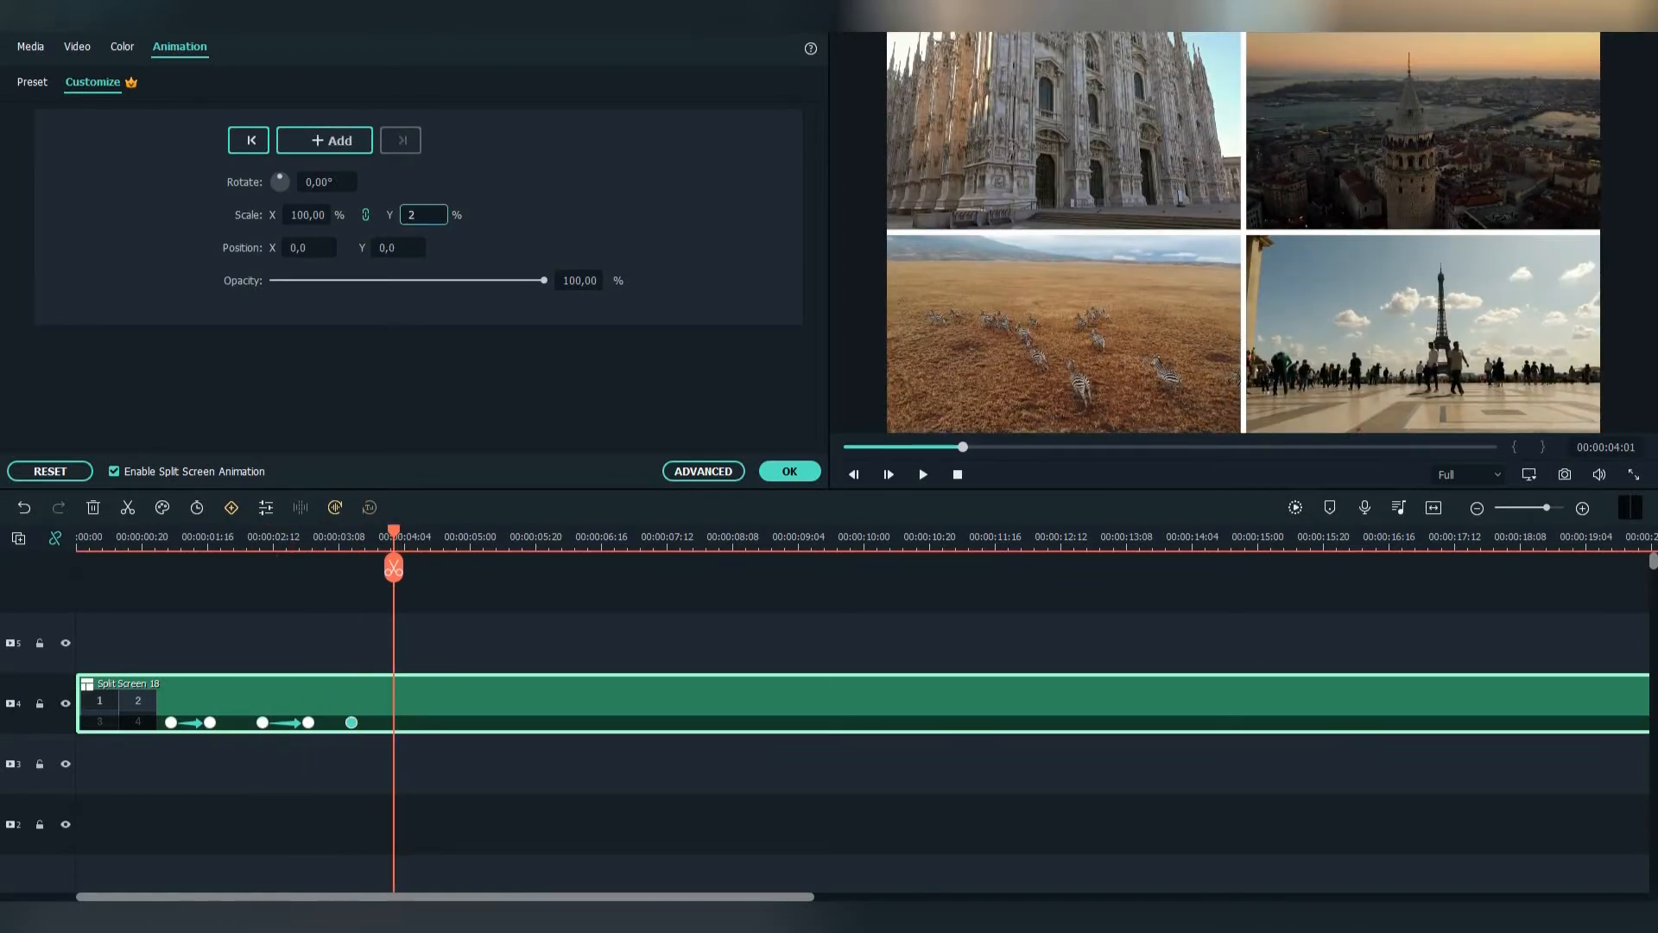
{"action": "type", "text": "12"}
{"action": "key", "text": "Return"}
{"action": "left_click_drag", "start_coordinate": [396, 248], "coordinate": [90, 248]}
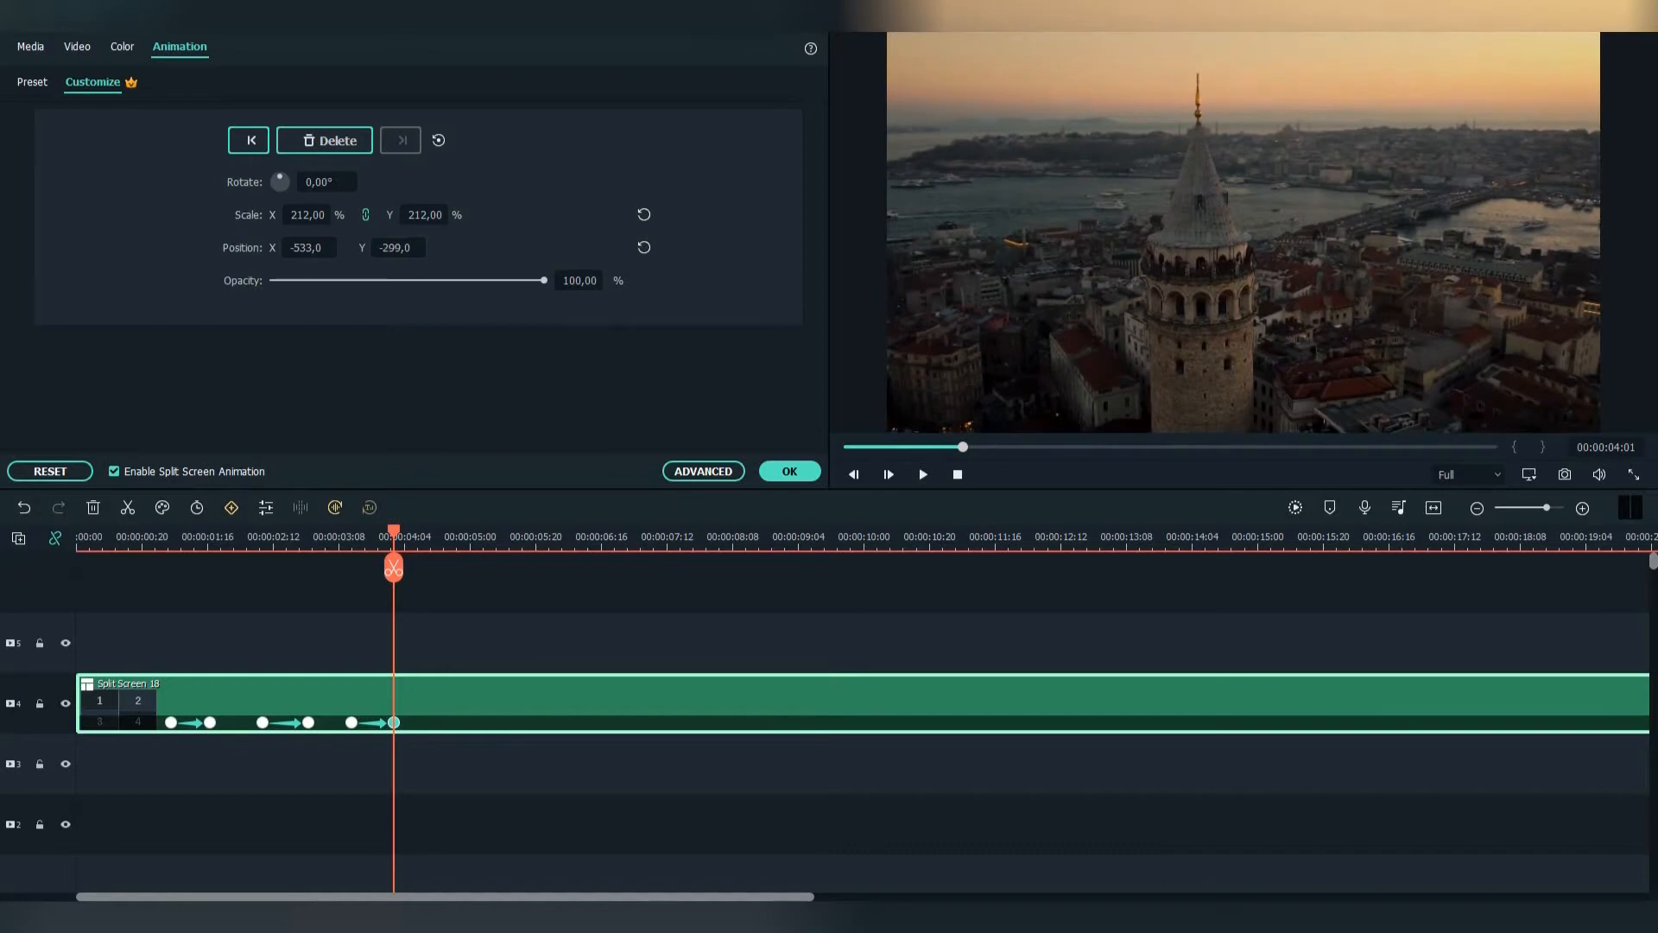
Add a hold keyframe for the stone tower close-up, reset scale and position at 00:00:05:20, and preview the return to the grid
{"action": "left_click_drag", "start_coordinate": [394, 567], "coordinate": [184, 567]}
{"action": "left_click", "coordinate": [325, 141]}
{"action": "left_click", "coordinate": [644, 215]}
{"action": "left_click", "coordinate": [643, 248]}
{"action": "key", "text": "space"}
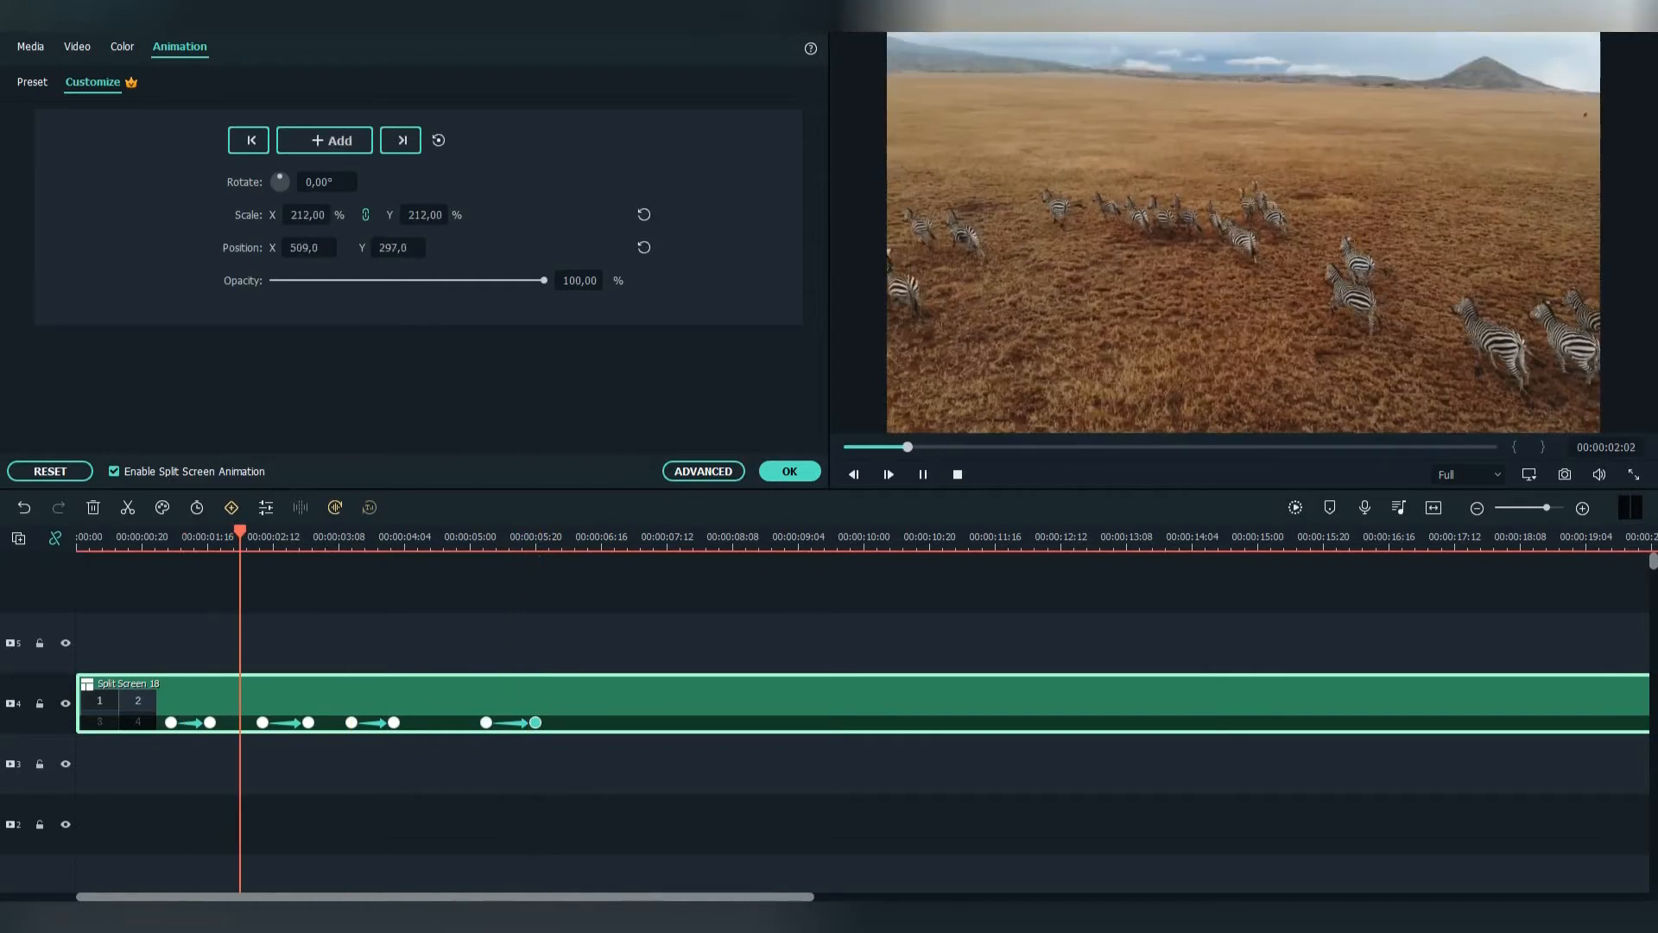
{"action": "key", "text": "space"}
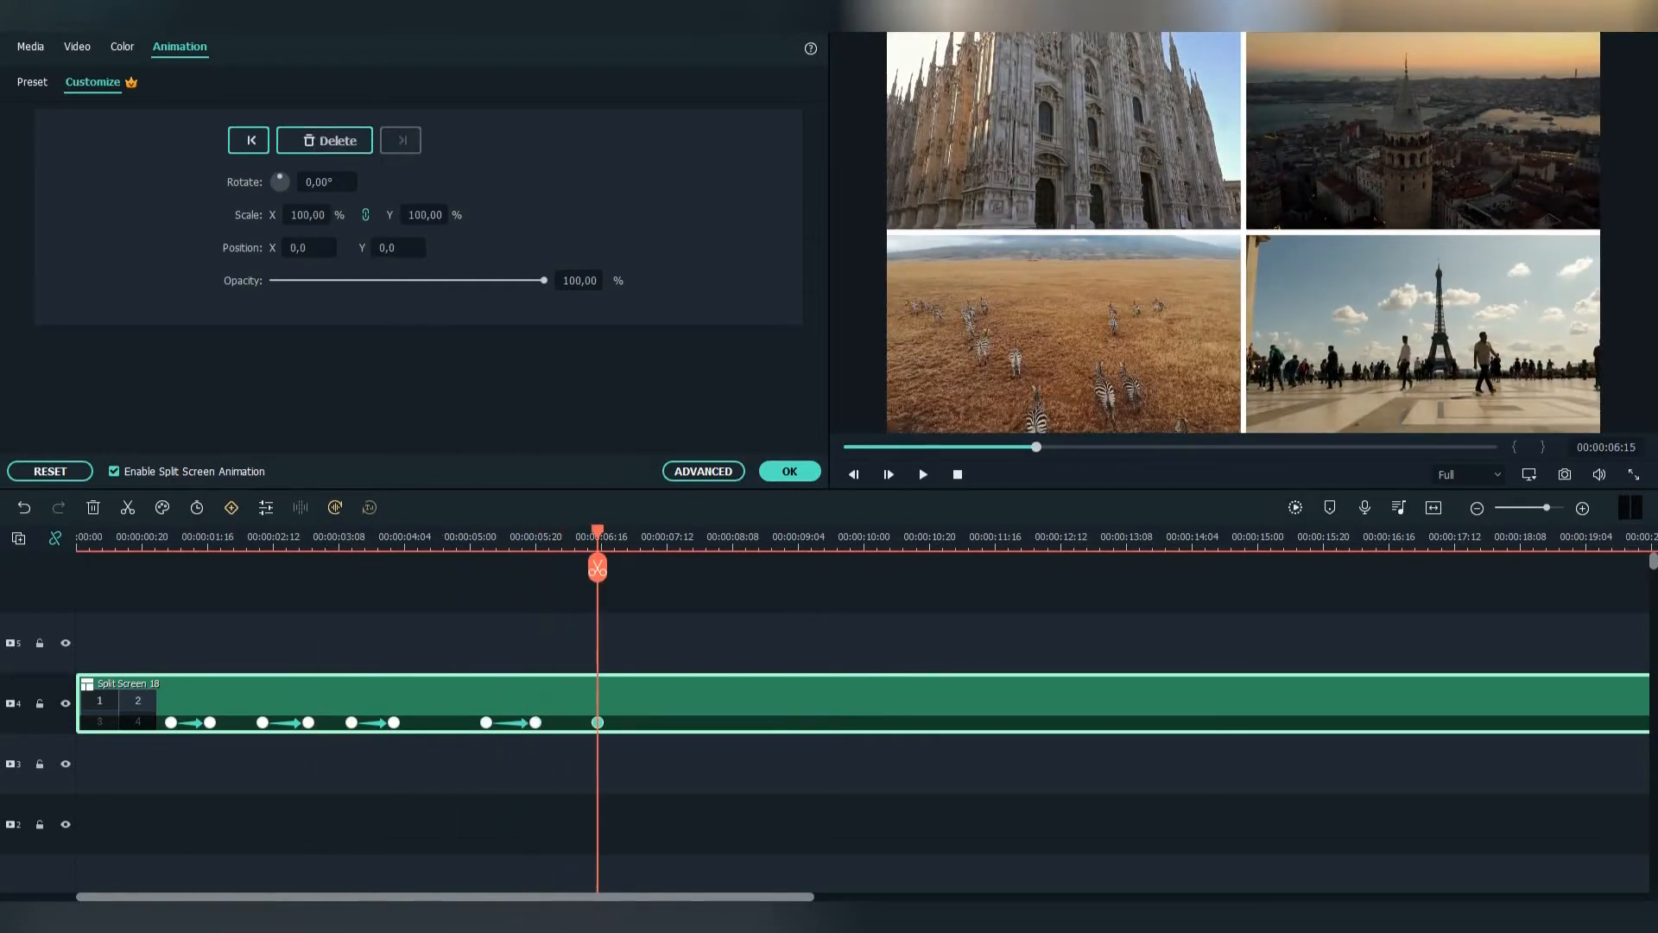
At 00:00:07:12, set scale 212% and position X -514, Y 279 to zoom into the Eiffel Tower cell, and play it back
{"action": "left_click_drag", "start_coordinate": [598, 531], "coordinate": [667, 531]}
{"action": "type", "text": "21"}
{"action": "key", "text": "Return"}
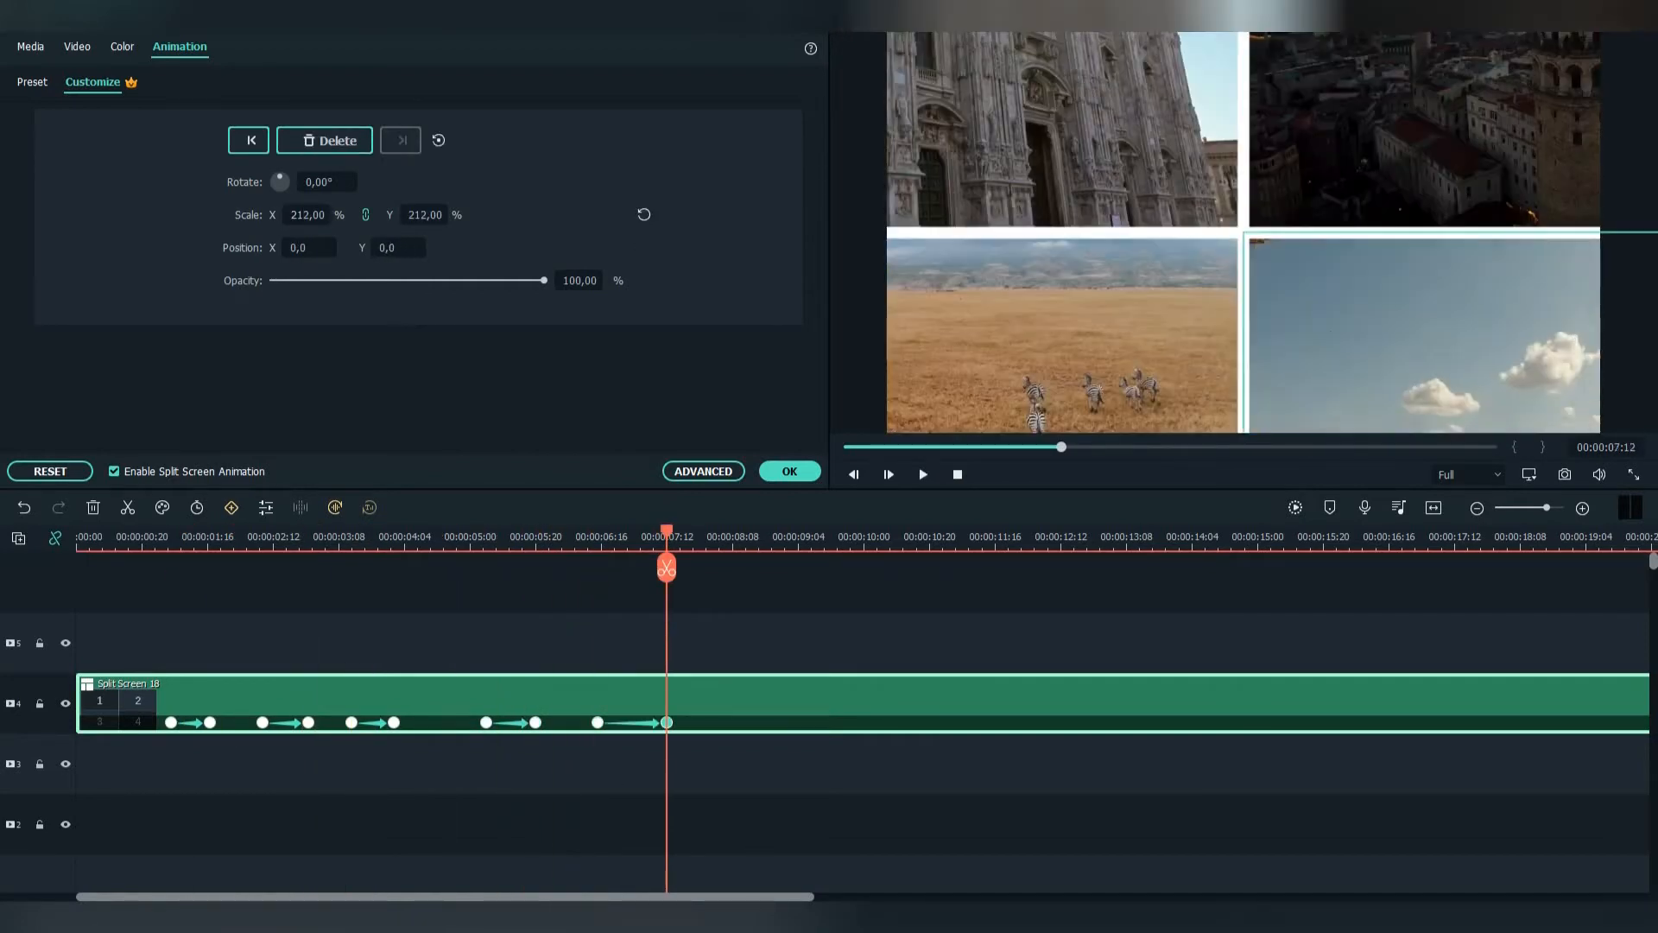
{"action": "left_click_drag", "start_coordinate": [398, 248], "coordinate": [638, 248]}
{"action": "left_click_drag", "start_coordinate": [308, 248], "coordinate": [29, 248]}
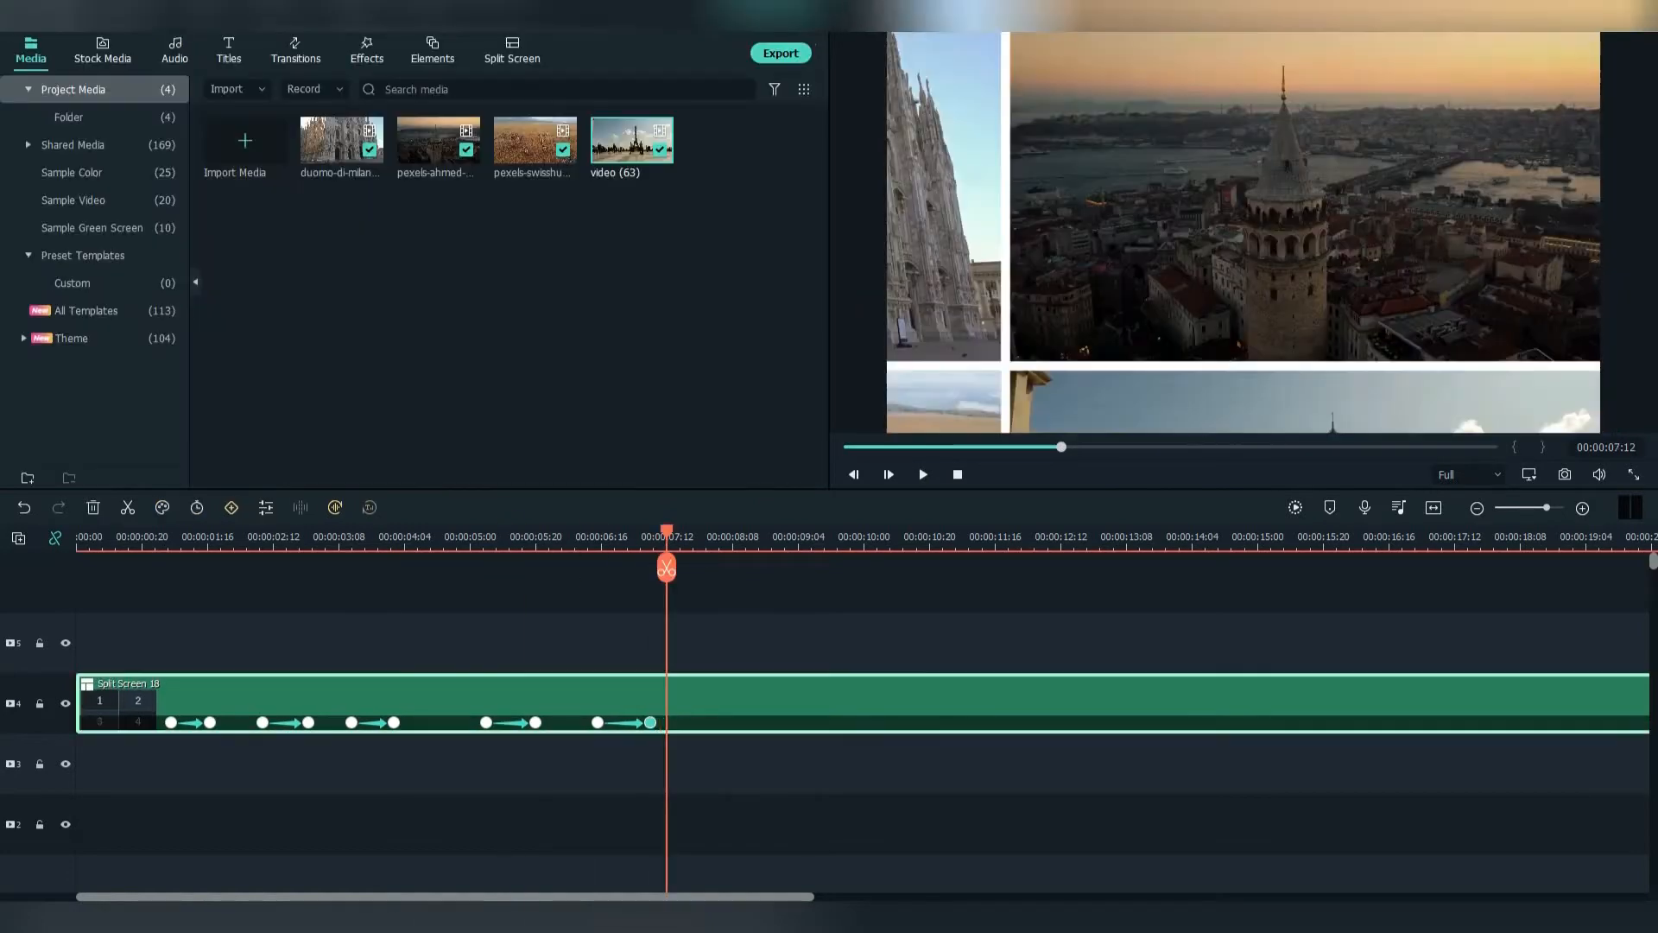
{"action": "key", "text": "space"}
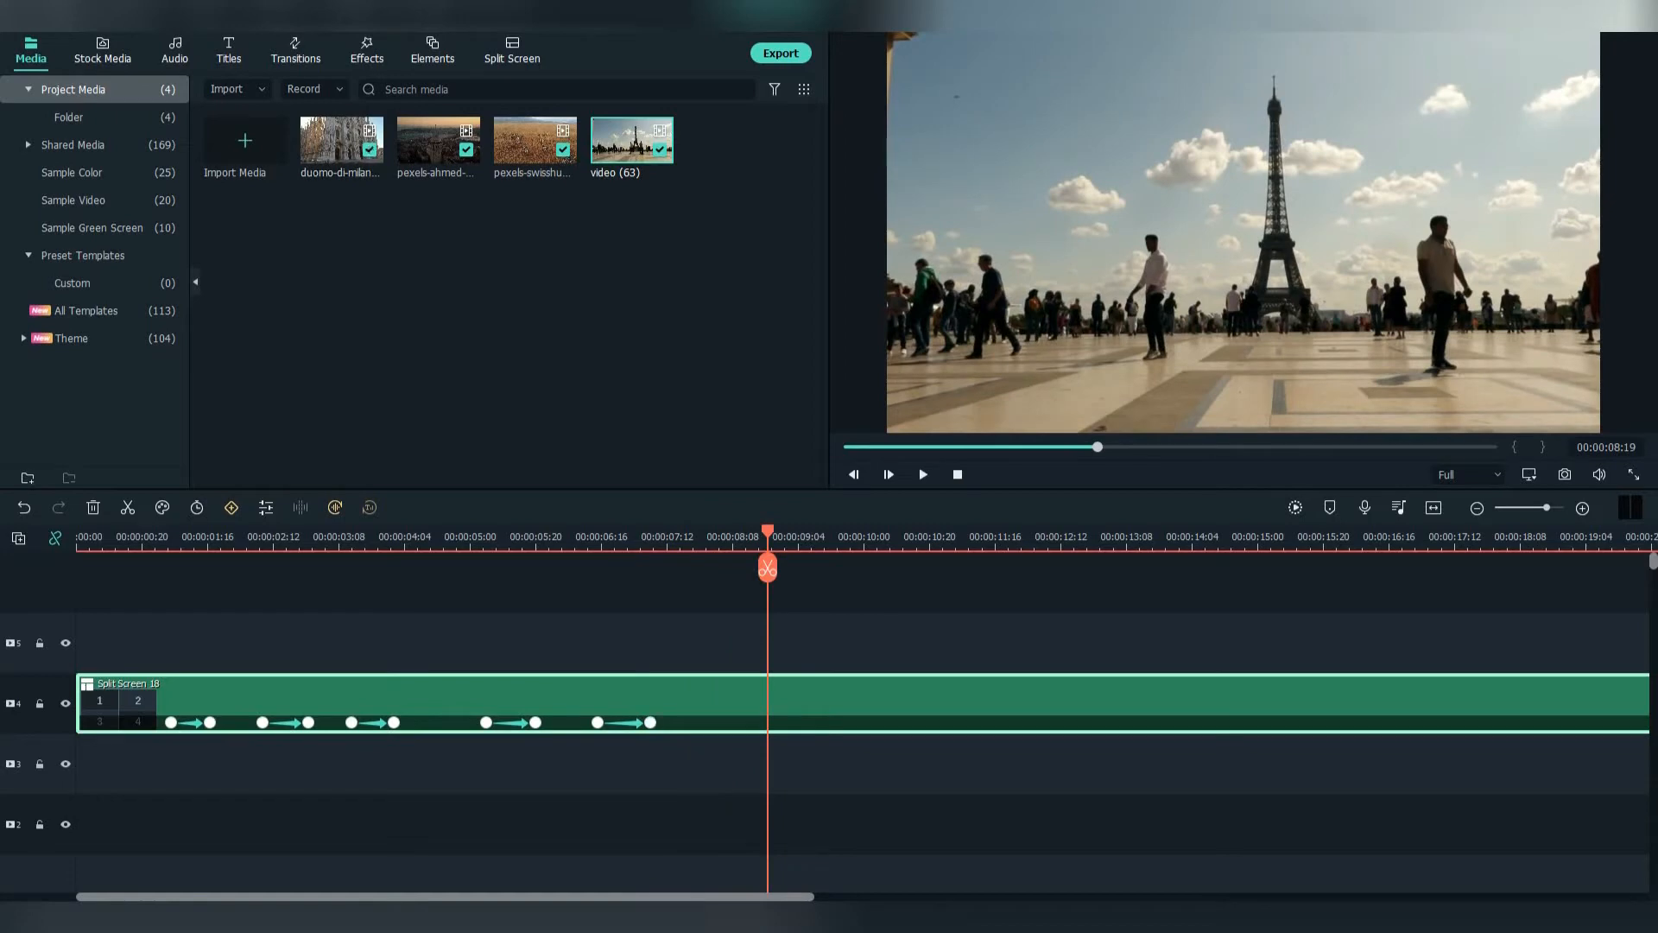
Keyframe the return from the Eiffel Tower close-up starting at 00:00:08:19 by resetting scale and position, and preview the animation
{"action": "key", "text": "alt+e"}
{"action": "left_click_drag", "start_coordinate": [768, 531], "coordinate": [645, 531]}
{"action": "left_click", "coordinate": [644, 215]}
{"action": "left_click", "coordinate": [644, 247]}
{"action": "key", "text": "space"}
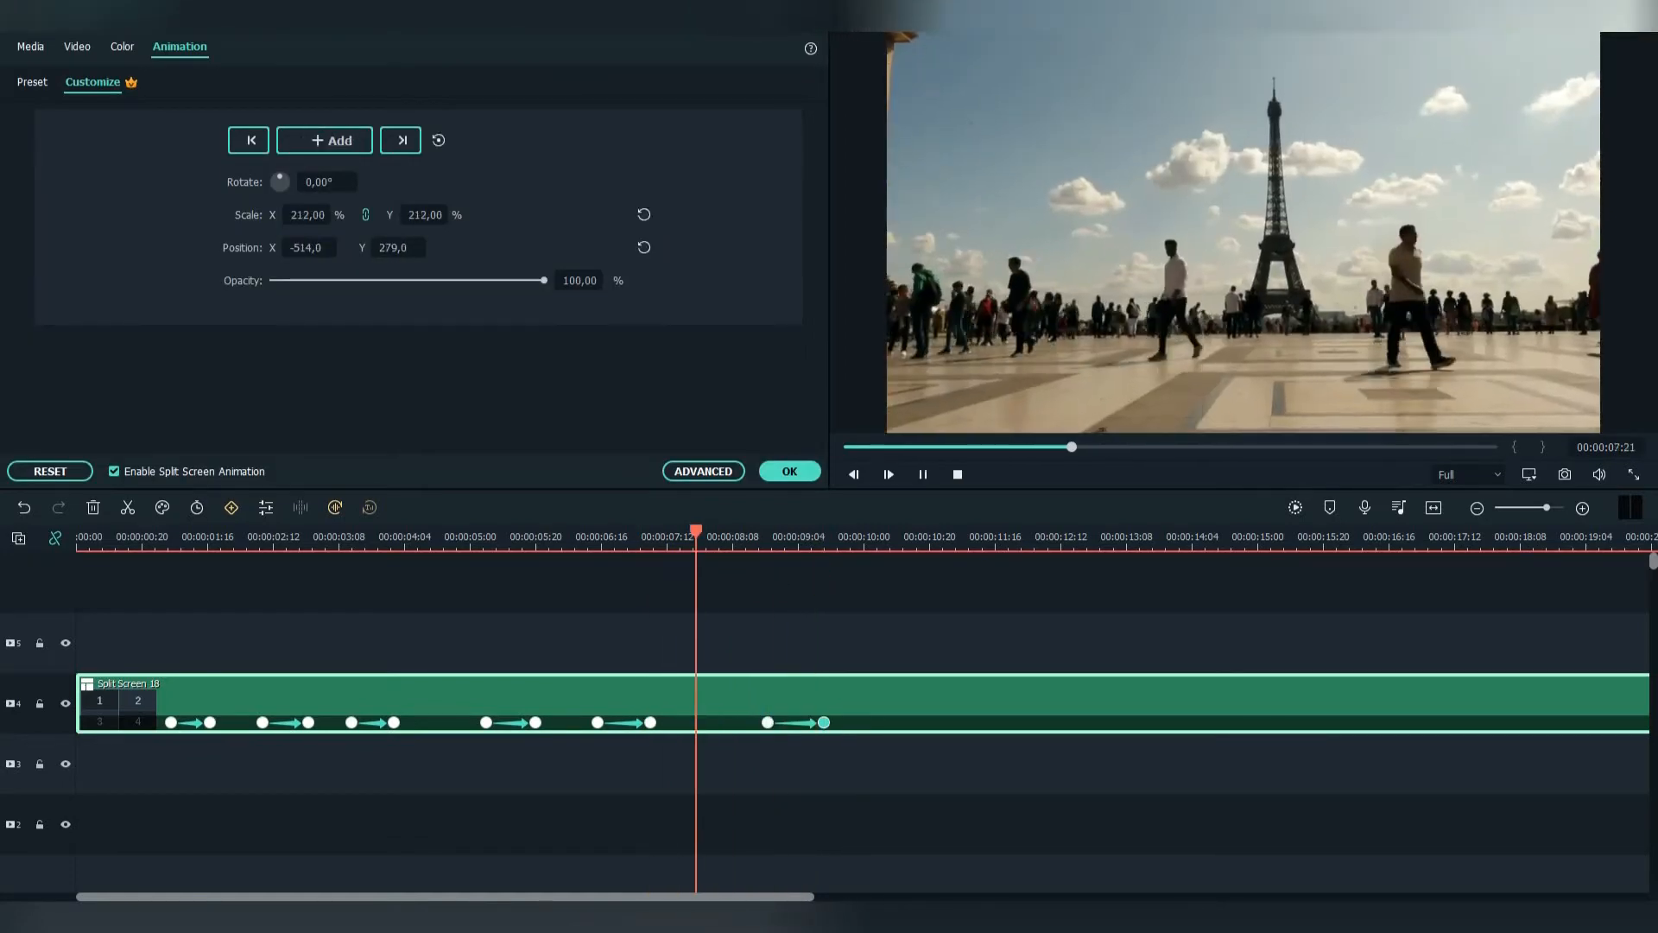
{"action": "key", "text": "space"}
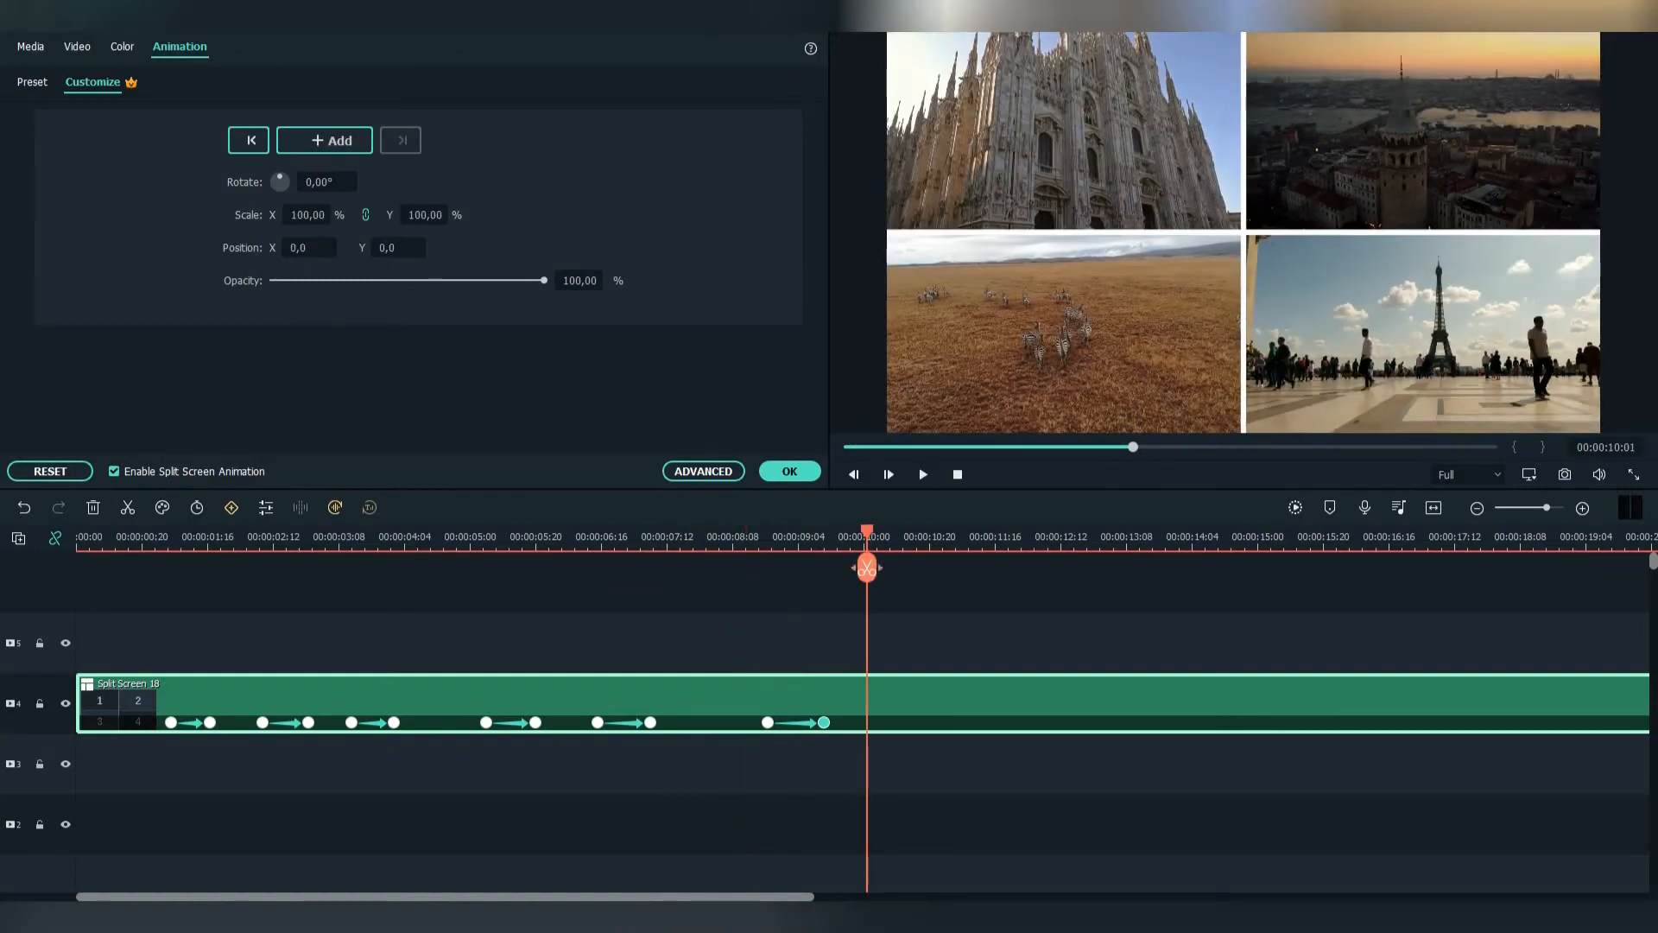
{"action": "left_click_drag", "start_coordinate": [831, 531], "coordinate": [177, 531]}
{"action": "key", "text": "space"}
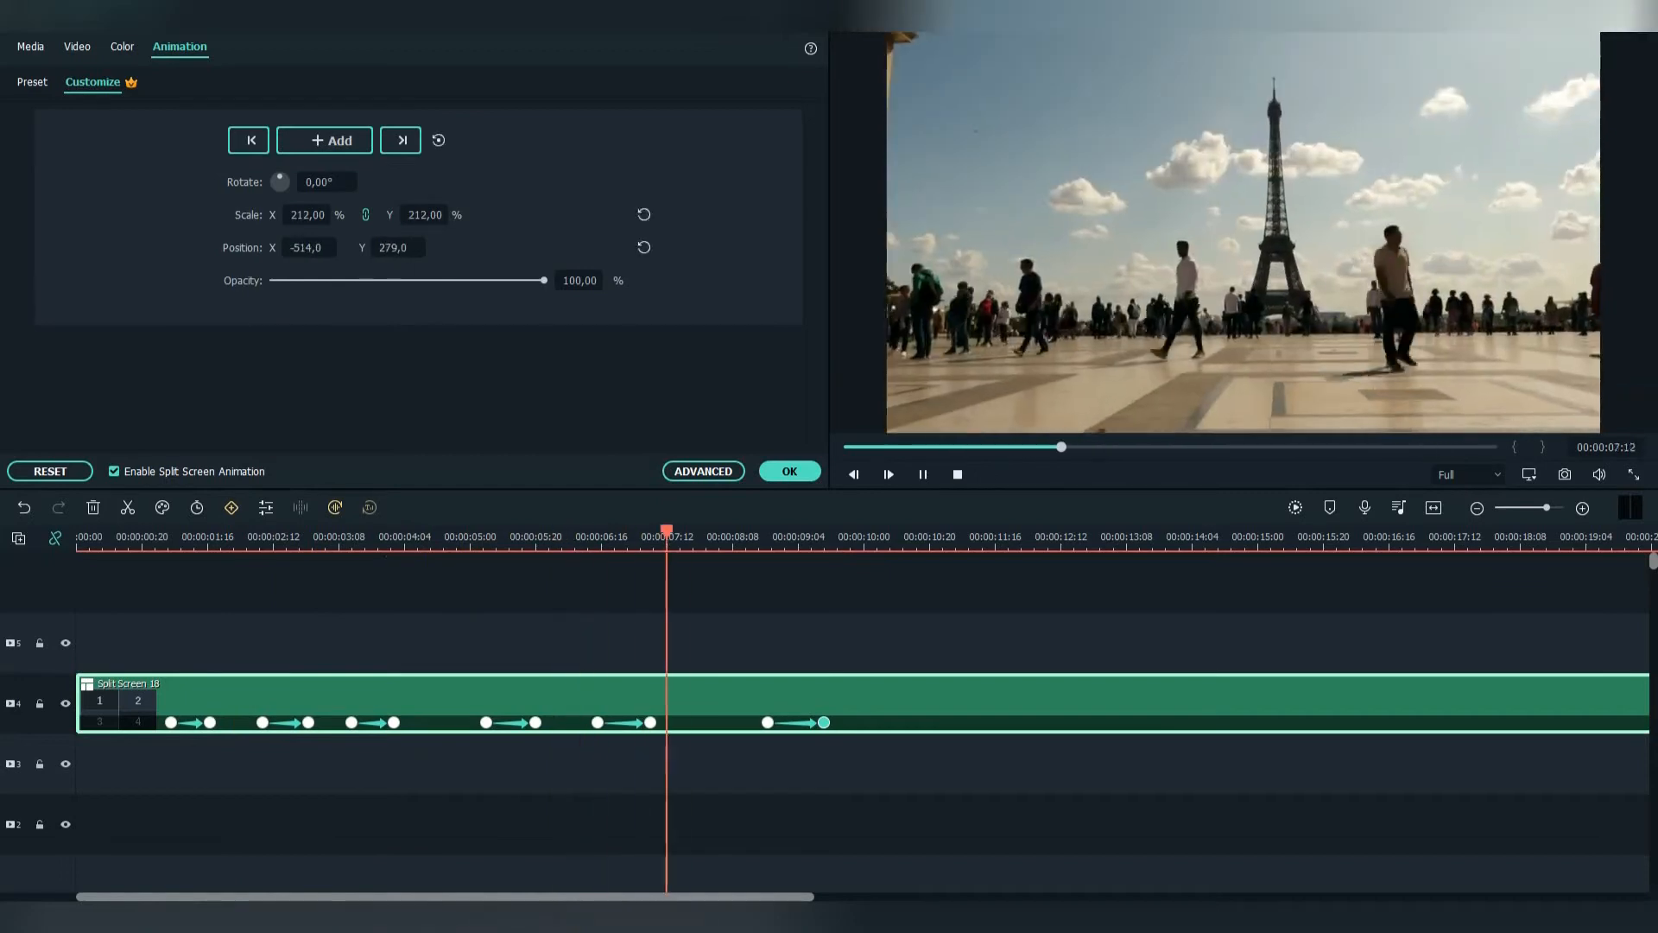
{"action": "key", "text": "space"}
{"action": "key", "text": "space"}
Add a keyframe at 00:00:10:15, and at 00:00:11:09 set scale 212% and position X 533, Y -295 to zoom into the cathedral cell
{"action": "left_click", "coordinate": [325, 140]}
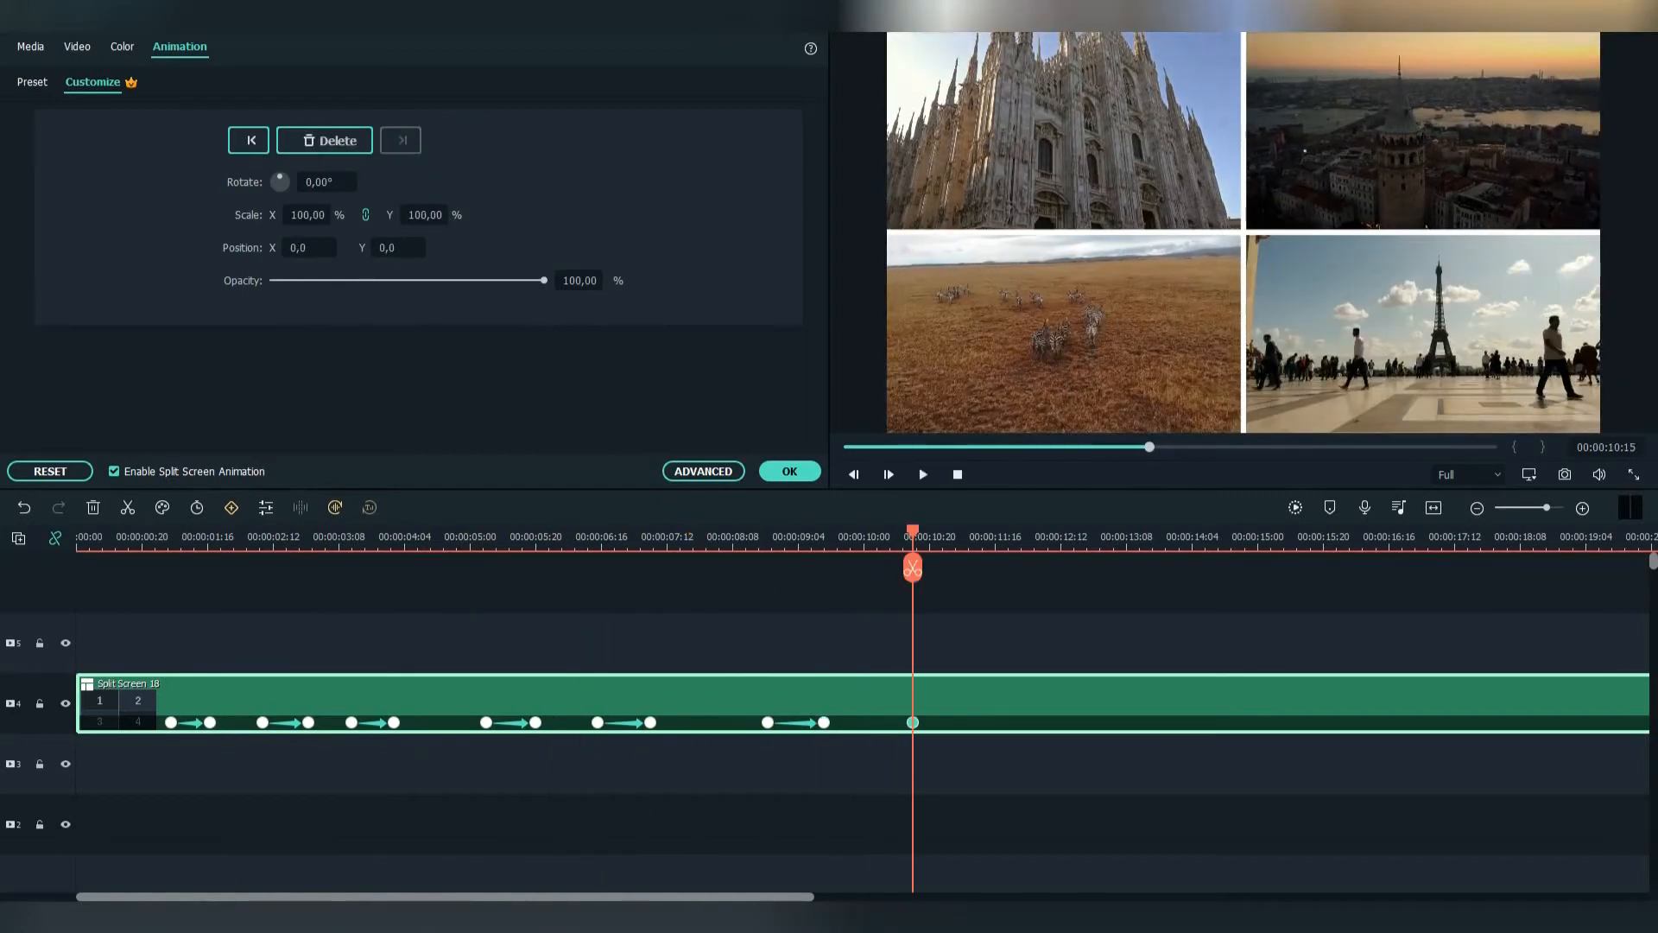
{"action": "left_click", "coordinate": [307, 214]}
{"action": "left_click", "coordinate": [398, 248]}
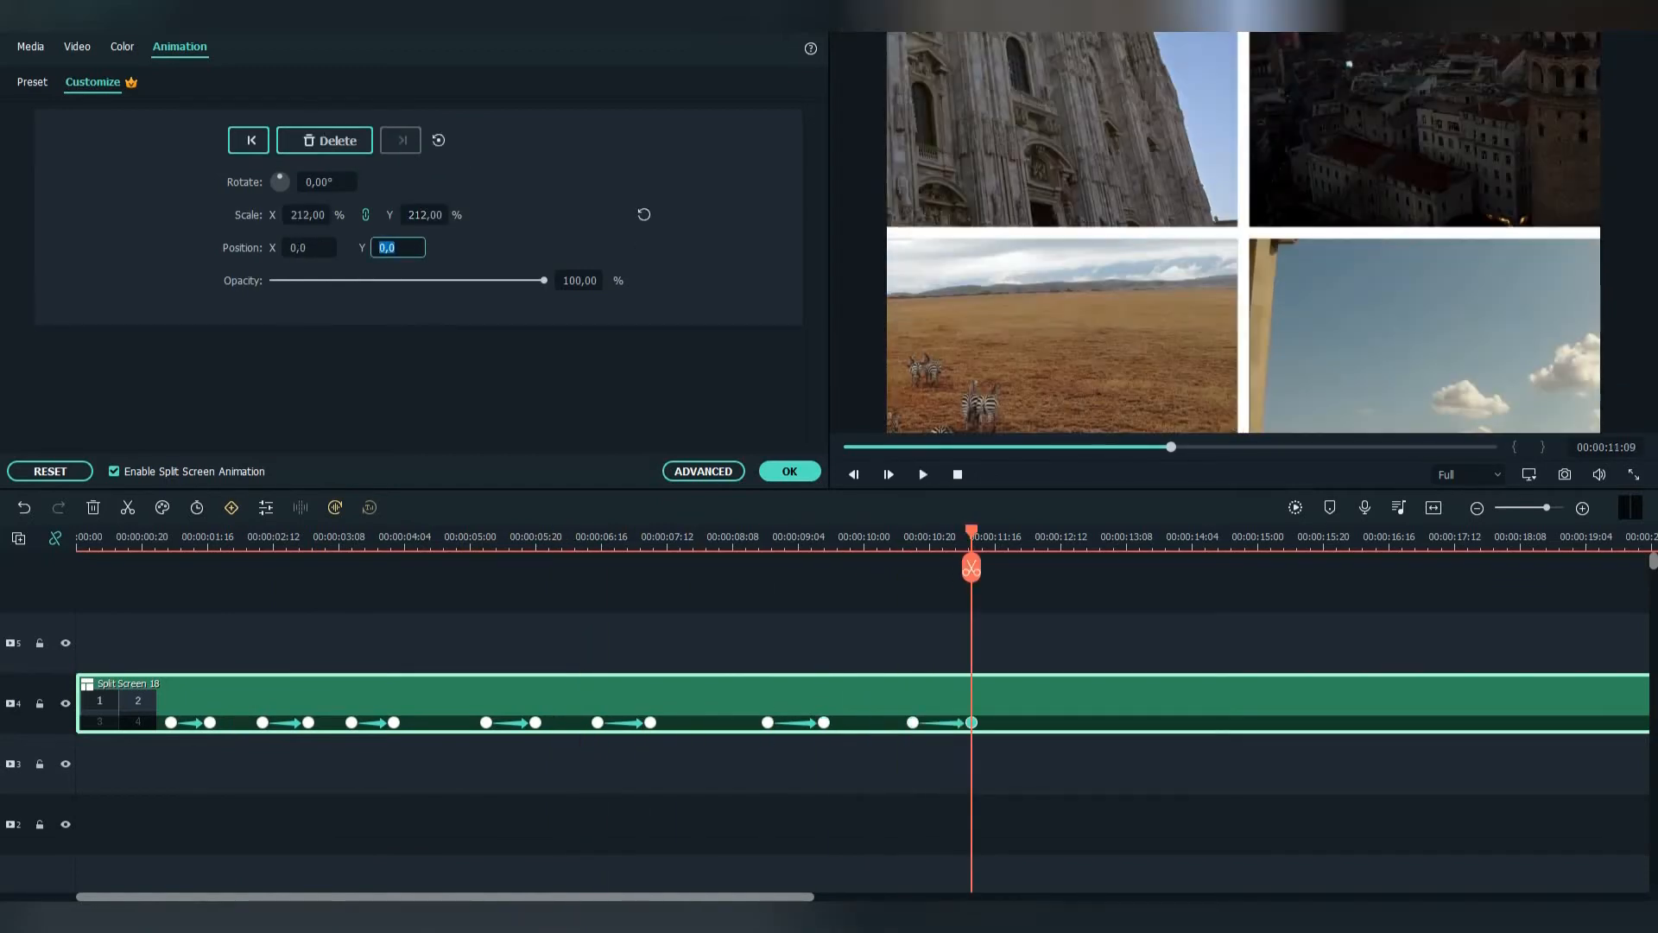
{"action": "left_click_drag", "start_coordinate": [309, 248], "coordinate": [769, 248]}
{"action": "left_click_drag", "start_coordinate": [397, 248], "coordinate": [141, 248]}
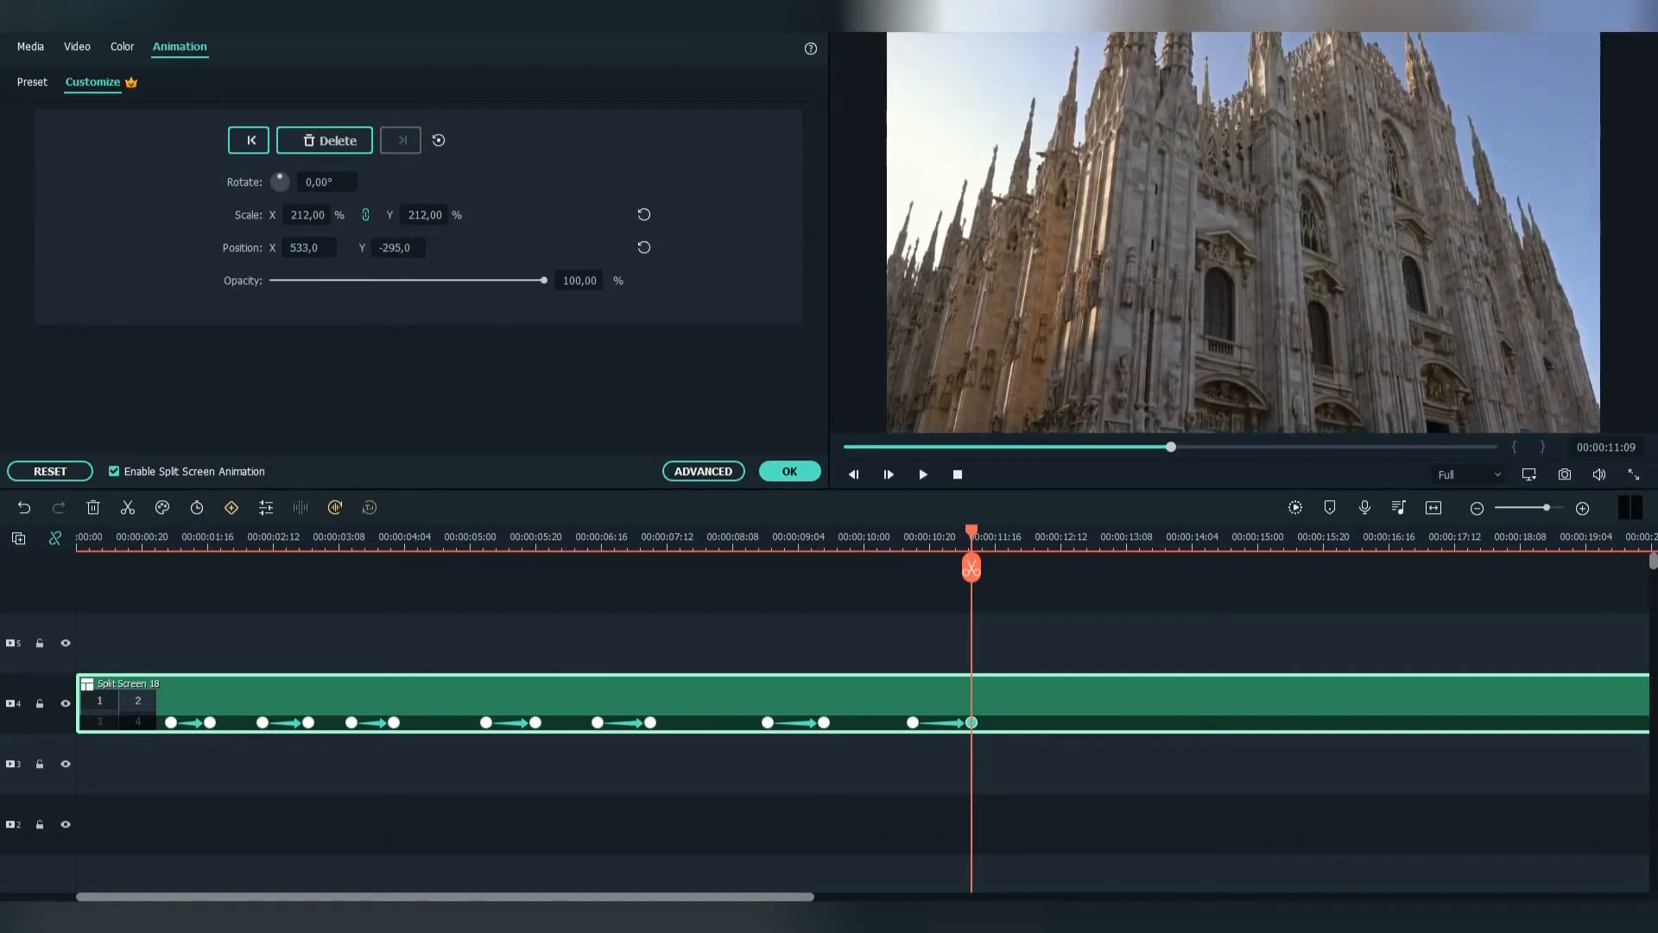
Reset scale and position at 00:00:14:05 to return from the cathedral to the full grid, and go back to review the animation
{"action": "left_click_drag", "start_coordinate": [972, 532], "coordinate": [1195, 532]}
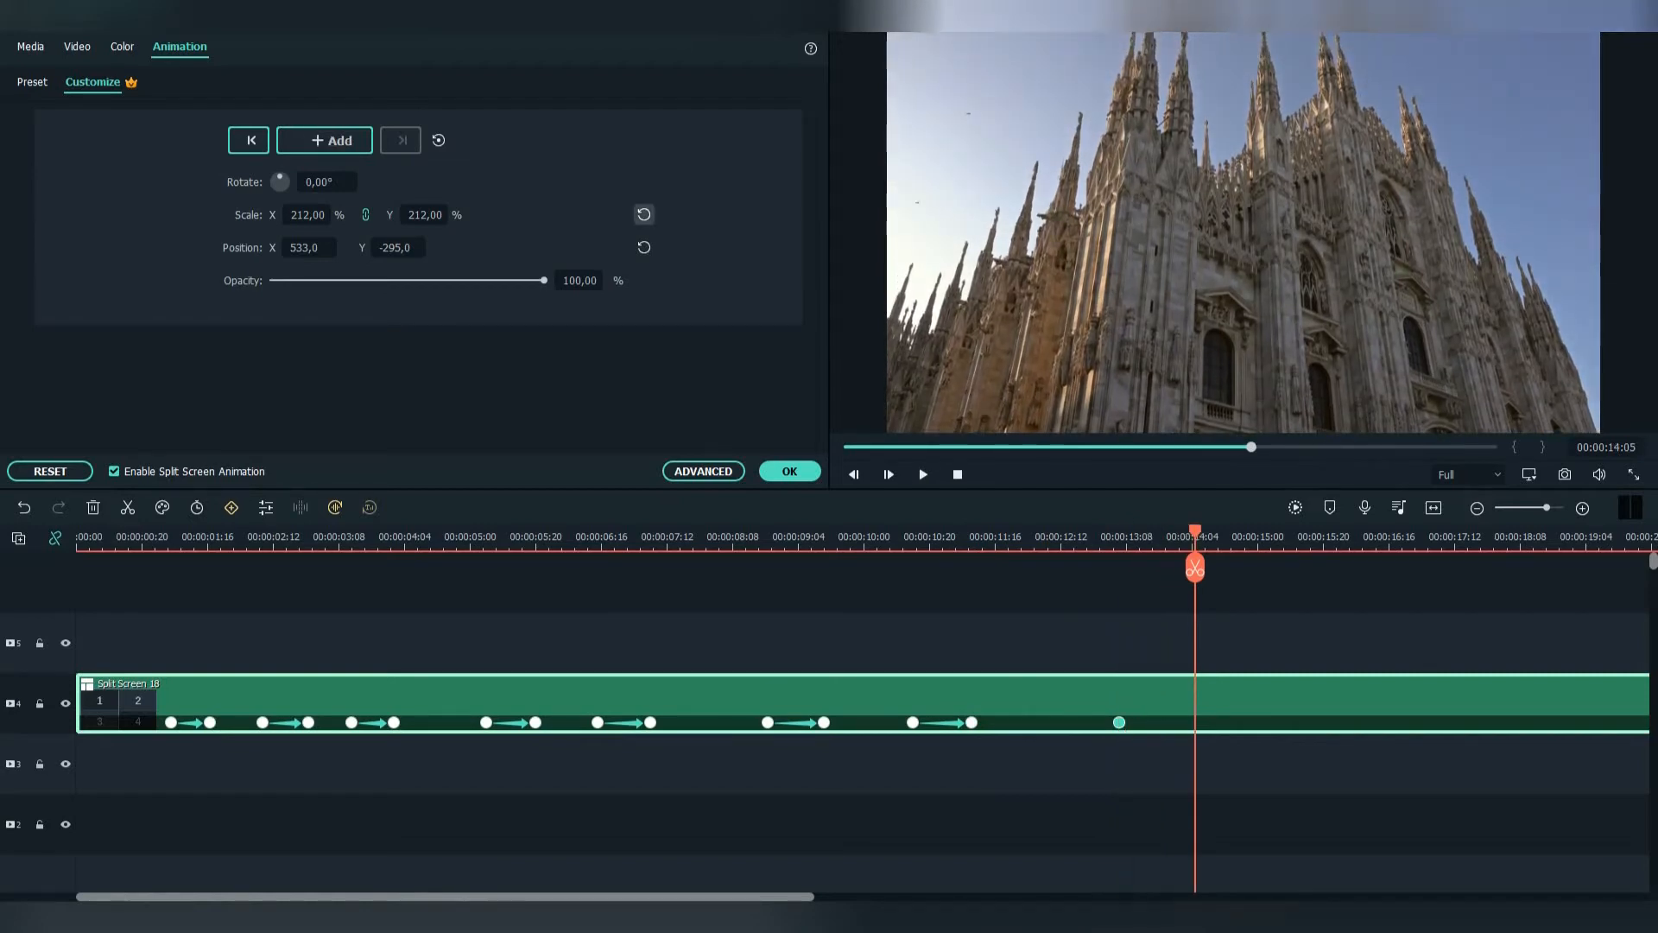
{"action": "left_click", "coordinate": [644, 214]}
{"action": "left_click", "coordinate": [644, 248]}
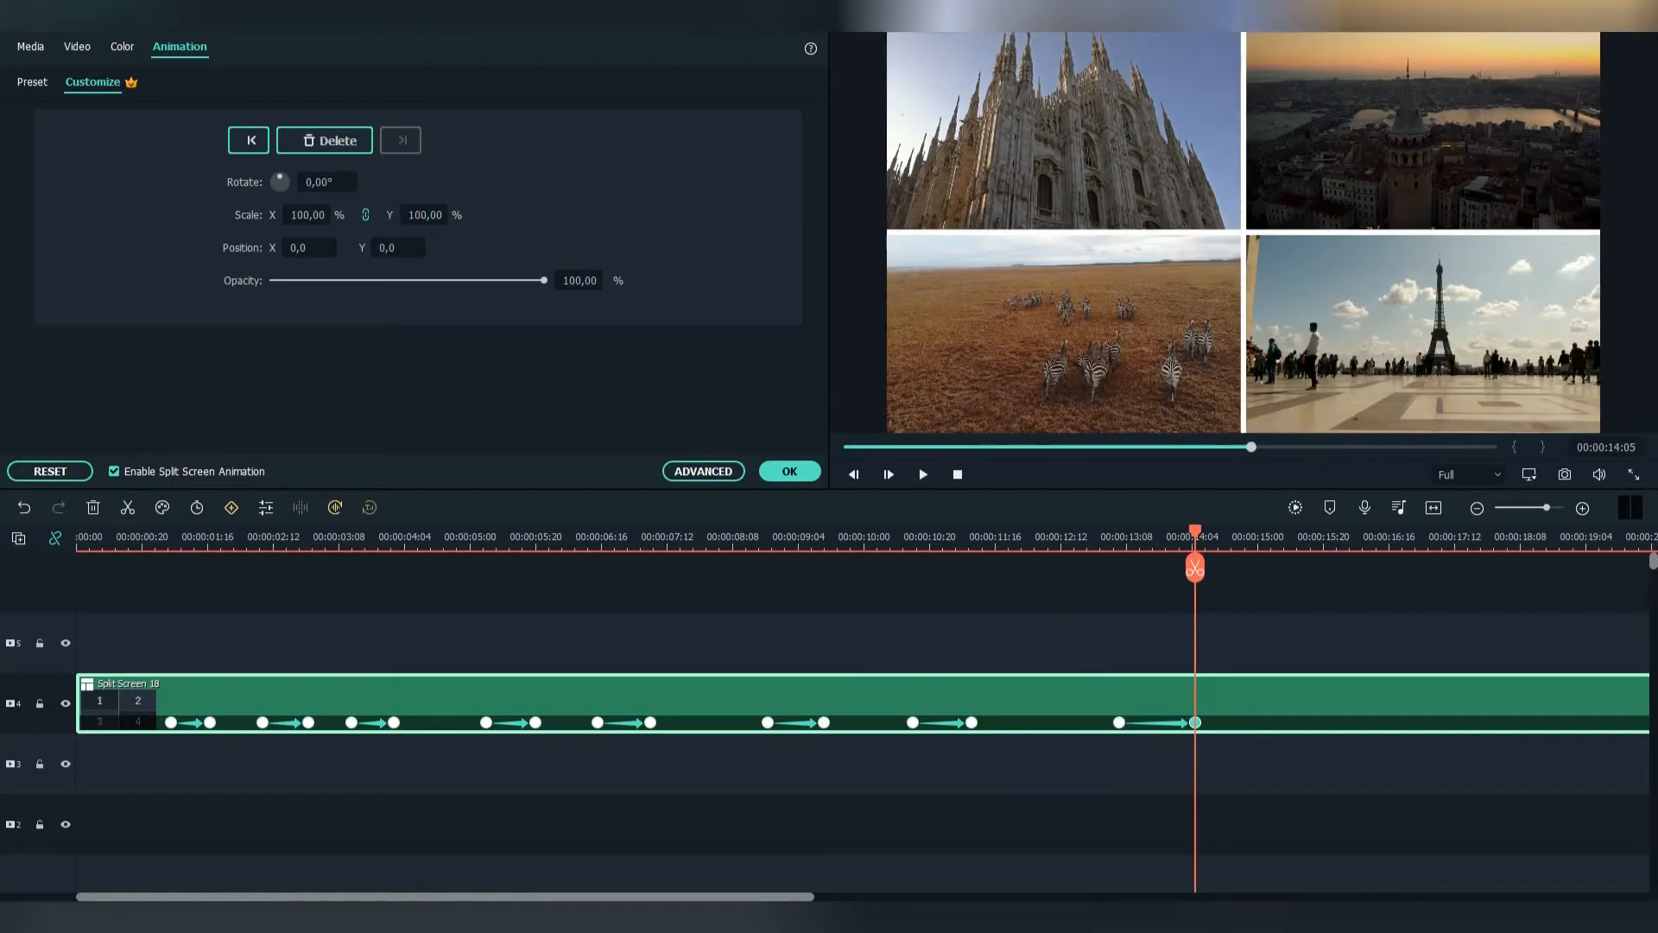
{"action": "left_click_drag", "start_coordinate": [1195, 532], "coordinate": [361, 532]}
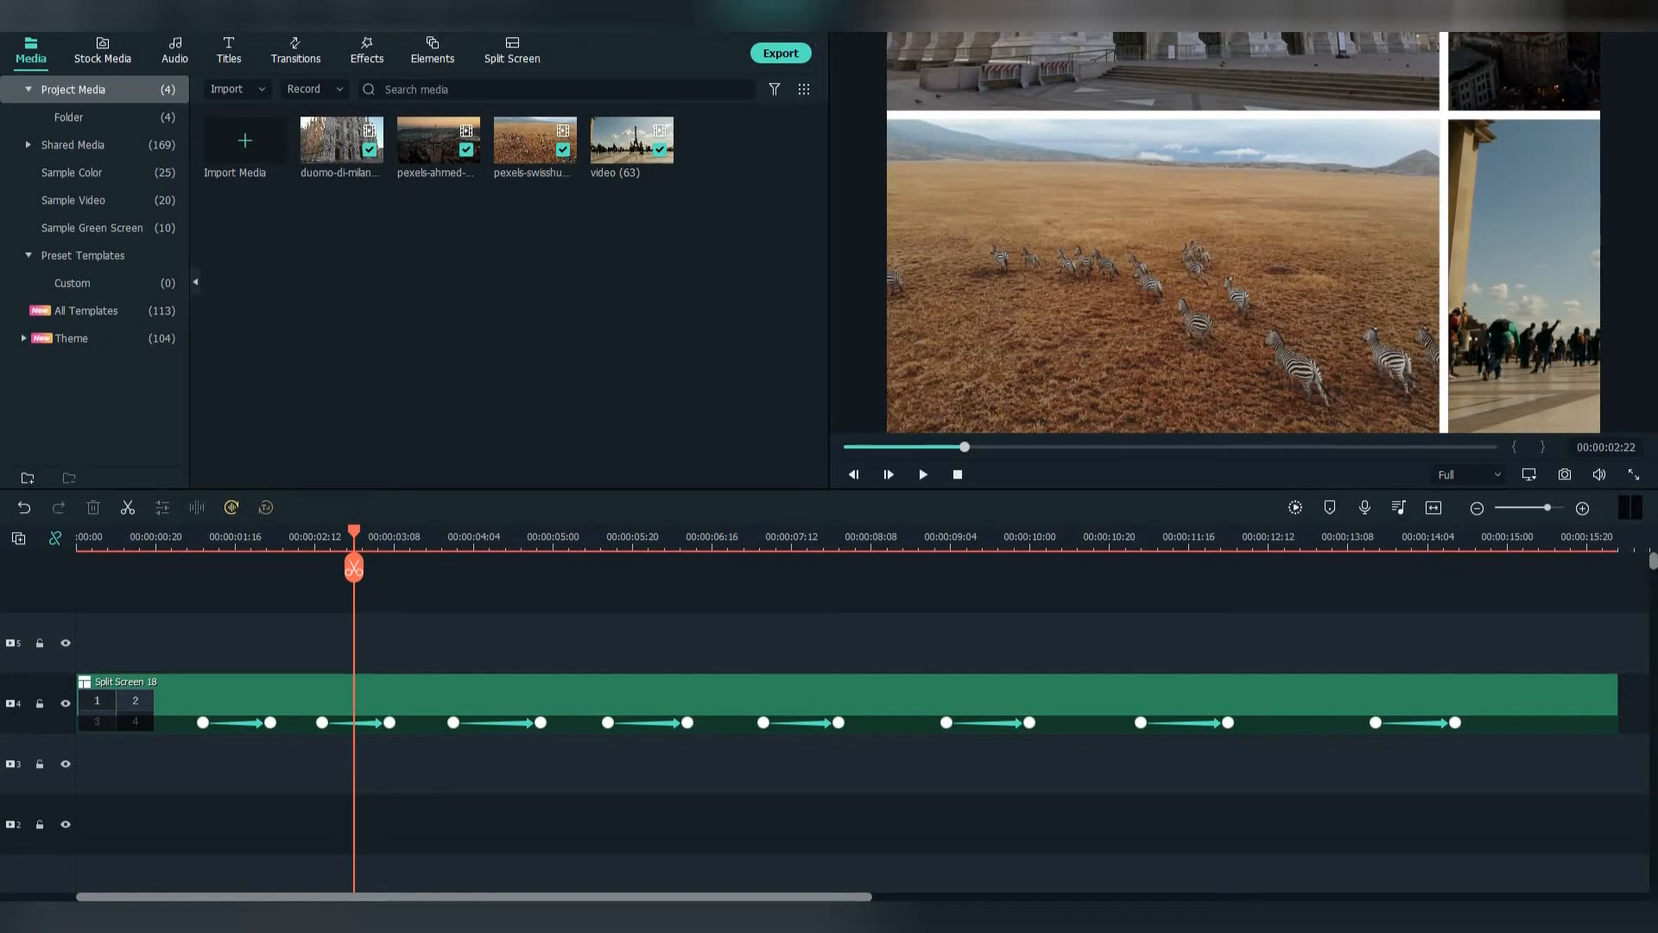
Add the Title_01 title on the track above the split screen over the zebra close-up, and shorten it to end where the zoom-out begins
{"action": "left_click", "coordinate": [229, 50]}
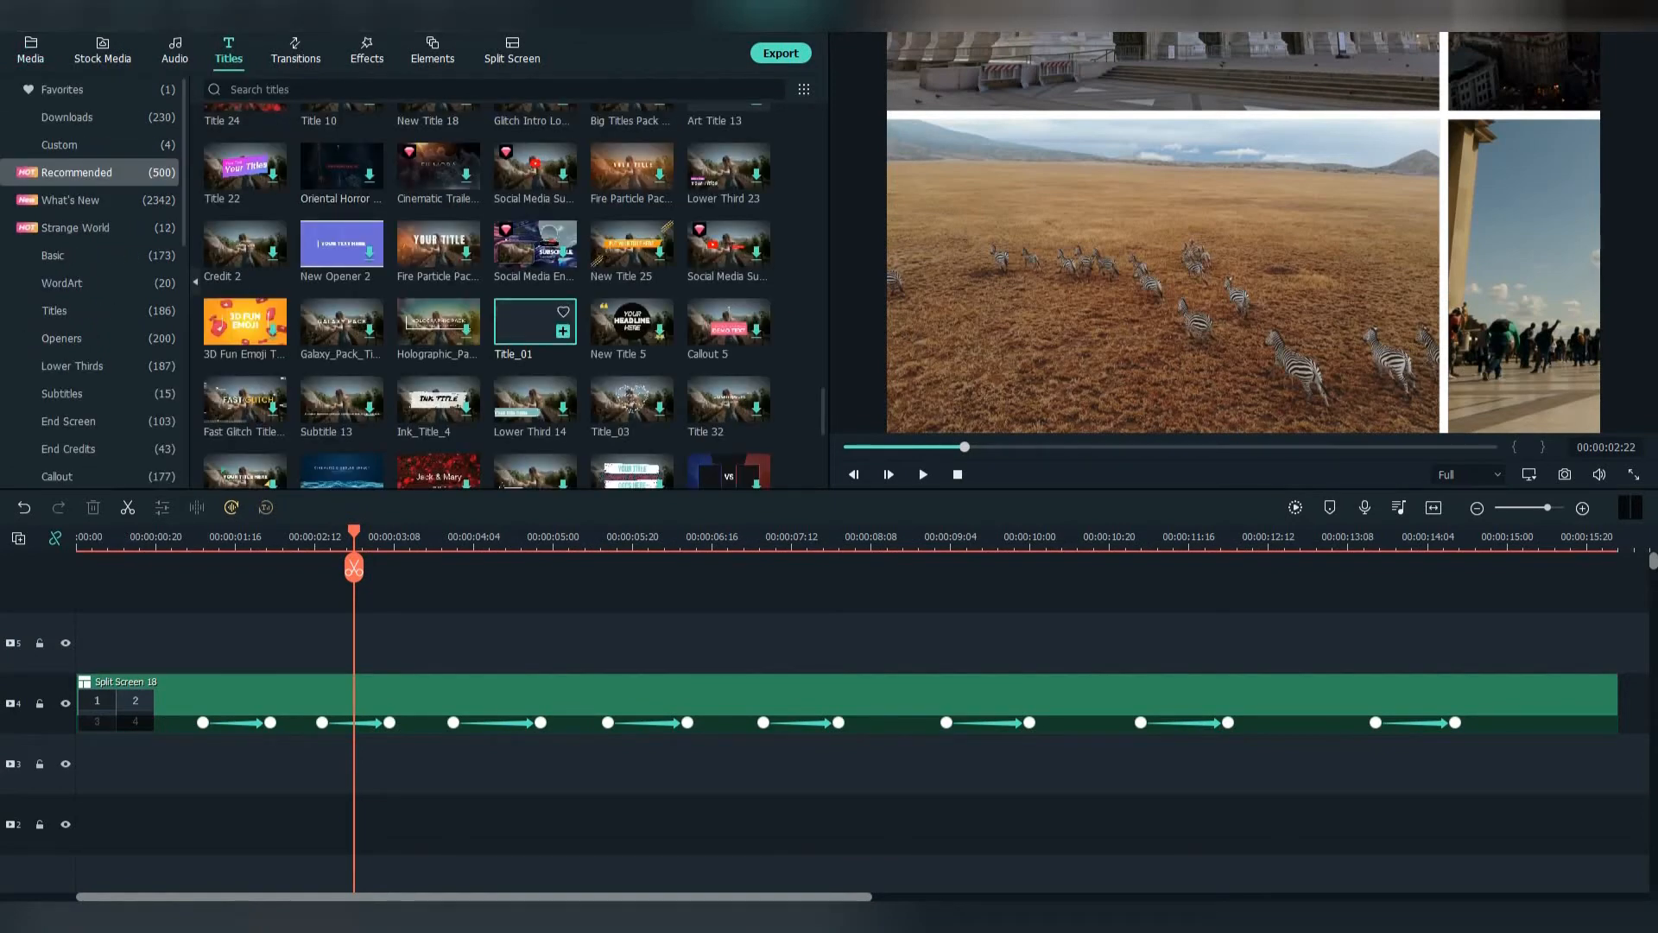
{"action": "left_click_drag", "start_coordinate": [536, 322], "coordinate": [307, 642]}
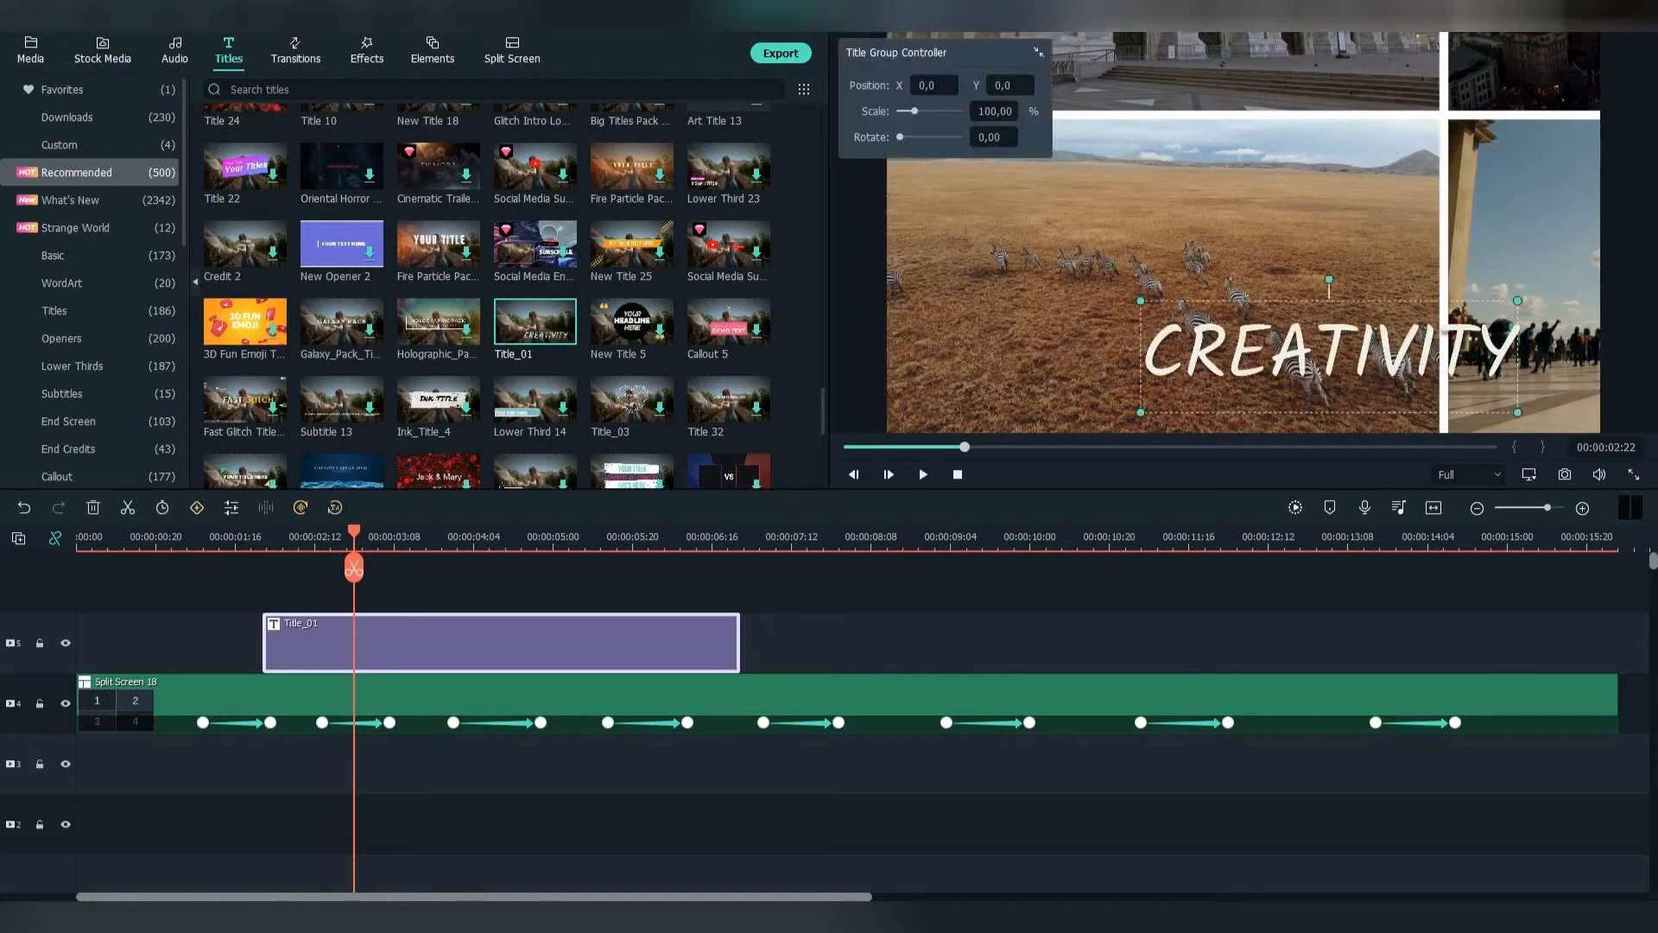
{"action": "left_click_drag", "start_coordinate": [739, 643], "coordinate": [322, 643]}
{"action": "left_click", "coordinate": [320, 643]}
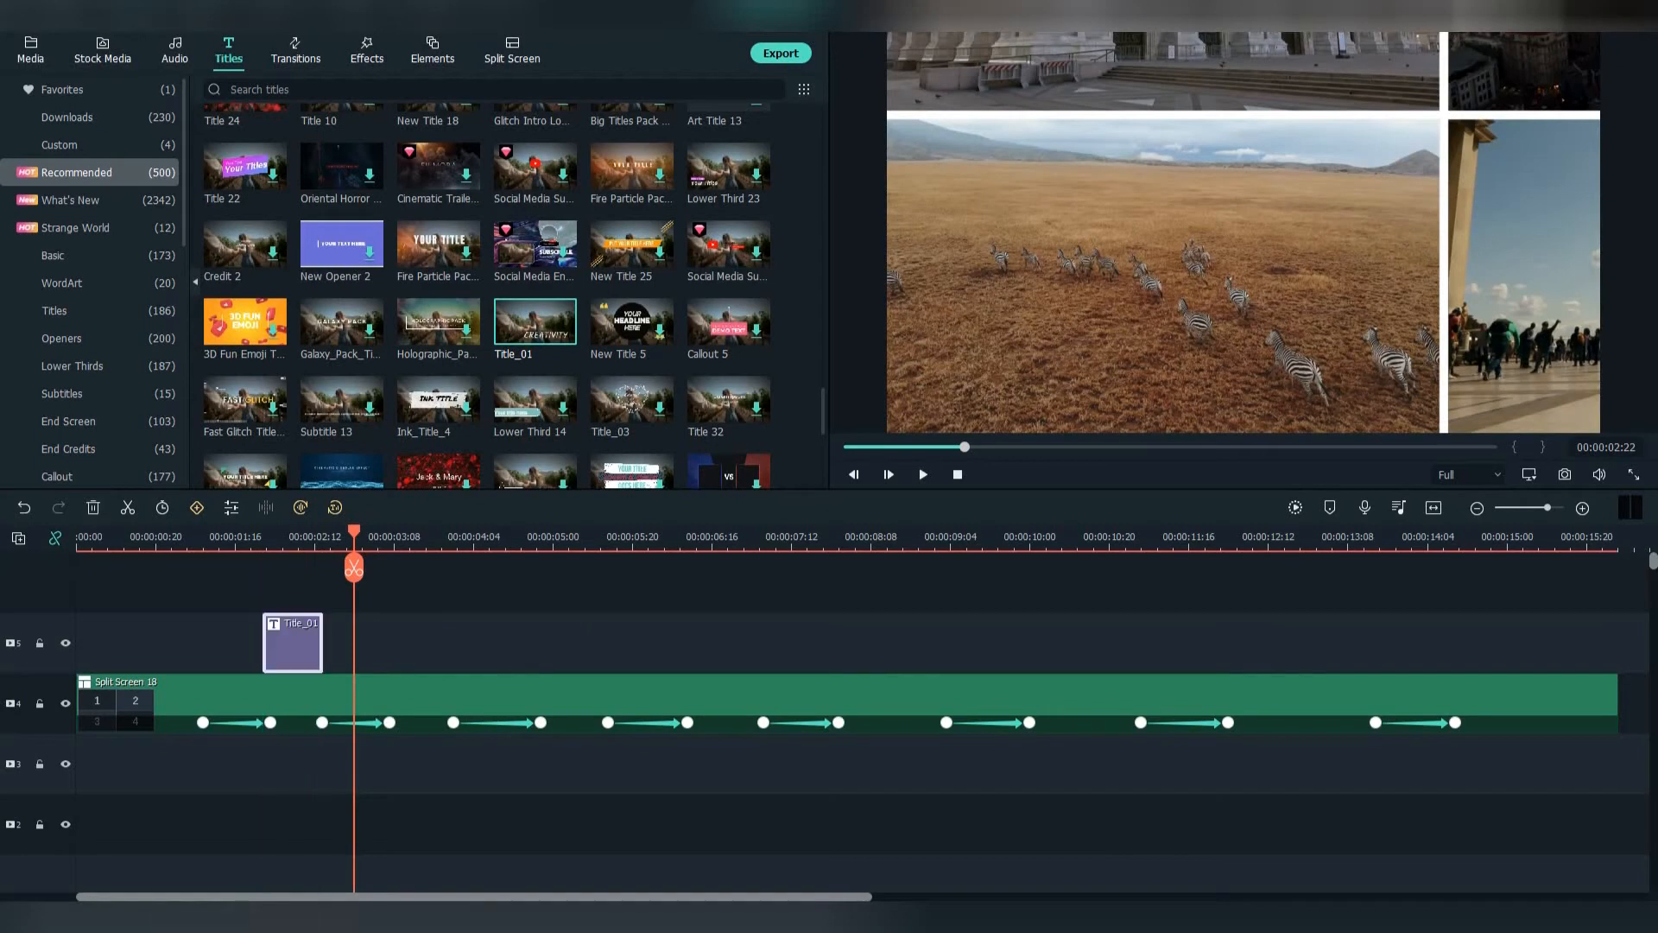
Replace the text of the title over the zebra close-up with CONGO
{"action": "left_click_drag", "start_coordinate": [354, 533], "coordinate": [175, 533]}
{"action": "double_click", "coordinate": [302, 638]}
{"action": "double_click", "coordinate": [345, 175]}
{"action": "type", "text": "congo"}
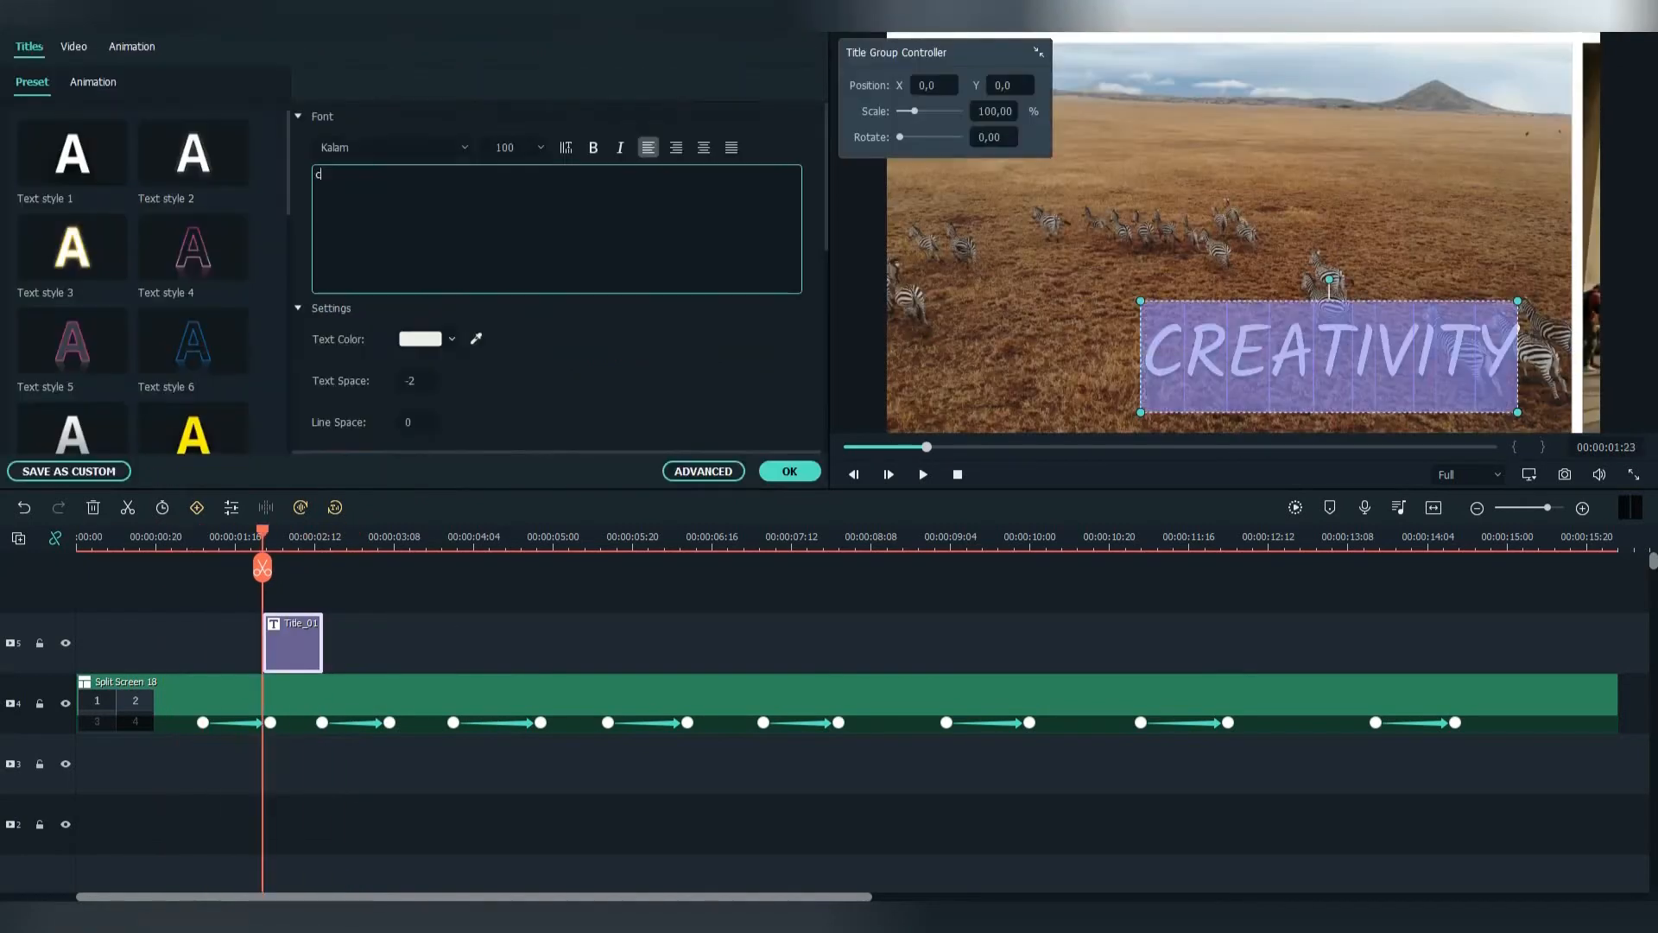
{"action": "key", "text": "BackSpace"}
{"action": "key", "text": "BackSpace"}
{"action": "key", "text": "BackSpace"}
{"action": "key", "text": "BackSpace"}
{"action": "key", "text": "BackSpace"}
{"action": "type", "text": "CONGO"}
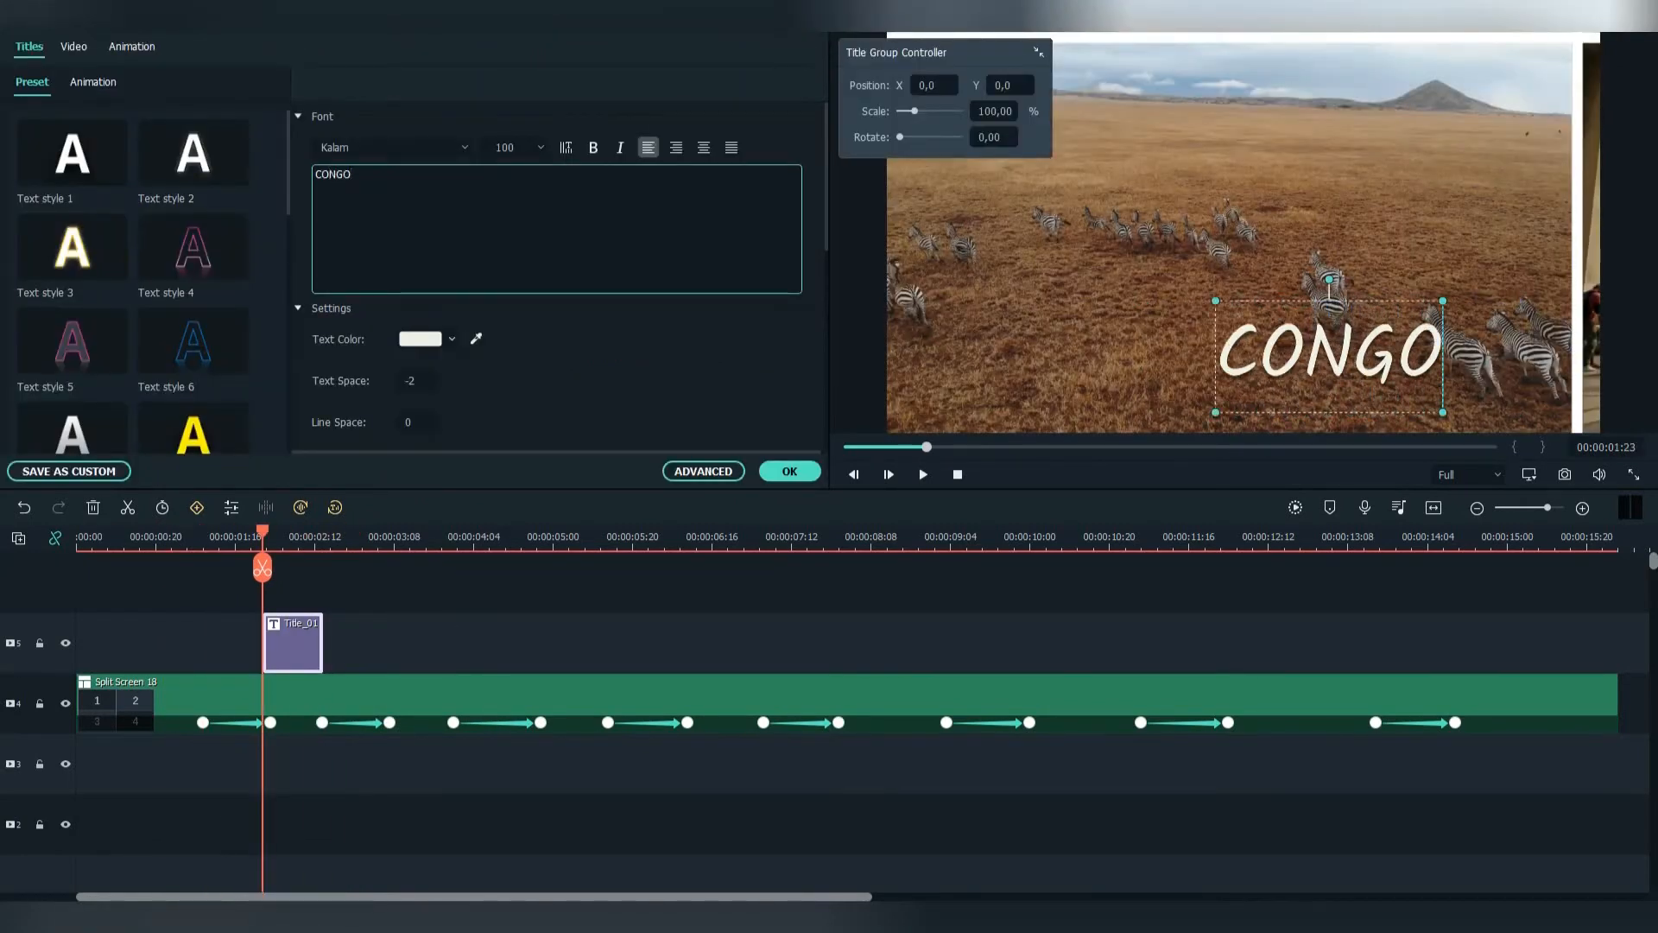
Play back the zoom into the zebra cell to check the CONGO title
{"action": "left_click", "coordinate": [166, 536]}
{"action": "key", "text": "space"}
{"action": "key", "text": "space"}
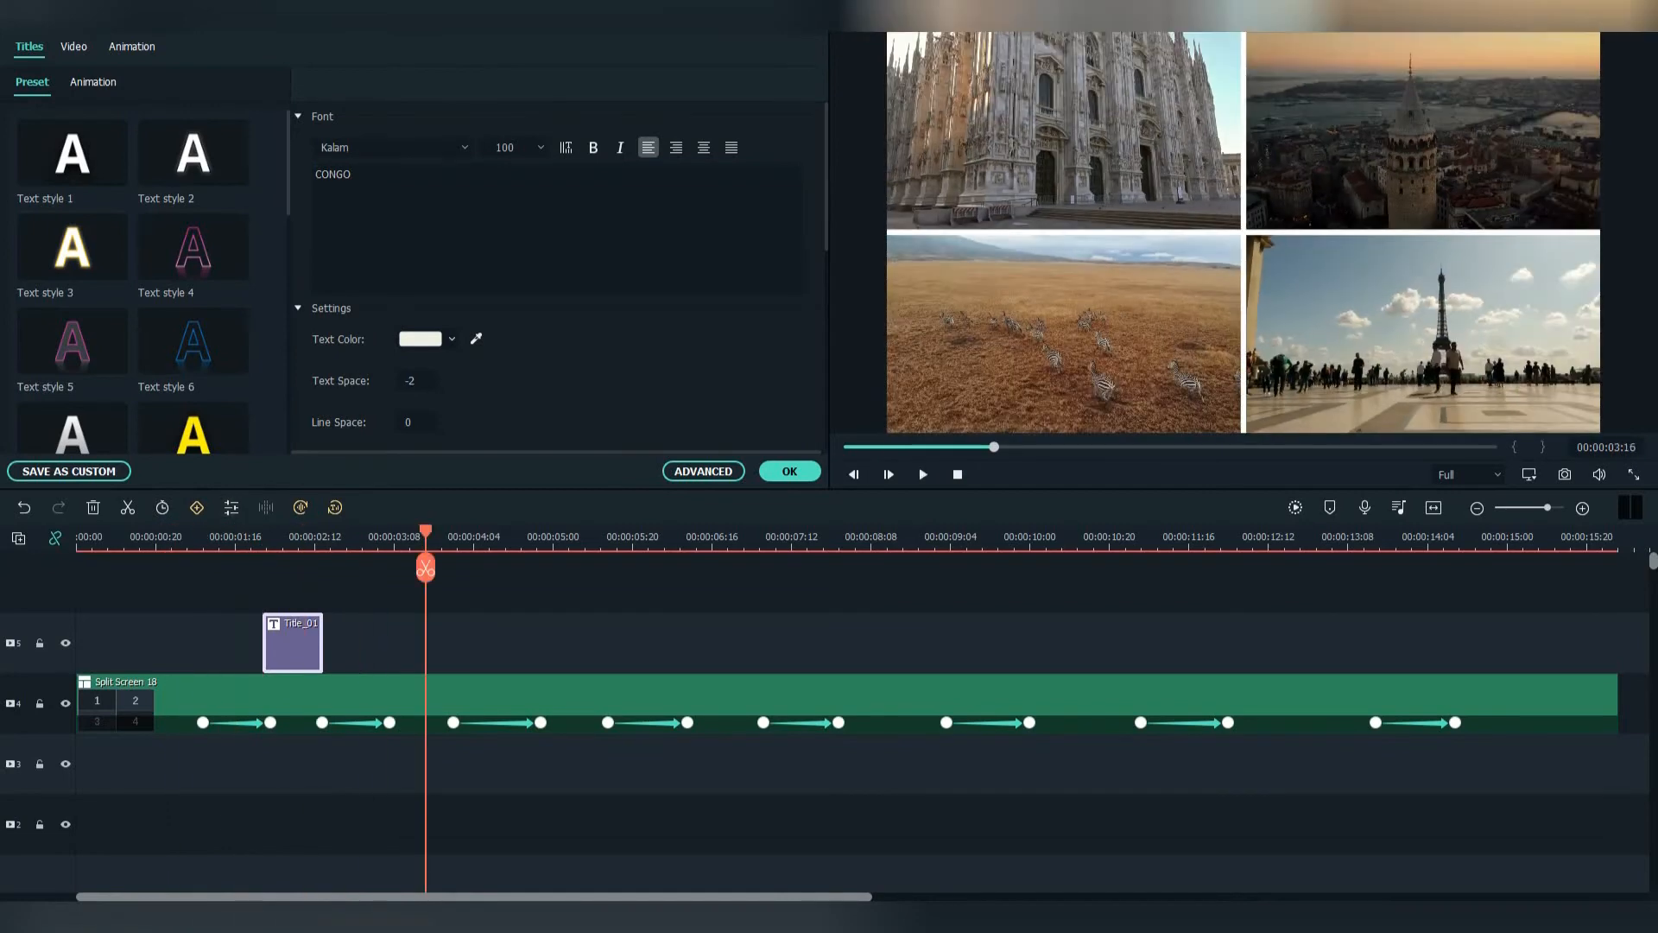
{"action": "key", "text": "space"}
{"action": "key", "text": "space"}
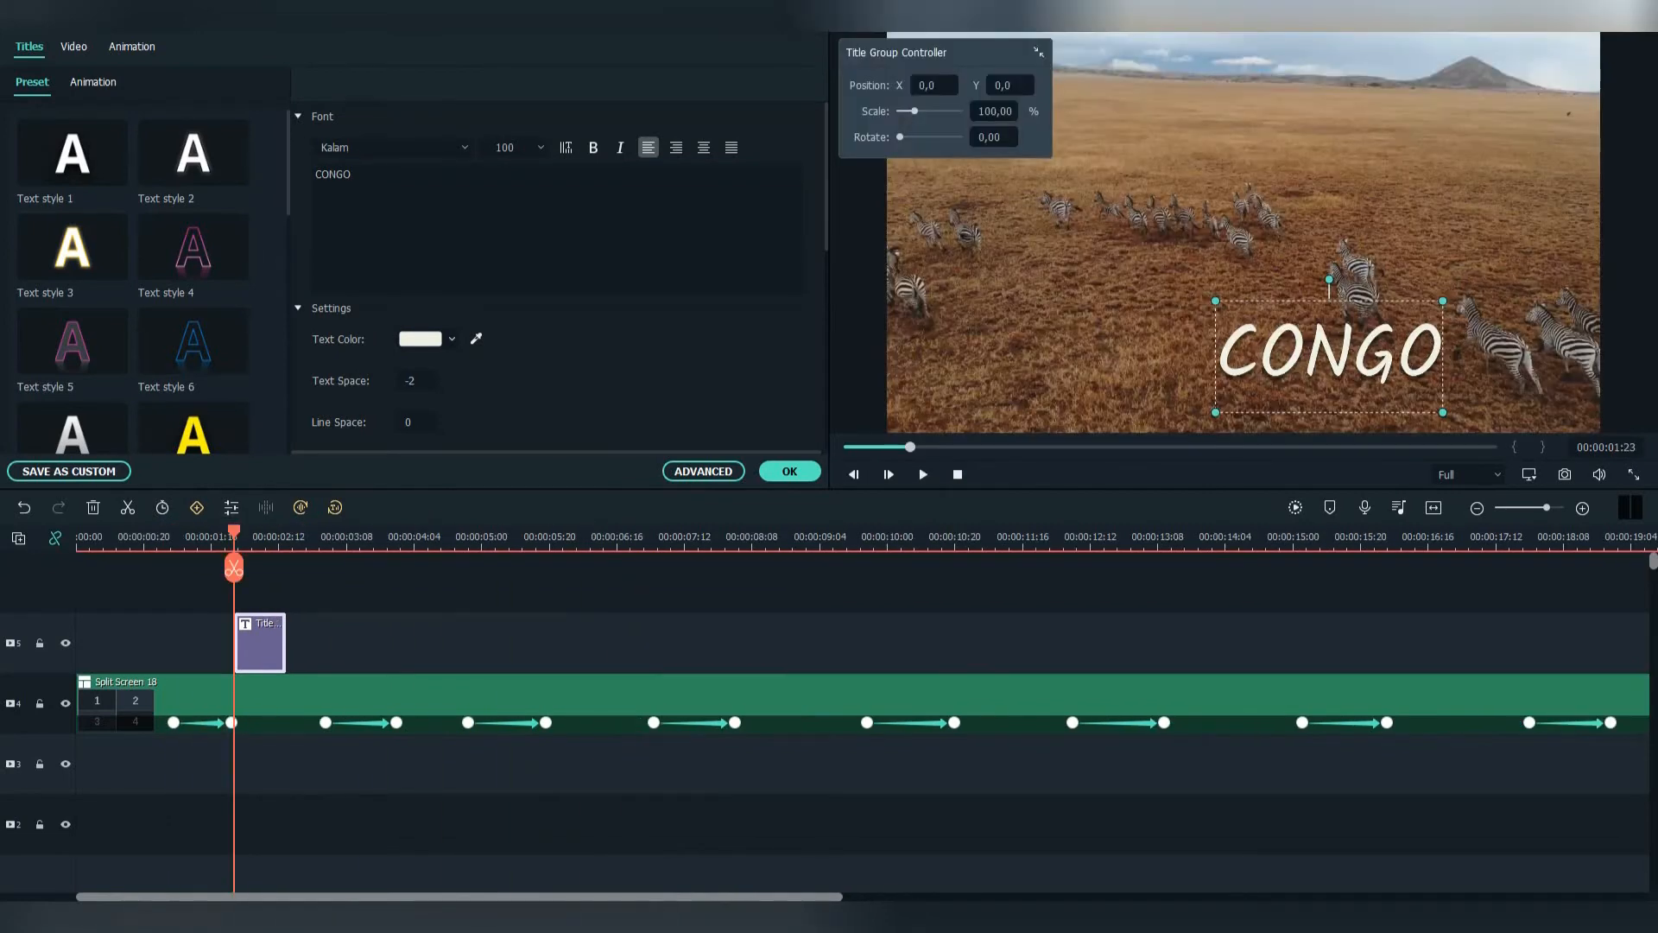
Lengthen the CONGO title so it covers the whole zebra close-up up to the zoom-out keyframe, and play back the result
{"action": "left_click", "coordinate": [176, 536]}
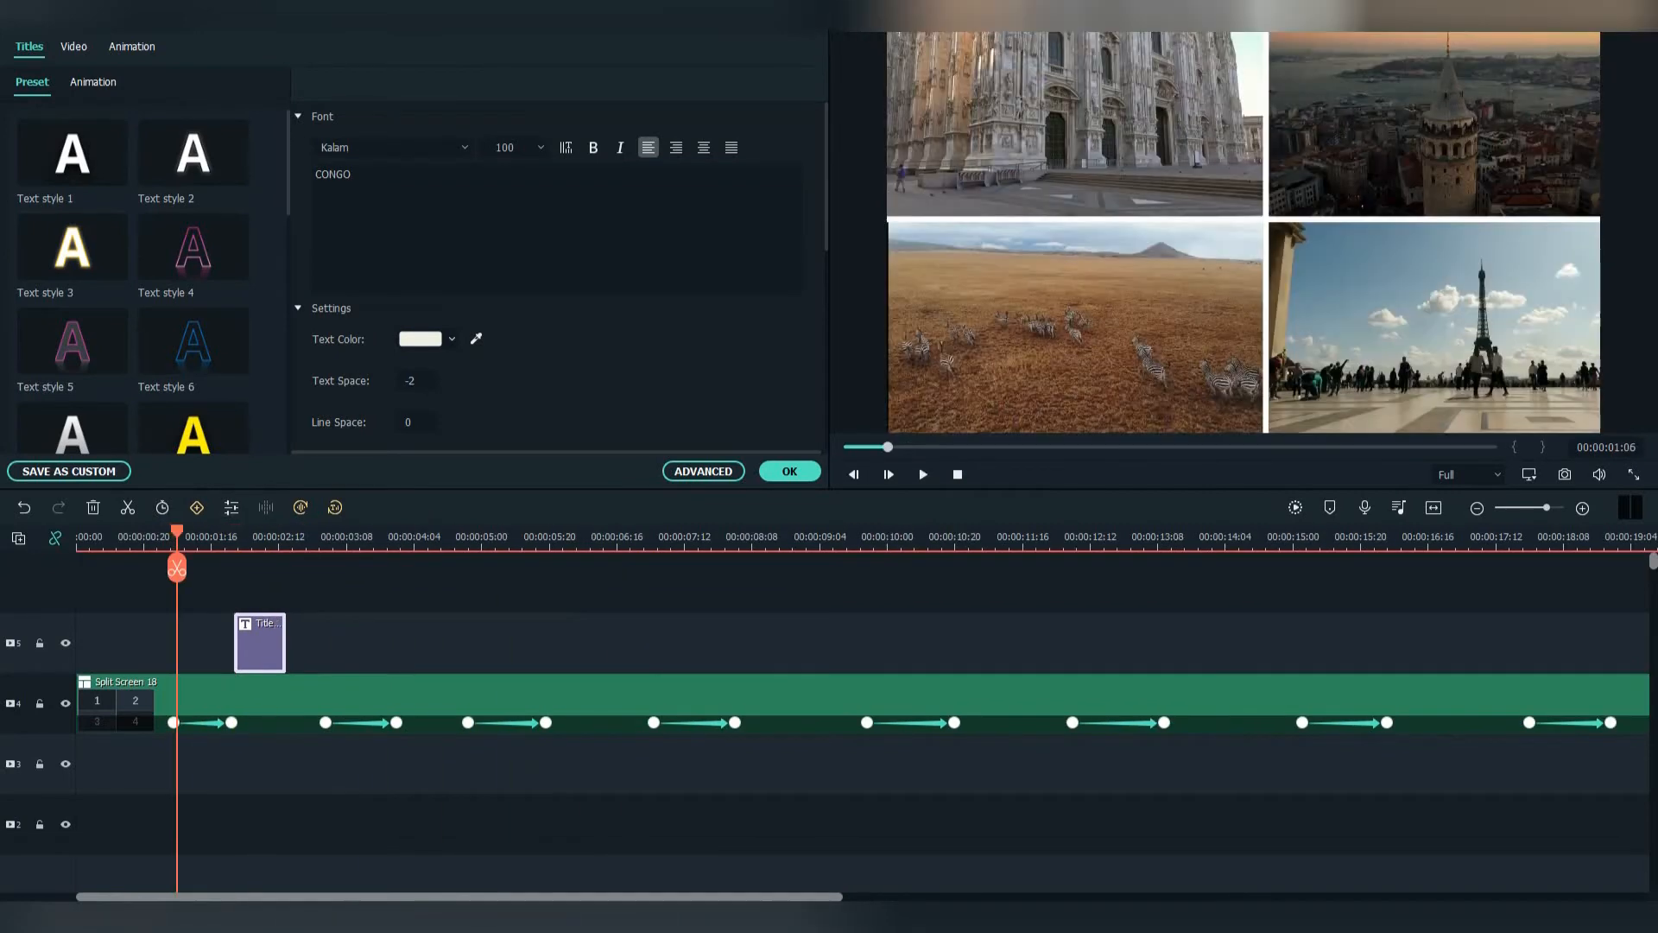
{"action": "left_click_drag", "start_coordinate": [260, 643], "coordinate": [323, 644]}
{"action": "key", "text": "Left"}
{"action": "key", "text": "Left"}
{"action": "key", "text": "Left"}
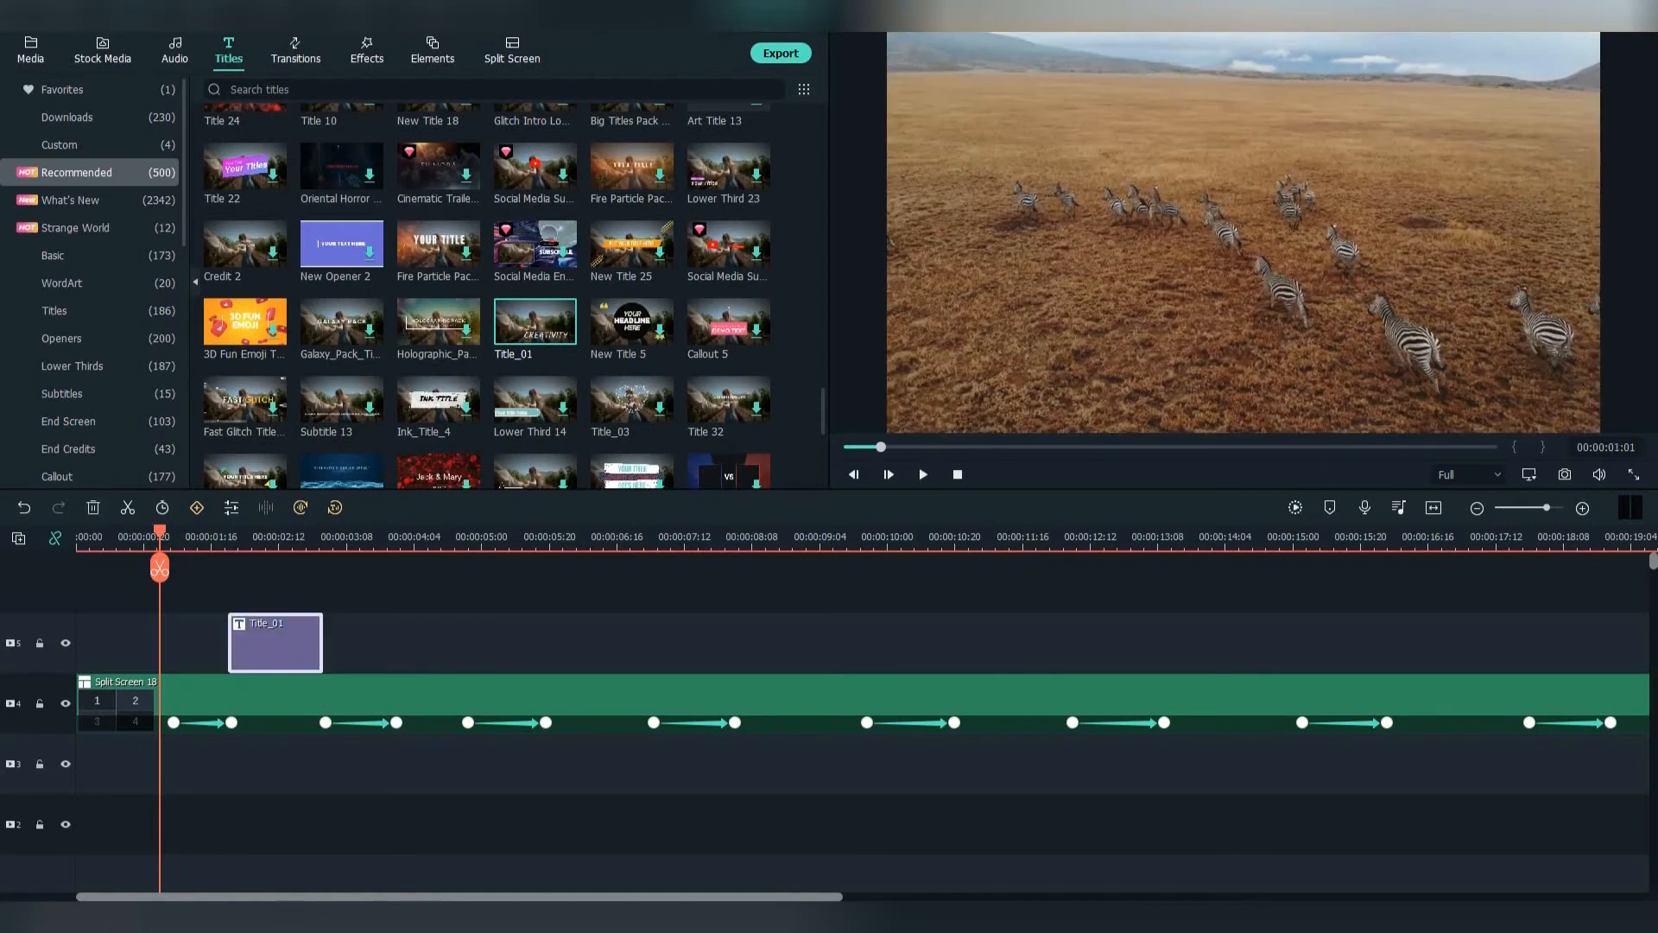
{"action": "left_click_drag", "start_coordinate": [160, 568], "coordinate": [130, 568]}
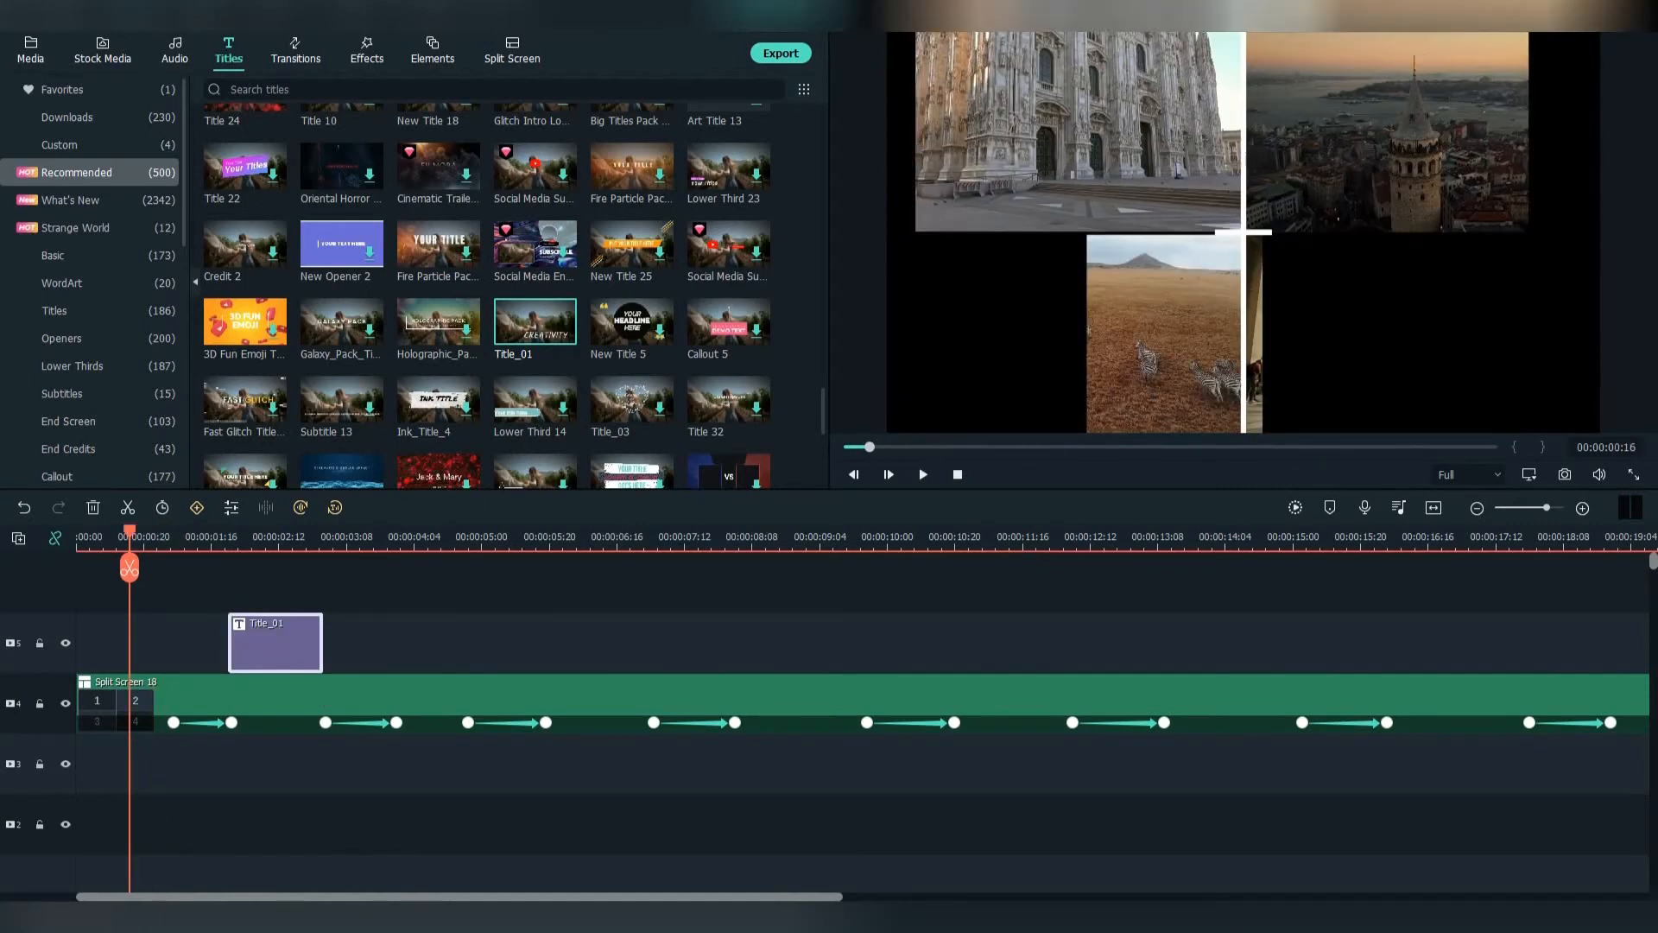
{"action": "key", "text": "space"}
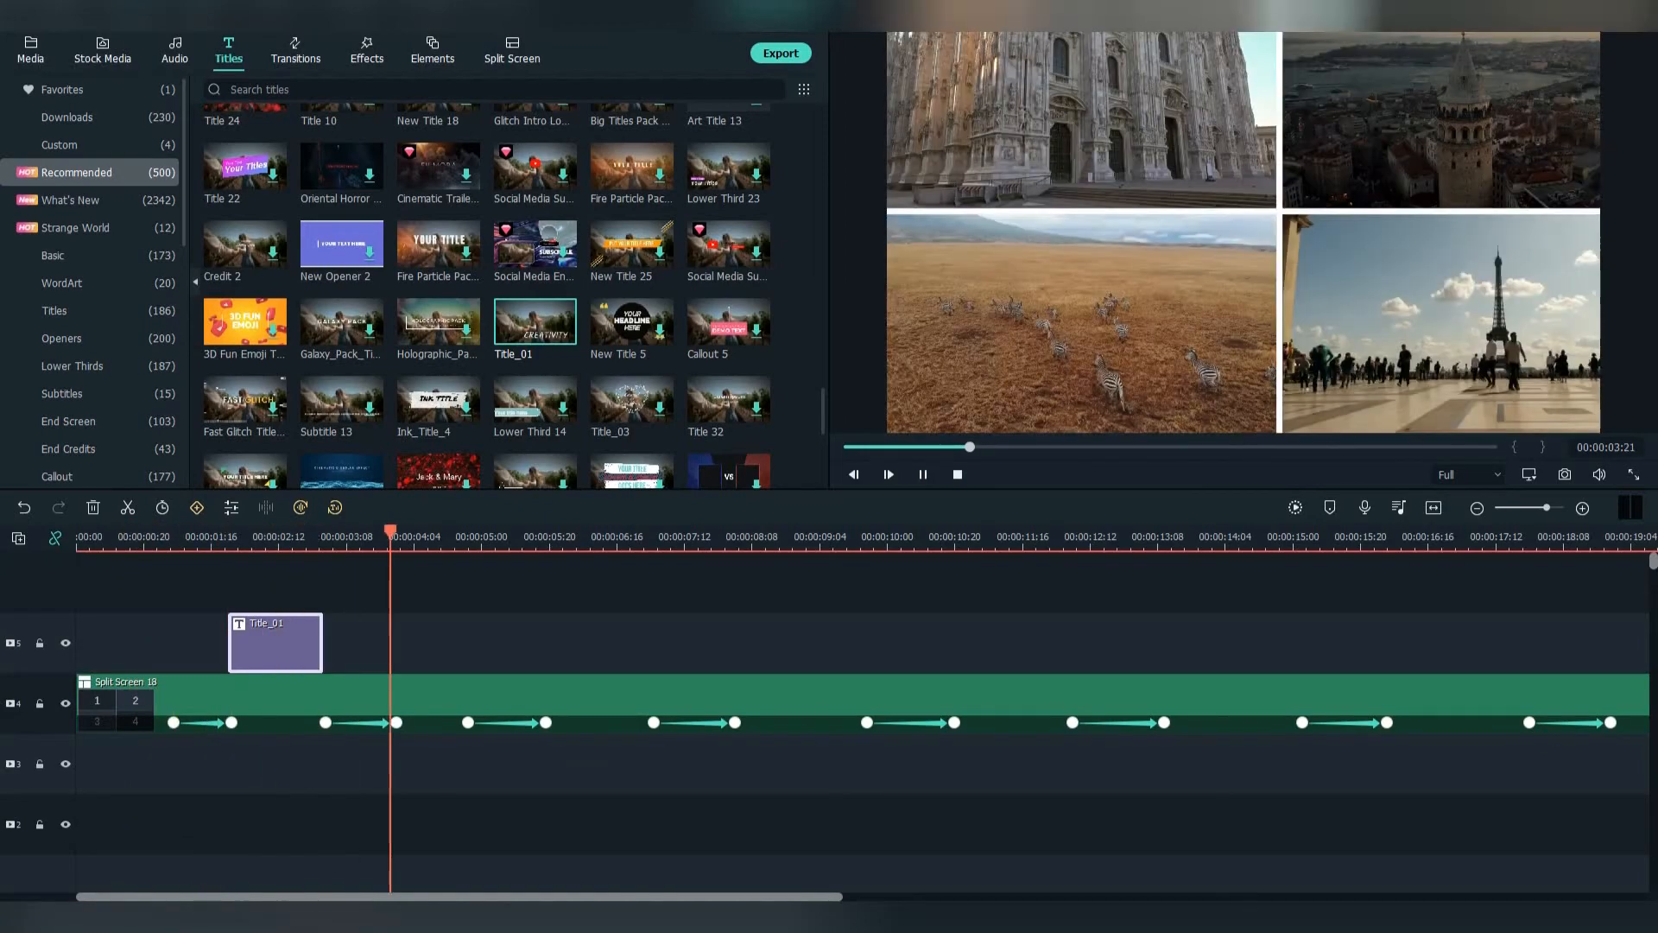
{"action": "key", "text": "space"}
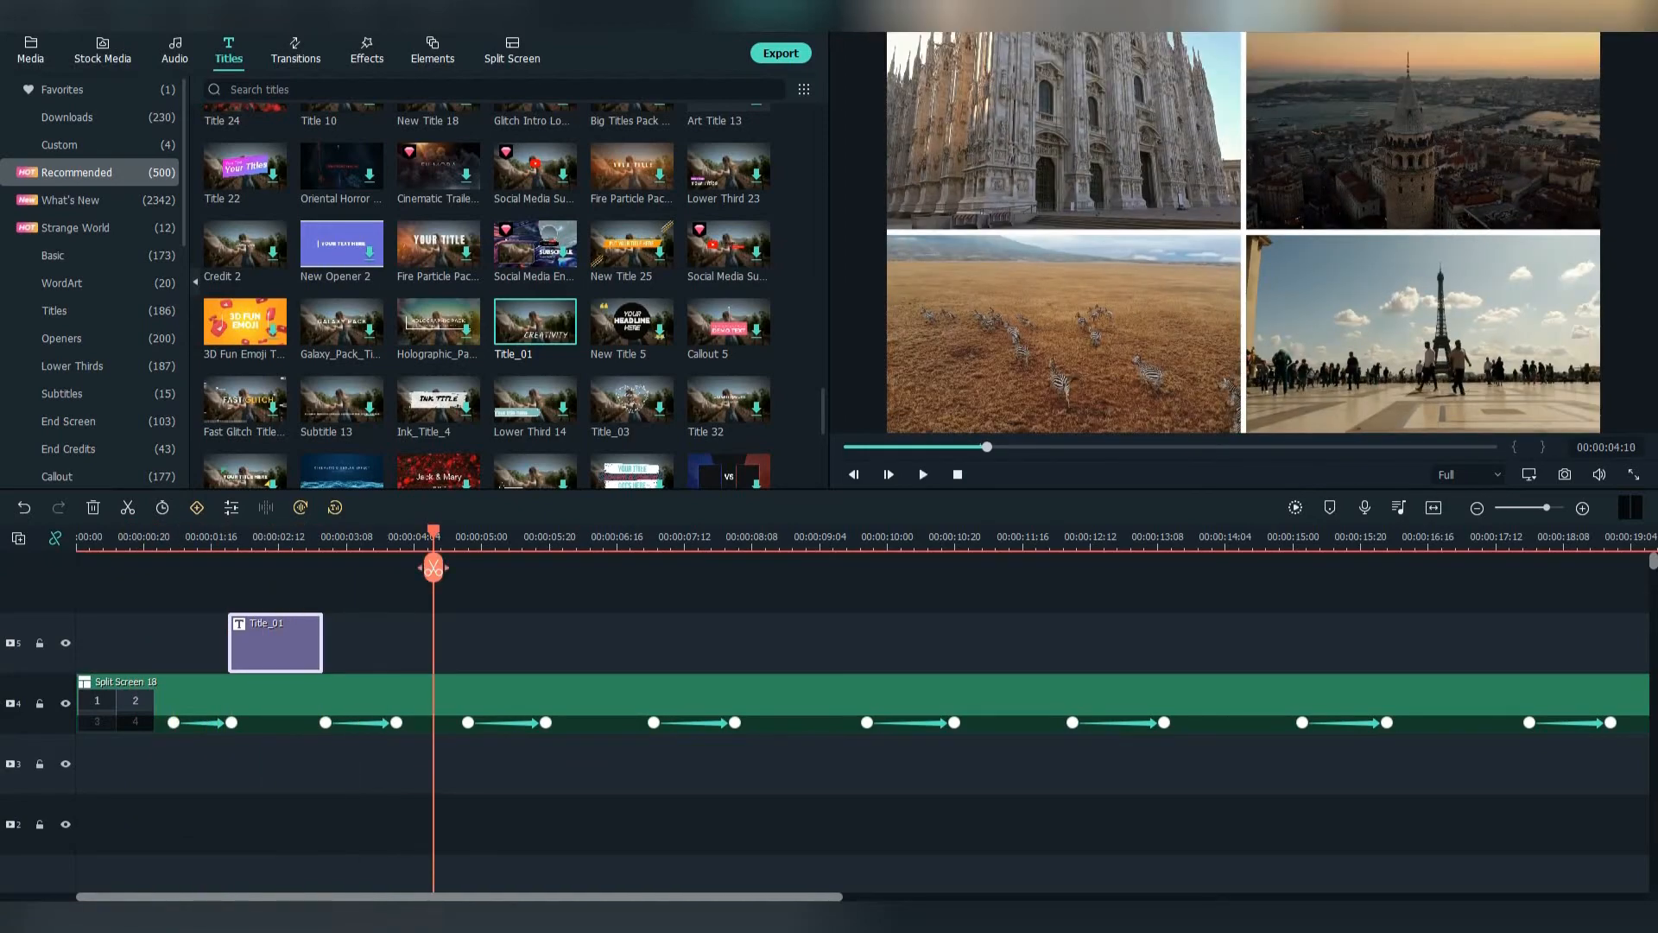
Paste a copy of the CONGO title at 00:00:03:23, where the zoom-out from the zebra cell ends
{"action": "key", "text": "Left"}
{"action": "key", "text": "Left"}
{"action": "key", "text": "Left"}
{"action": "key", "text": "Left"}
{"action": "key", "text": "Left"}
{"action": "key", "text": "Left"}
{"action": "key", "text": "Left"}
{"action": "key", "text": "Left"}
{"action": "key", "text": "Left"}
{"action": "key", "text": "Left"}
{"action": "key", "text": "Left"}
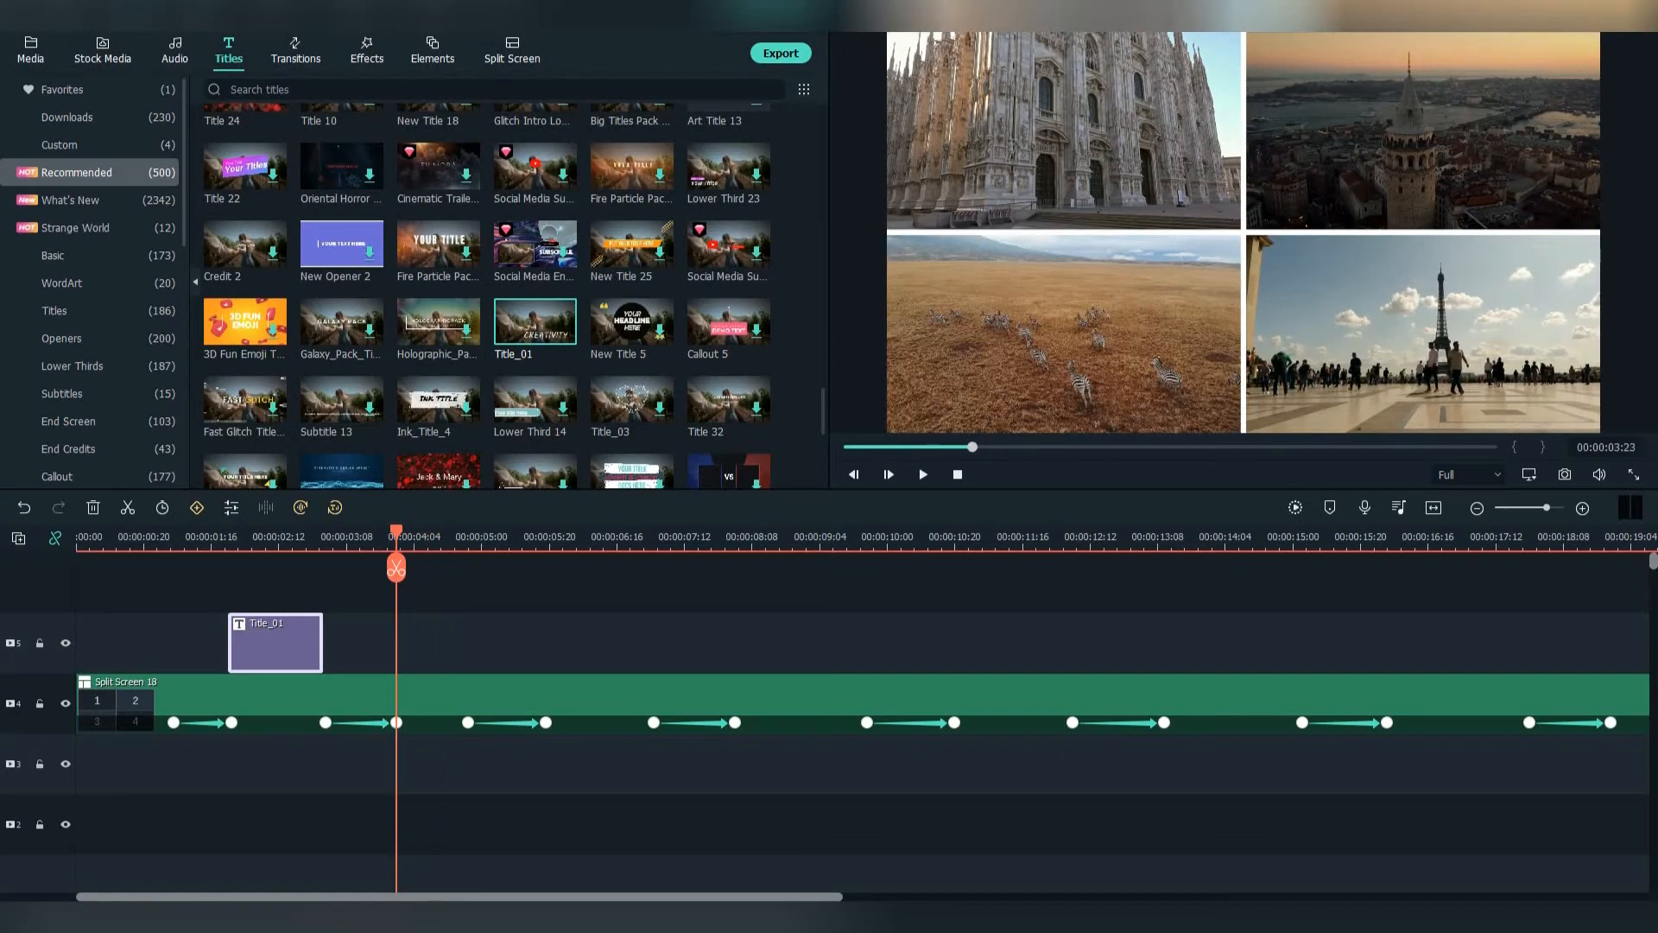
{"action": "key", "text": "ctrl+v"}
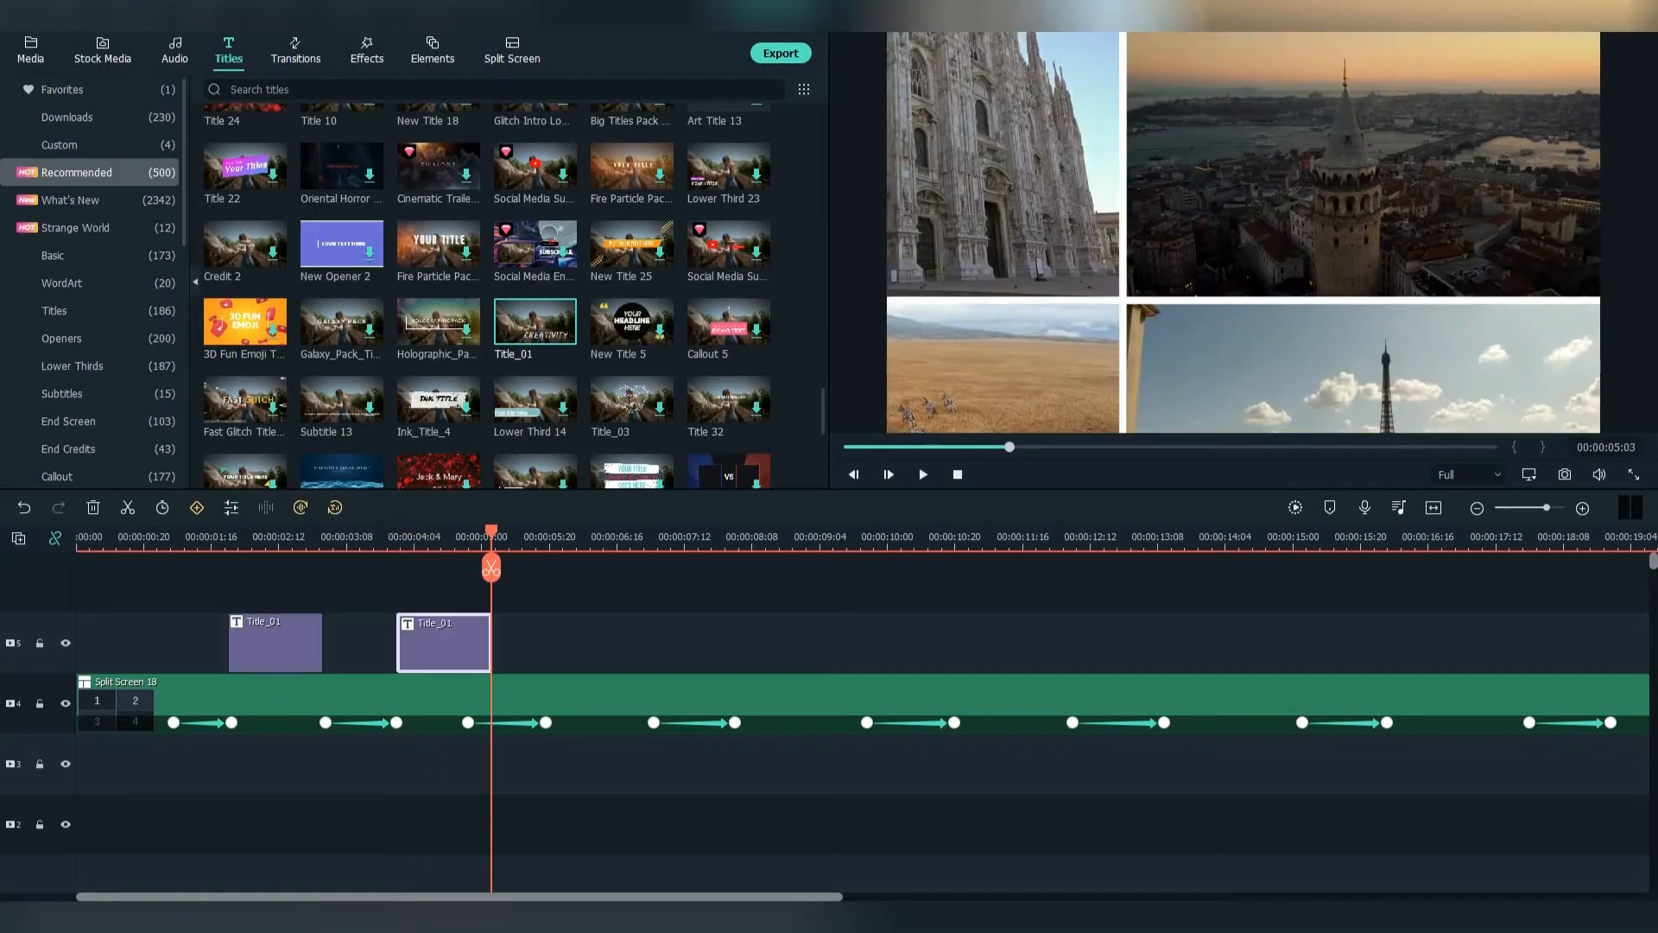
Paste a copy of the CONGO title over the tower close-up, just after the second zoom-in ends
{"action": "key", "text": "Right"}
{"action": "key", "text": "Right"}
{"action": "key", "text": "Right"}
{"action": "key", "text": "Right"}
{"action": "key", "text": "Right"}
{"action": "key", "text": "Right"}
{"action": "key", "text": "Right"}
{"action": "key", "text": "Right"}
{"action": "key", "text": "Right"}
{"action": "key", "text": "Right"}
{"action": "key", "text": "Right"}
{"action": "key", "text": "Right"}
{"action": "key", "text": "Right"}
{"action": "key", "text": "Right"}
{"action": "key", "text": "Right"}
{"action": "key", "text": "Right"}
{"action": "key", "text": "Right"}
{"action": "key", "text": "Right"}
{"action": "key", "text": "ctrl+v"}
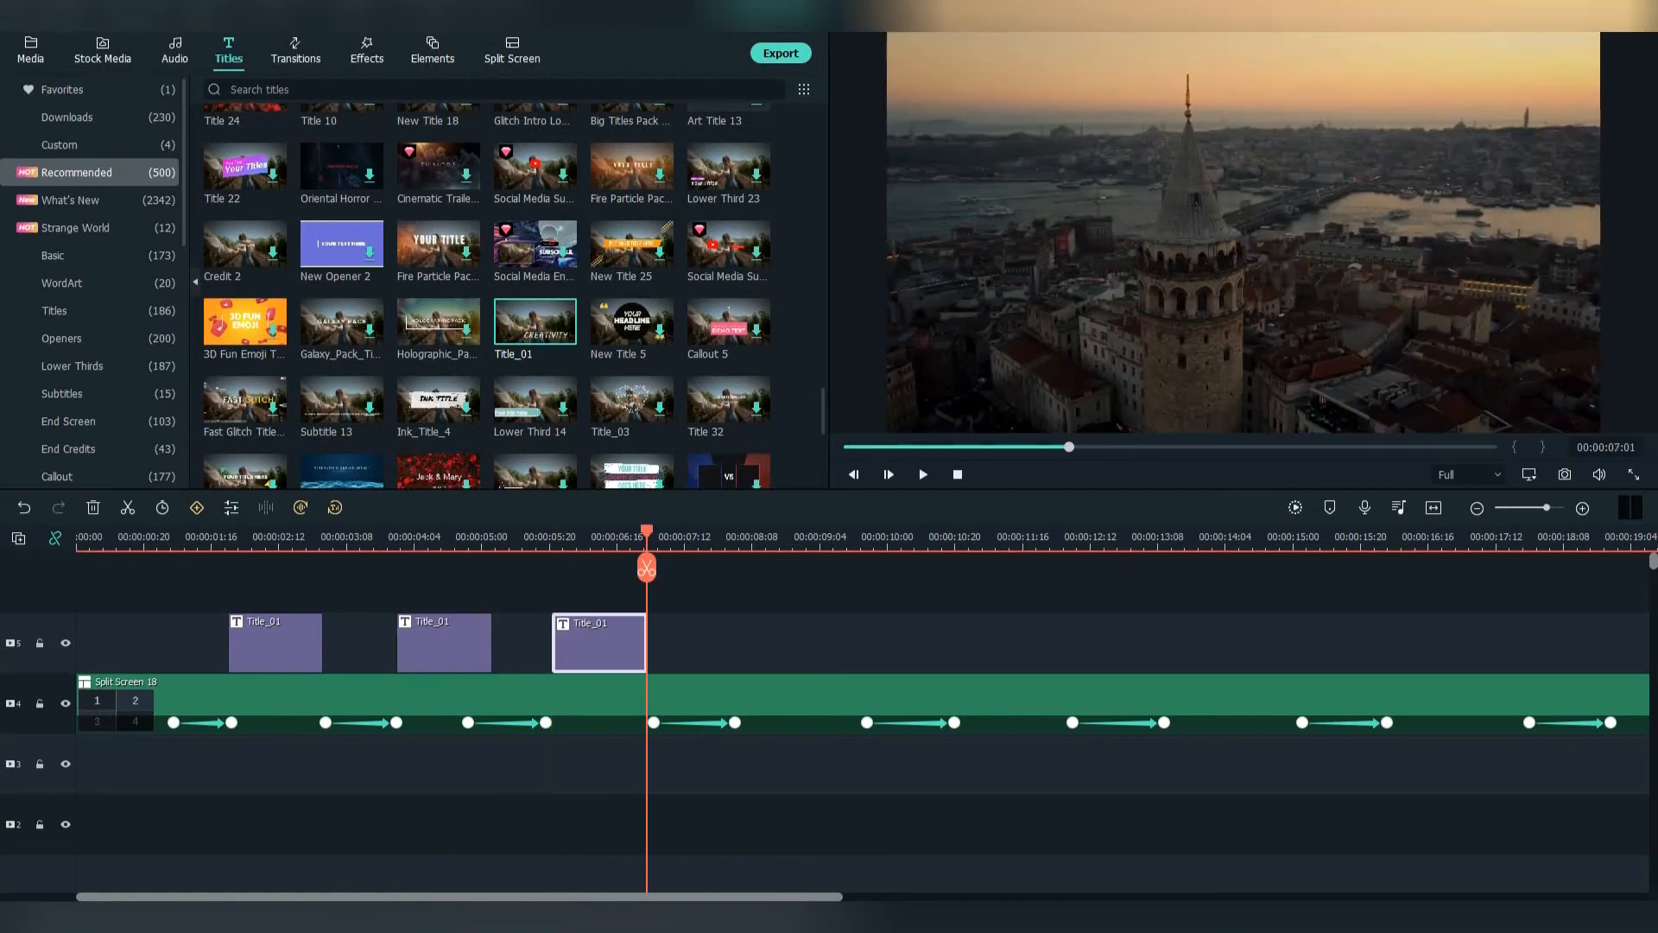
Paste a copy of the CONGO title over the full grid, just after the zoom-out from the tower cell ends
{"action": "key", "text": "Right"}
{"action": "key", "text": "Right"}
{"action": "key", "text": "Right"}
{"action": "key", "text": "Right"}
{"action": "key", "text": "Right"}
{"action": "key", "text": "Right"}
{"action": "key", "text": "Right"}
{"action": "key", "text": "Right"}
{"action": "key", "text": "Right"}
{"action": "key", "text": "Right"}
{"action": "key", "text": "Right"}
{"action": "key", "text": "Right"}
{"action": "key", "text": "Right"}
{"action": "key", "text": "Right"}
{"action": "key", "text": "Right"}
{"action": "key", "text": "Right"}
{"action": "key", "text": "Right"}
{"action": "key", "text": "Right"}
{"action": "key", "text": "Right"}
{"action": "key", "text": "Right"}
{"action": "key", "text": "ctrl+v"}
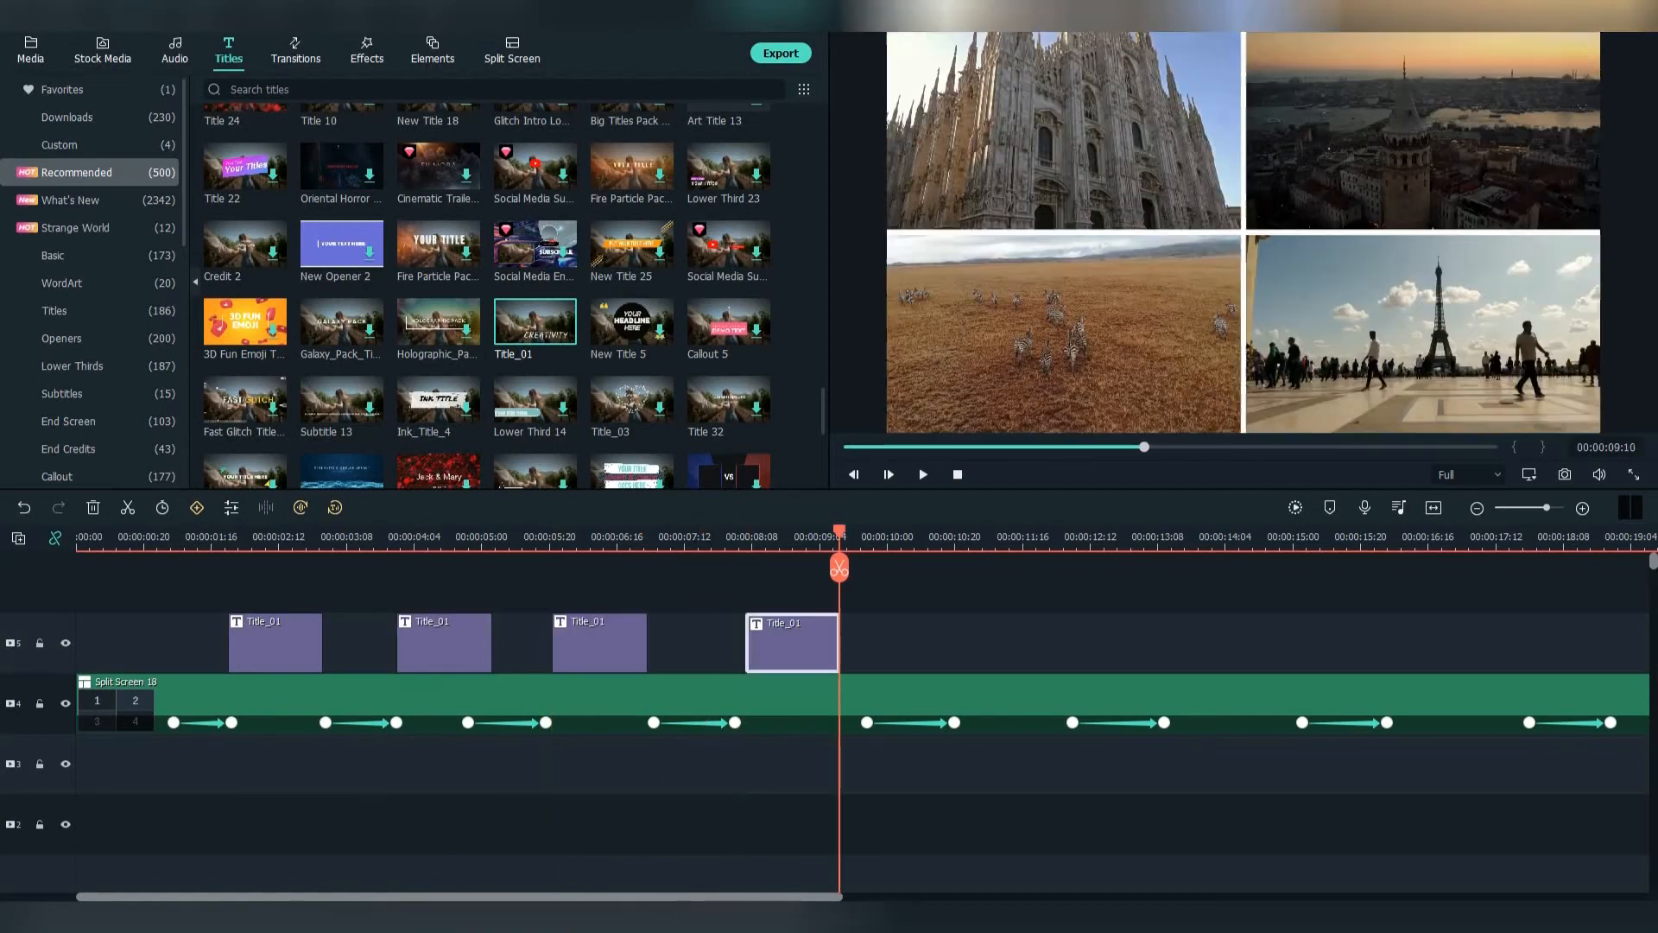
Paste a copy of the CONGO title at 00:00:10:23 over the Eiffel Tower close-up
{"action": "key", "text": "Right"}
{"action": "key", "text": "Right"}
{"action": "key", "text": "Right"}
{"action": "key", "text": "Right"}
{"action": "key", "text": "Right"}
{"action": "key", "text": "Right"}
{"action": "key", "text": "Right"}
{"action": "key", "text": "Right"}
{"action": "key", "text": "Right"}
{"action": "key", "text": "Right"}
{"action": "key", "text": "Right"}
{"action": "key", "text": "Right"}
{"action": "key", "text": "Right"}
{"action": "key", "text": "Right"}
{"action": "key", "text": "Right"}
{"action": "key", "text": "Right"}
{"action": "key", "text": "Right"}
{"action": "key", "text": "Right"}
{"action": "key", "text": "Right"}
{"action": "key", "text": "Right"}
{"action": "key", "text": "ctrl+v"}
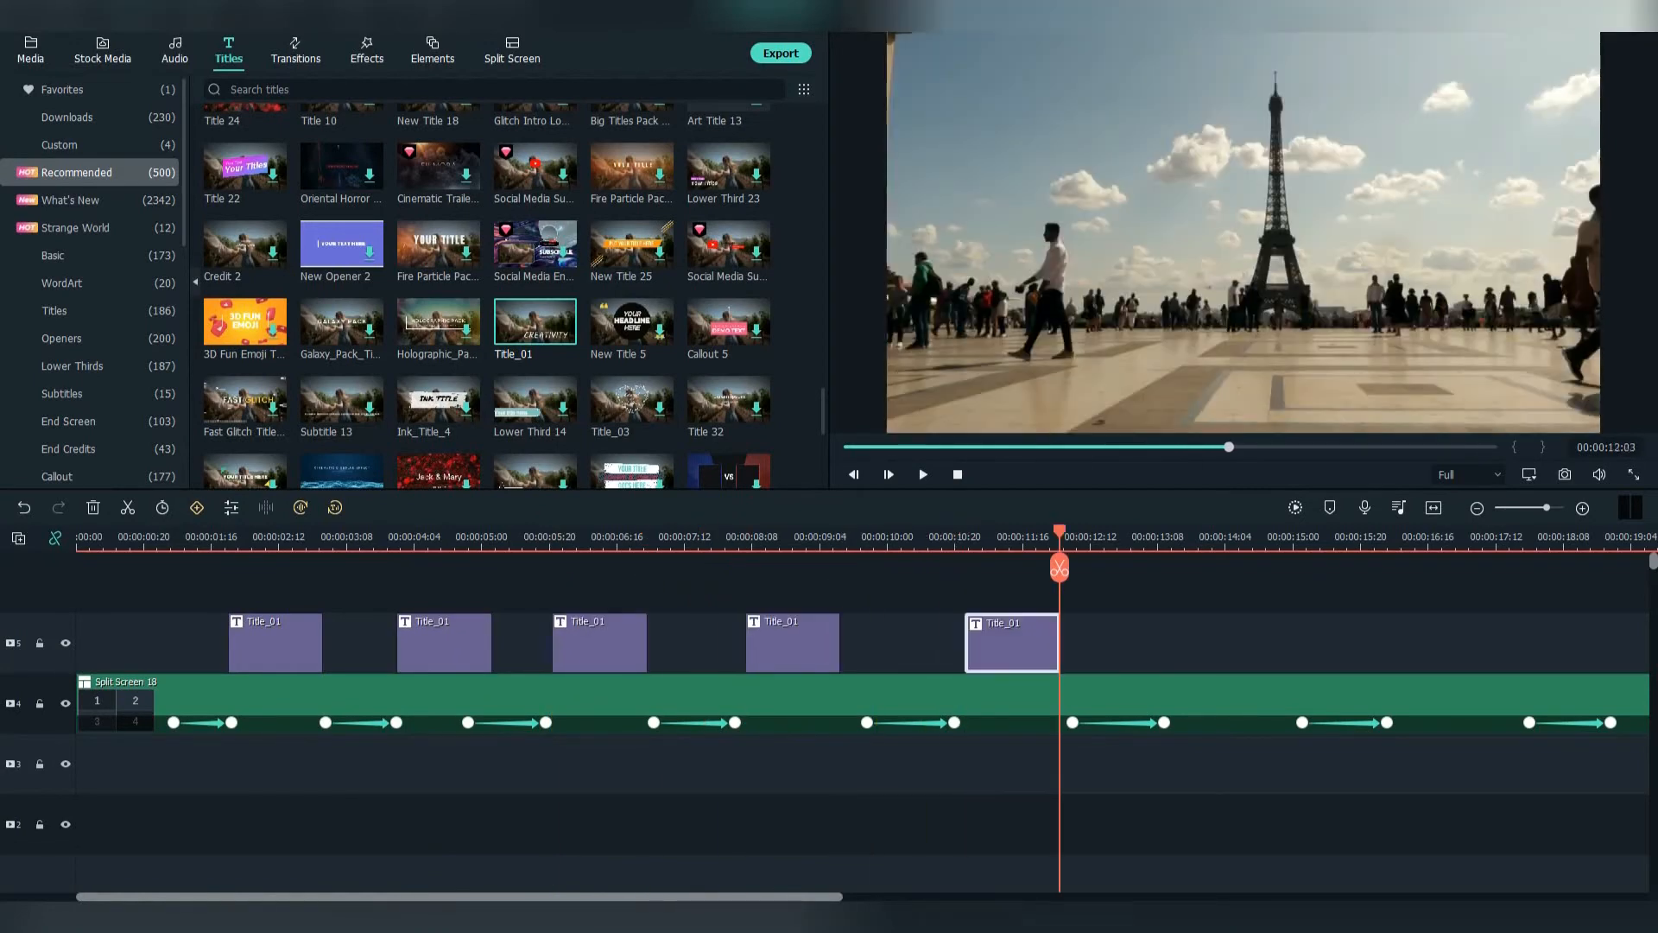
Paste a copy of the CONGO title at 00:00:13:20, after the zoom-out from the Eiffel Tower cell
{"action": "key", "text": "Right"}
{"action": "key", "text": "Right"}
{"action": "key", "text": "Right"}
{"action": "key", "text": "Right"}
{"action": "key", "text": "Right"}
{"action": "key", "text": "Right"}
{"action": "key", "text": "Right"}
{"action": "key", "text": "Right"}
{"action": "key", "text": "Right"}
{"action": "key", "text": "Right"}
{"action": "key", "text": "Right"}
{"action": "key", "text": "Right"}
{"action": "key", "text": "Right"}
{"action": "key", "text": "Right"}
{"action": "key", "text": "Right"}
{"action": "key", "text": "Right"}
{"action": "key", "text": "Right"}
{"action": "key", "text": "Right"}
{"action": "key", "text": "Right"}
{"action": "key", "text": "Right"}
{"action": "key", "text": "ctrl+v"}
Paste a copy of the CONGO title at 00:00:16:08 over the cathedral close-up
{"action": "key", "text": "Right"}
{"action": "key", "text": "Right"}
{"action": "key", "text": "Right"}
{"action": "key", "text": "Right"}
{"action": "key", "text": "Right"}
{"action": "key", "text": "Right"}
{"action": "key", "text": "Right"}
{"action": "key", "text": "Right"}
{"action": "key", "text": "Right"}
{"action": "key", "text": "Right"}
{"action": "key", "text": "Right"}
{"action": "key", "text": "Right"}
{"action": "key", "text": "Right"}
{"action": "key", "text": "Right"}
{"action": "key", "text": "Right"}
{"action": "key", "text": "Right"}
{"action": "key", "text": "Right"}
{"action": "key", "text": "Right"}
{"action": "key", "text": "Right"}
{"action": "key", "text": "Right"}
{"action": "key", "text": "ctrl+v"}
{"action": "scroll", "coordinate": [863, 717], "scroll_direction": "left", "scroll_amount": 3}
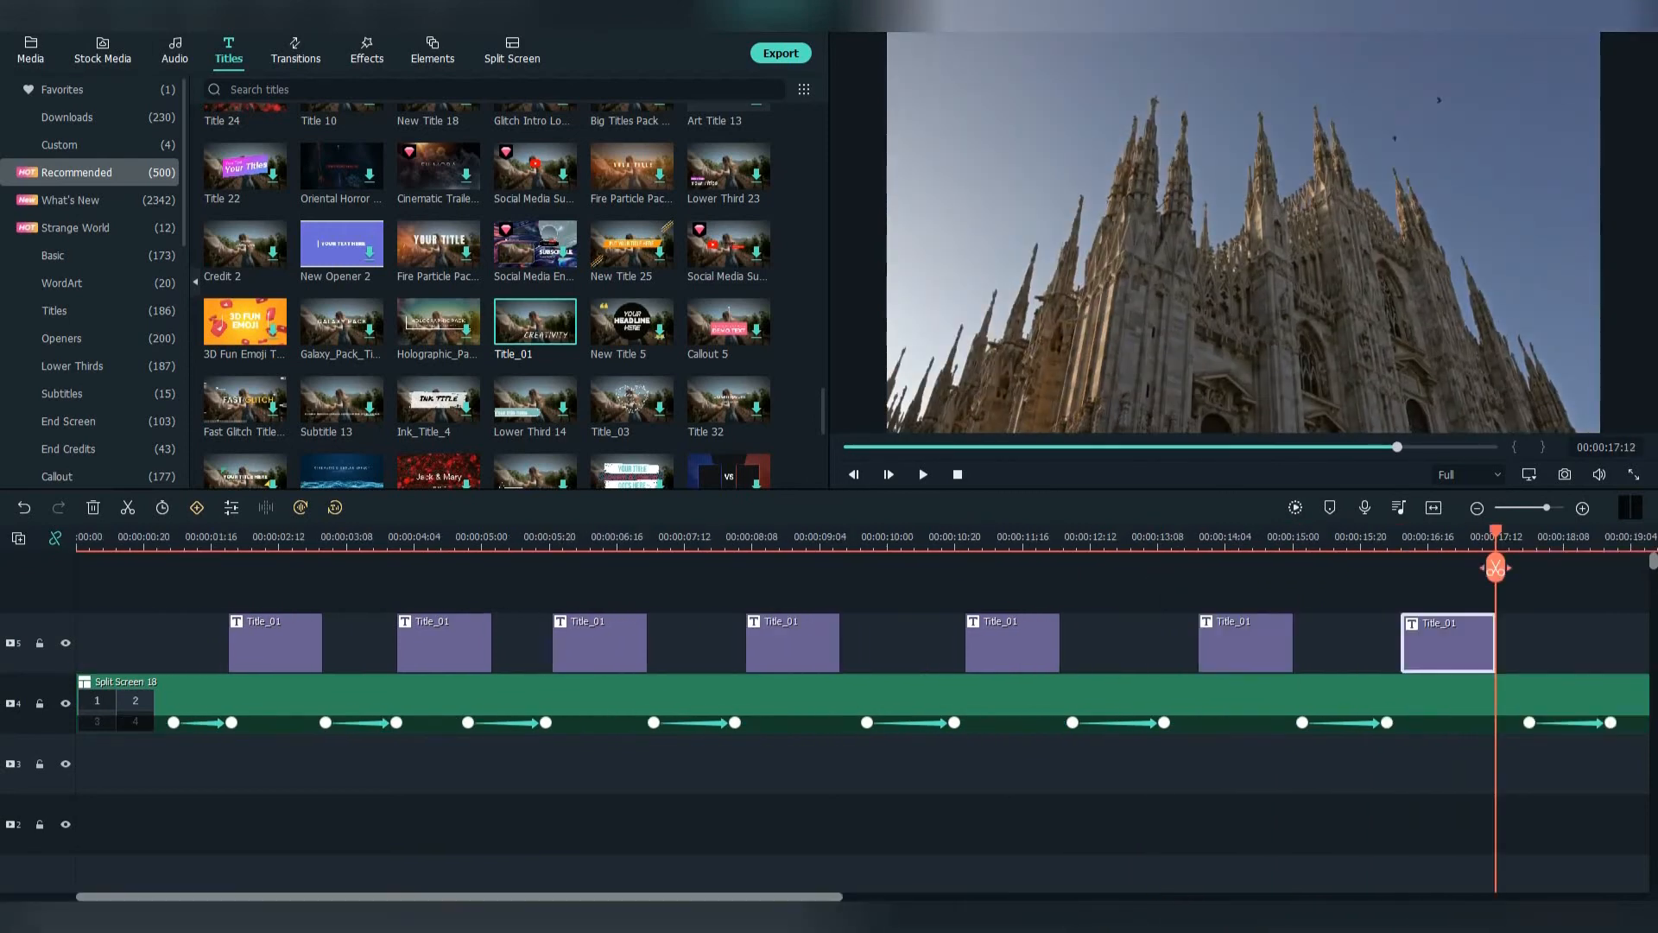
Delete the title copy at 00:00:03:23 that sits over the full grid
{"action": "left_click_drag", "start_coordinate": [1496, 532], "coordinate": [566, 532]}
{"action": "left_click", "coordinate": [444, 644]}
{"action": "key", "text": "Delete"}
Change the text of the title over the tower close-up to ISTANBUL
{"action": "double_click", "coordinate": [600, 643]}
{"action": "double_click", "coordinate": [333, 175]}
{"action": "type", "text": "ISTAMBUL"}
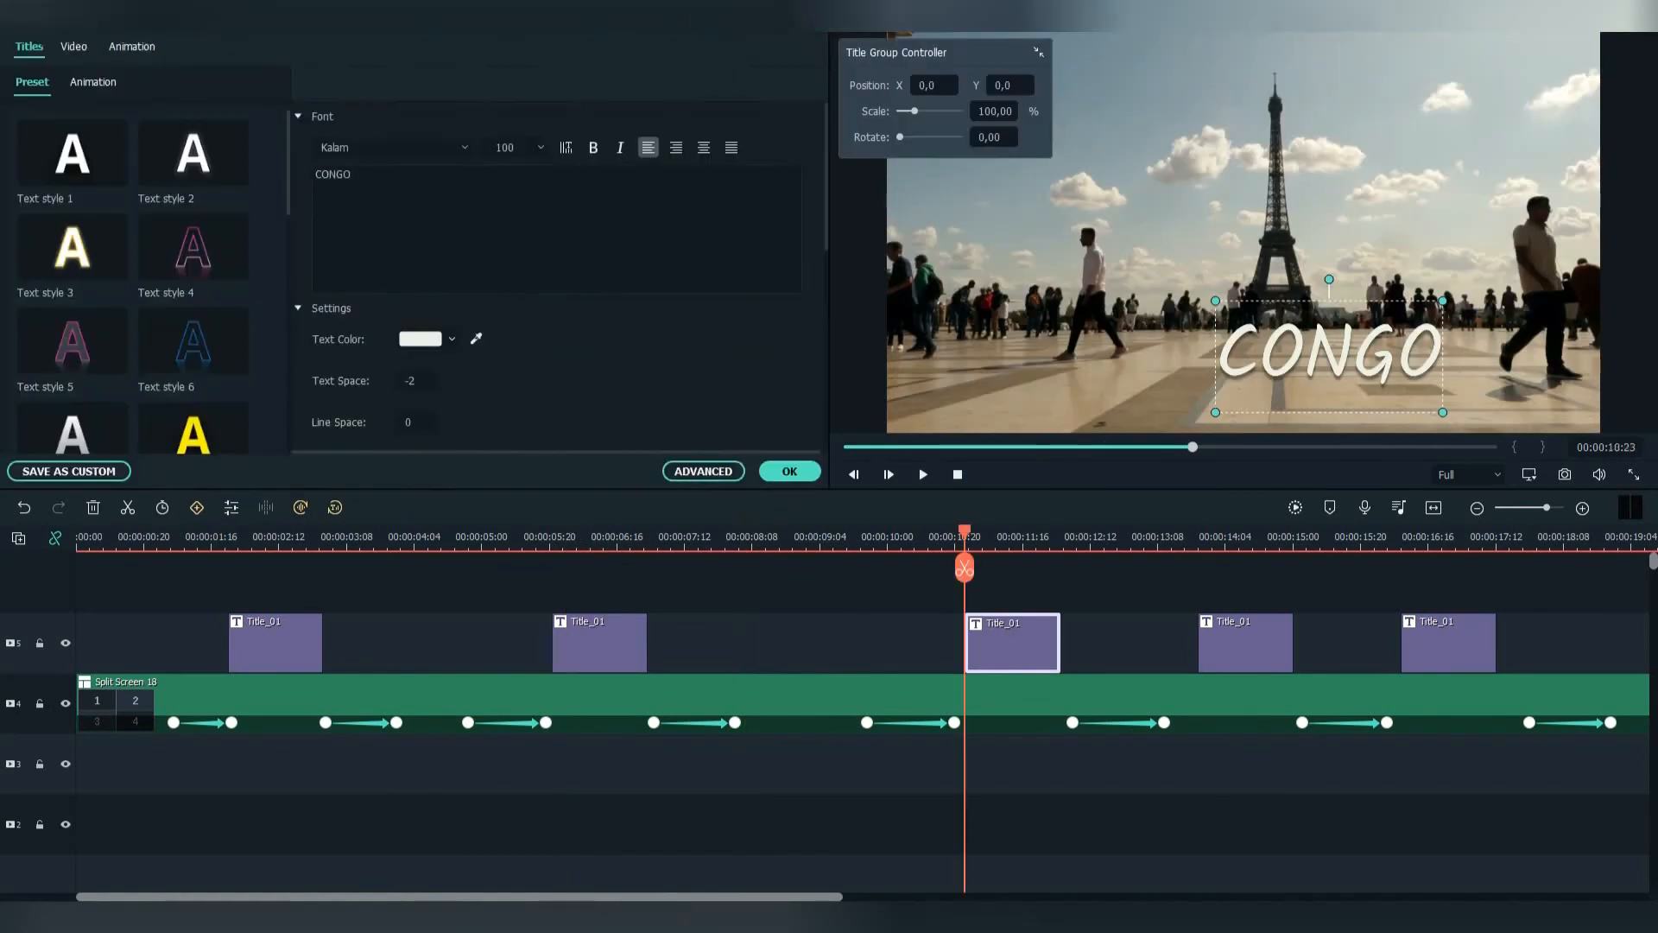
Change the title over the Eiffel Tower close-up to PARIS and the one over the cathedral close-up to MILAN
{"action": "double_click", "coordinate": [333, 175]}
{"action": "type", "text": "PARIS"}
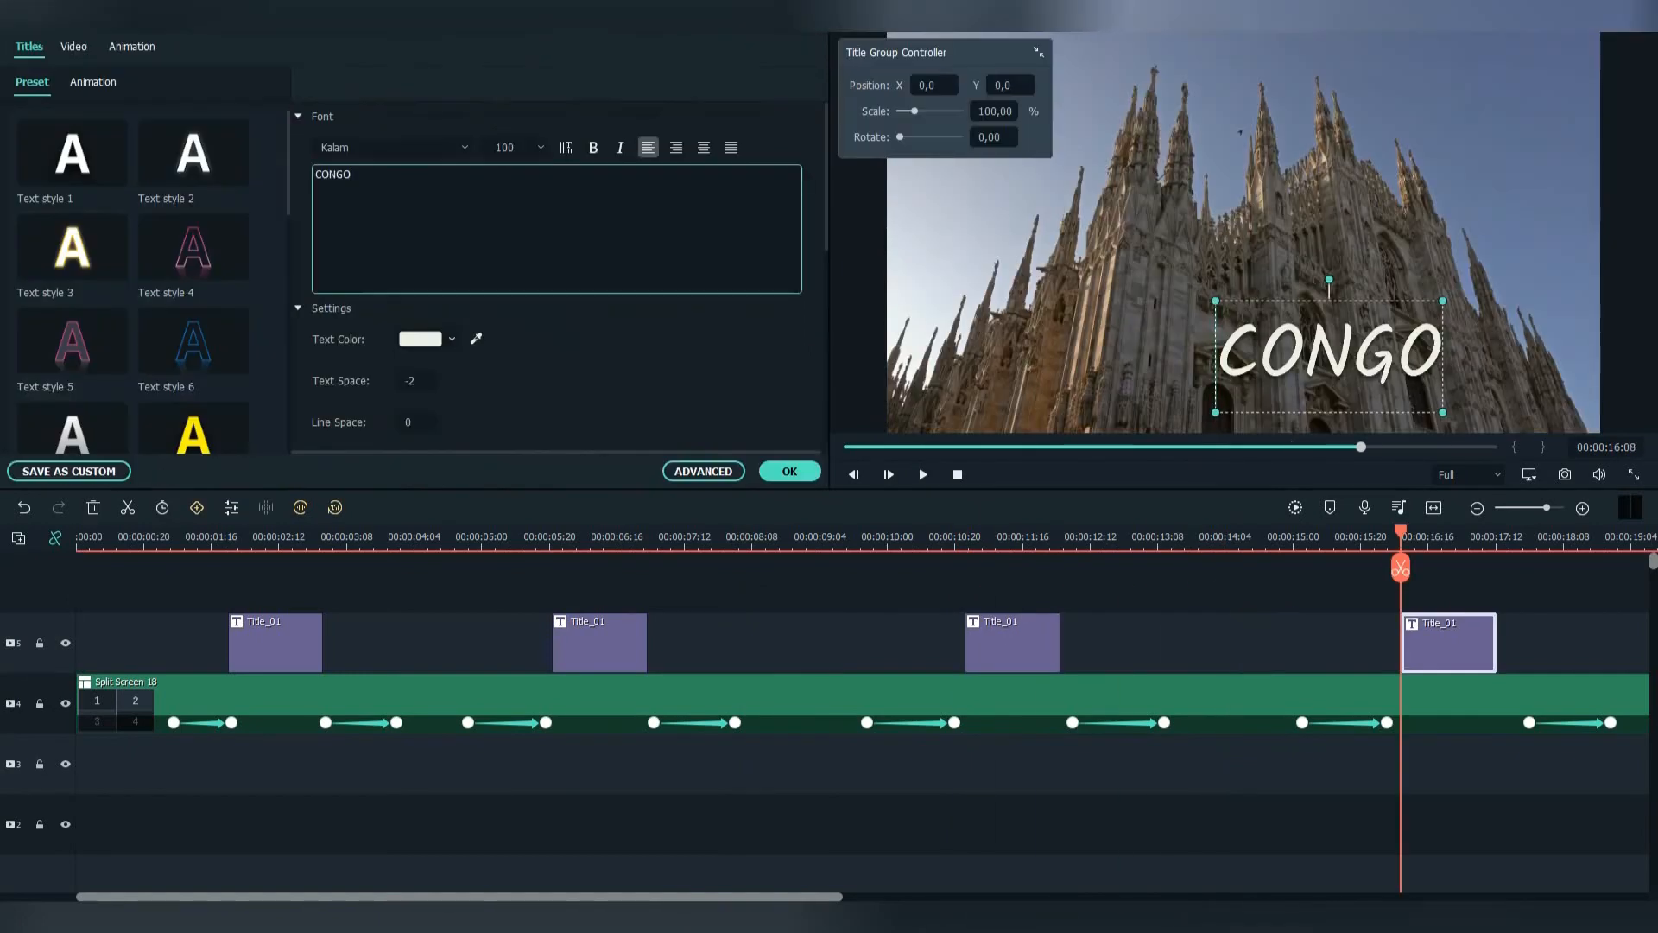
{"action": "key", "text": "ctrl+a"}
{"action": "type", "text": "MILAN"}
{"action": "left_click_drag", "start_coordinate": [1547, 508], "coordinate": [1544, 508]}
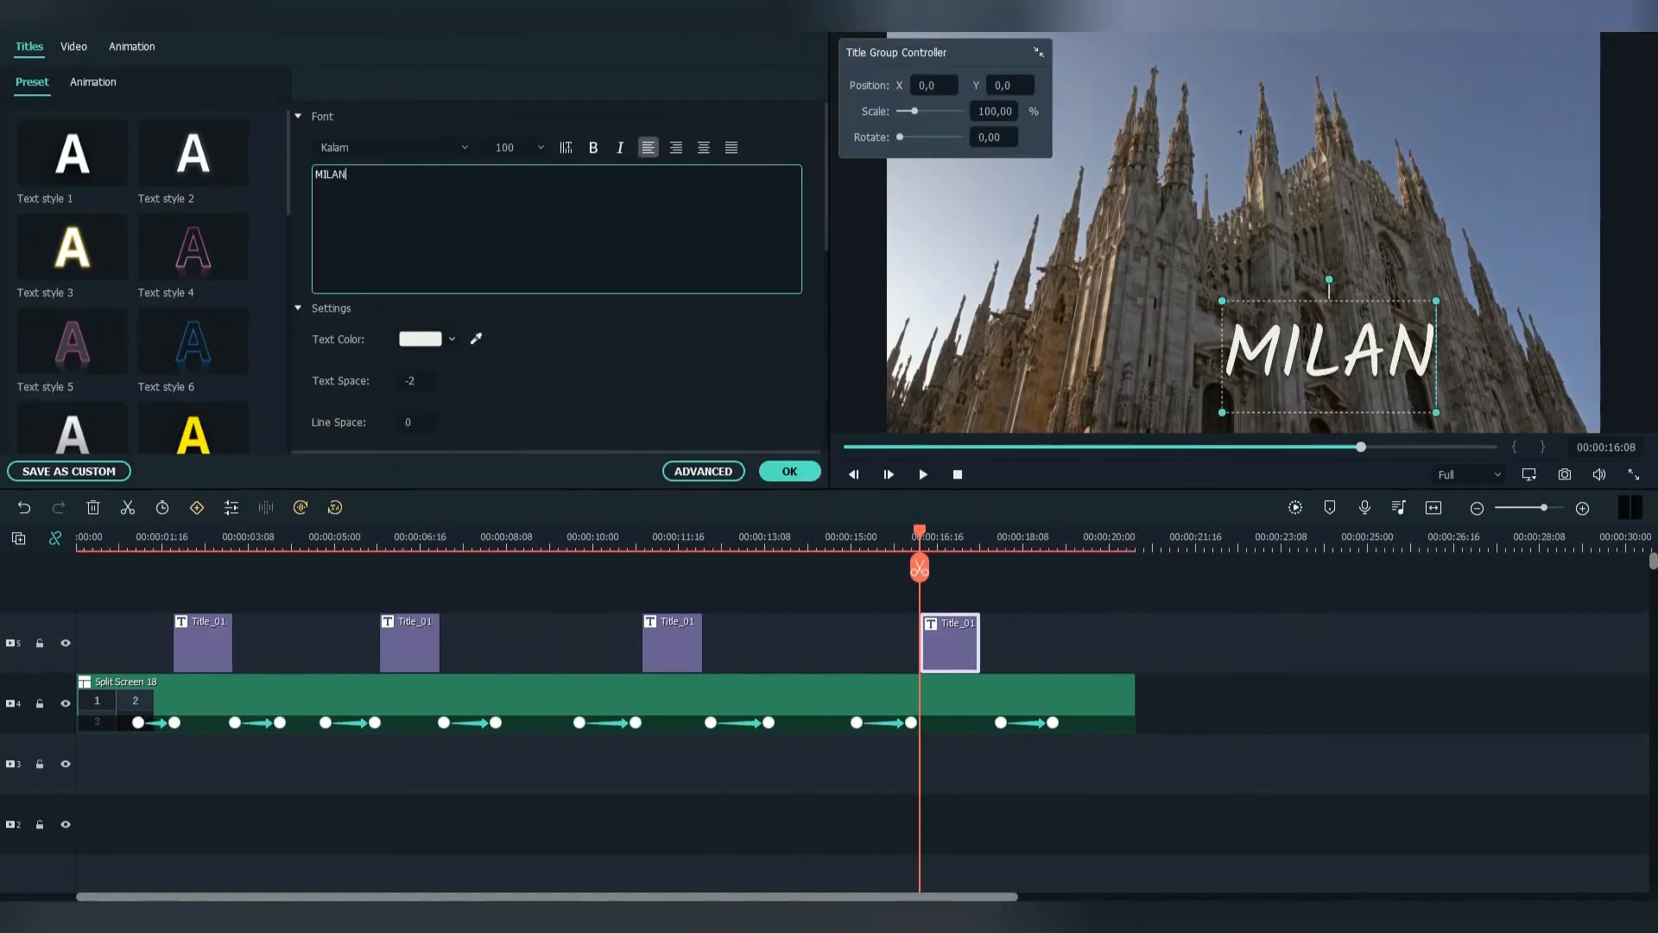
Play the video from the start to check all four city titles, opening the ISTANBUL title's text settings along the way
{"action": "left_click", "coordinate": [77, 537]}
{"action": "key", "text": "space"}
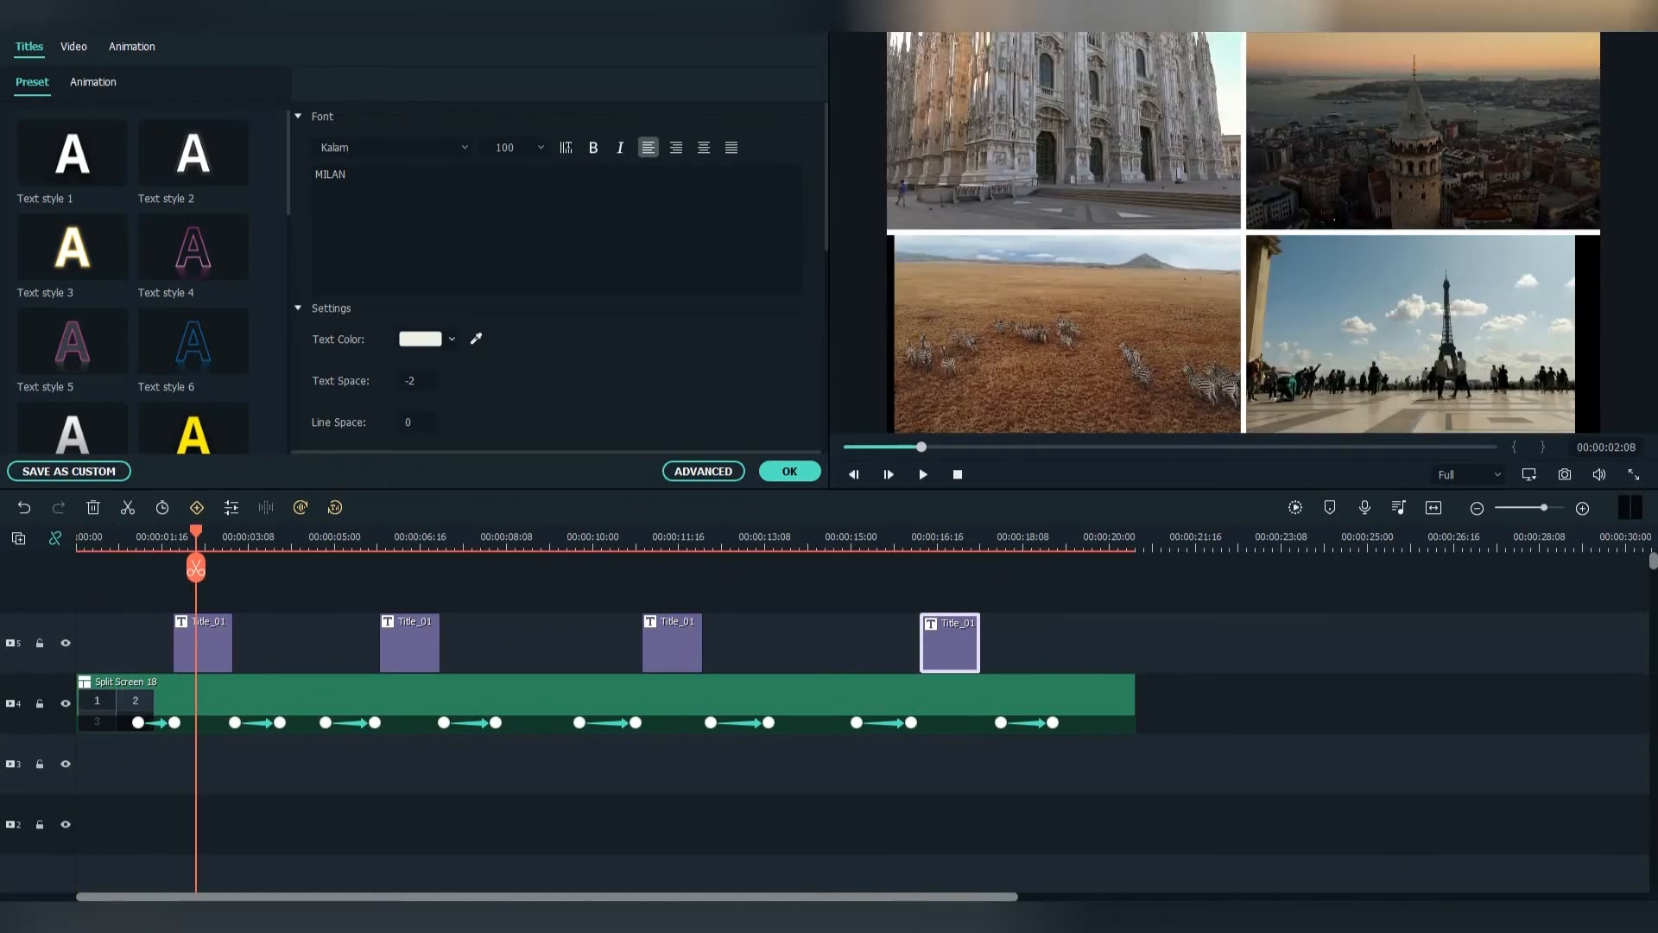
{"action": "double_click", "coordinate": [410, 644]}
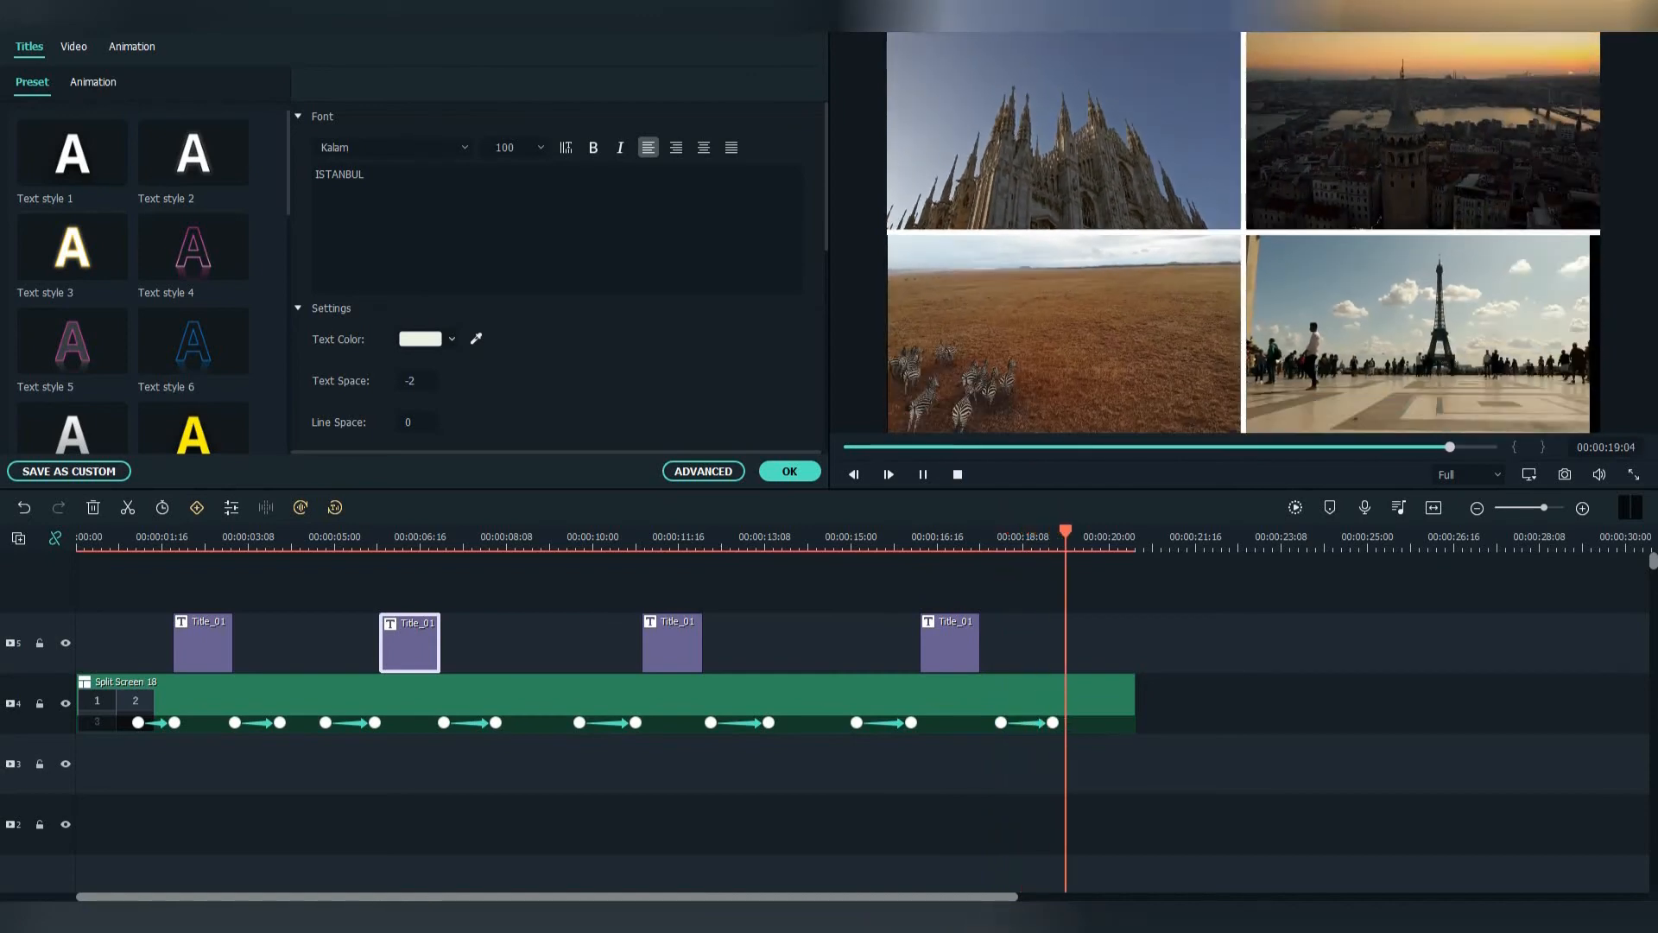
{"action": "key", "text": "space"}
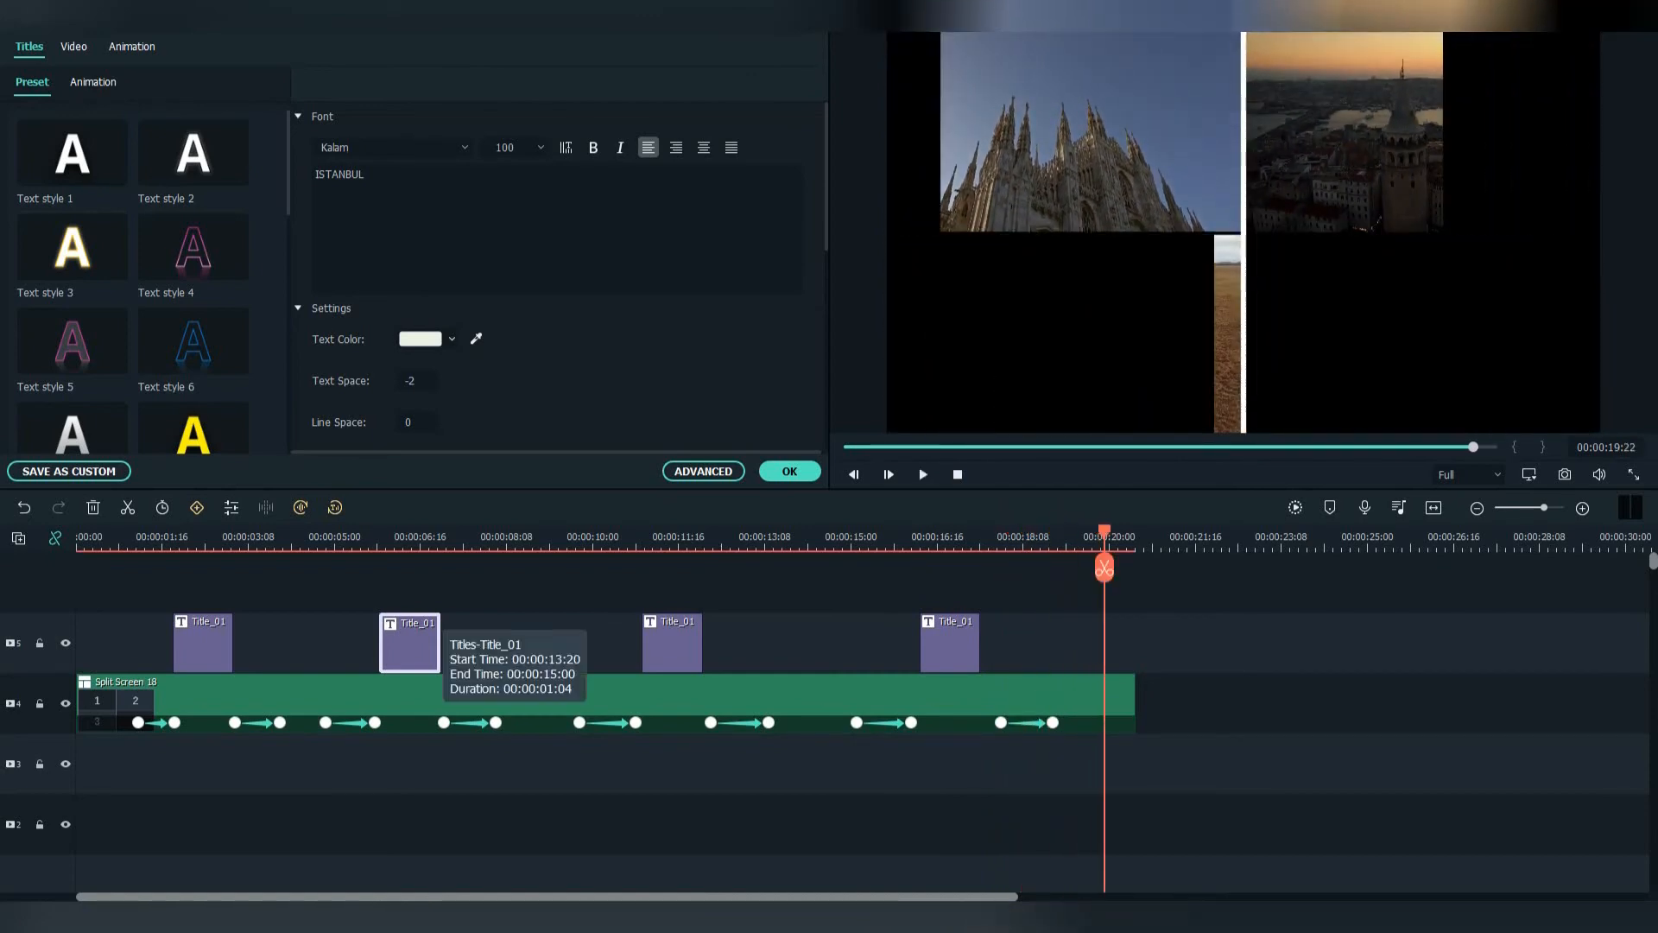